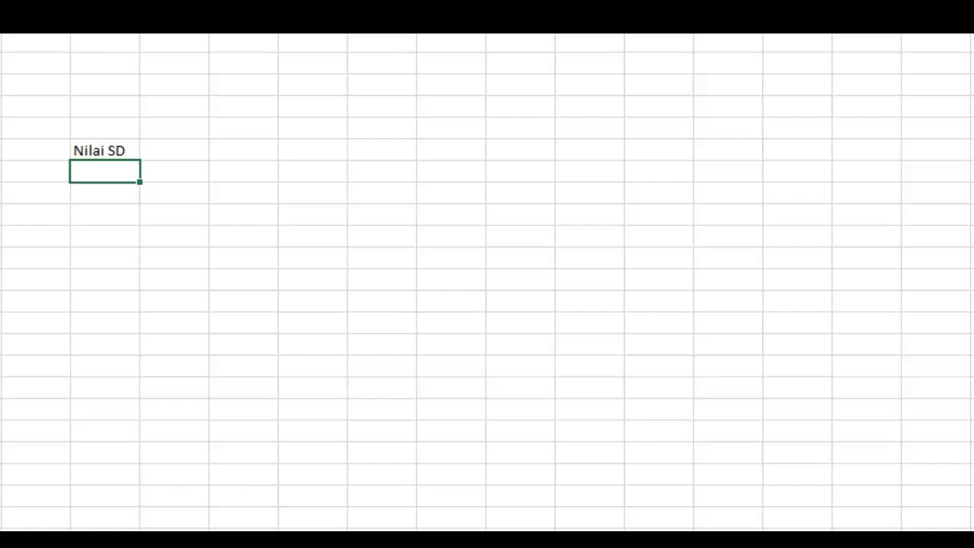
# Step: Enter the column headers NO in C6 and NAMA PESERTA in D6, replacing the existing Nilai SD label
pyautogui.click(3, 525)
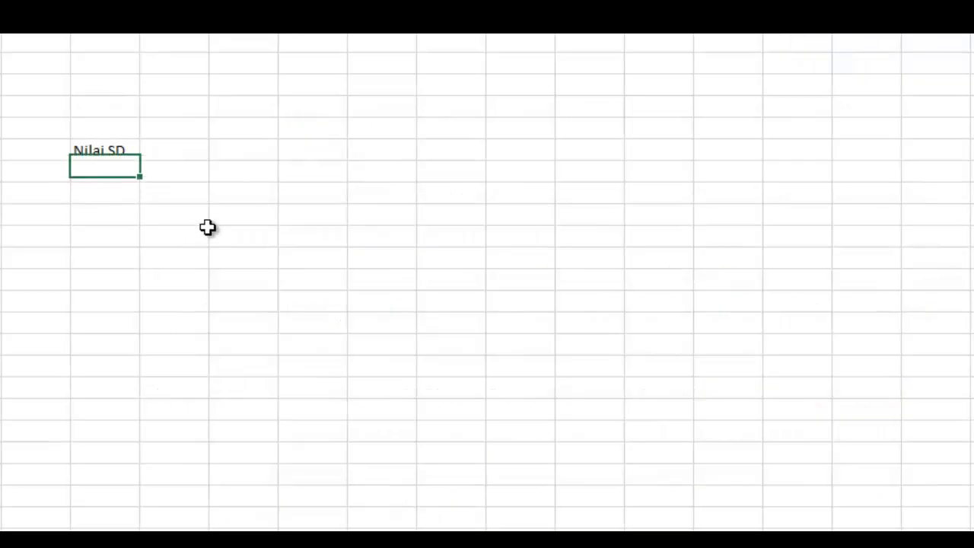
pyautogui.press('Up')
pyautogui.press('Left')
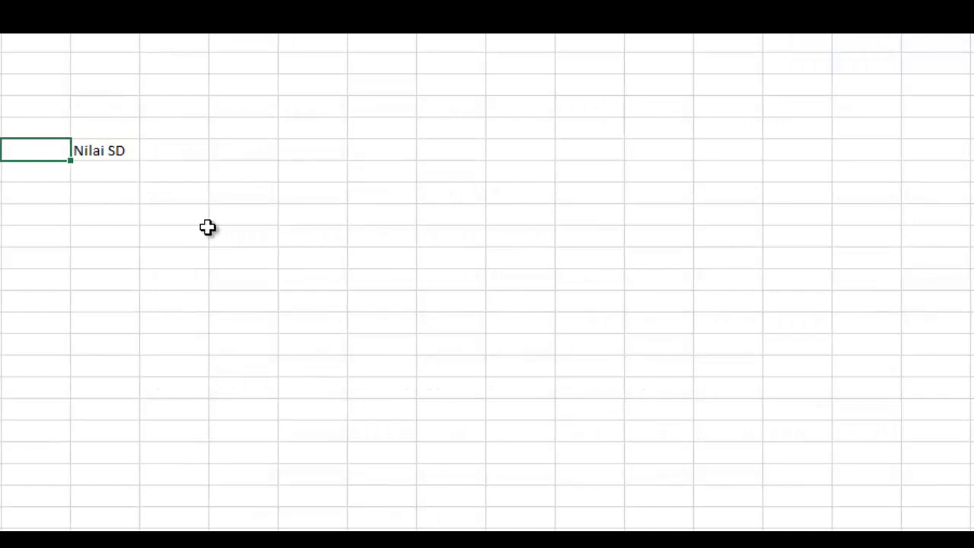
pyautogui.write('no')
pyautogui.press('BackSpace')
pyautogui.press('BackSpace')
pyautogui.write('NO')
pyautogui.press('Right')
pyautogui.write('NAMA ')
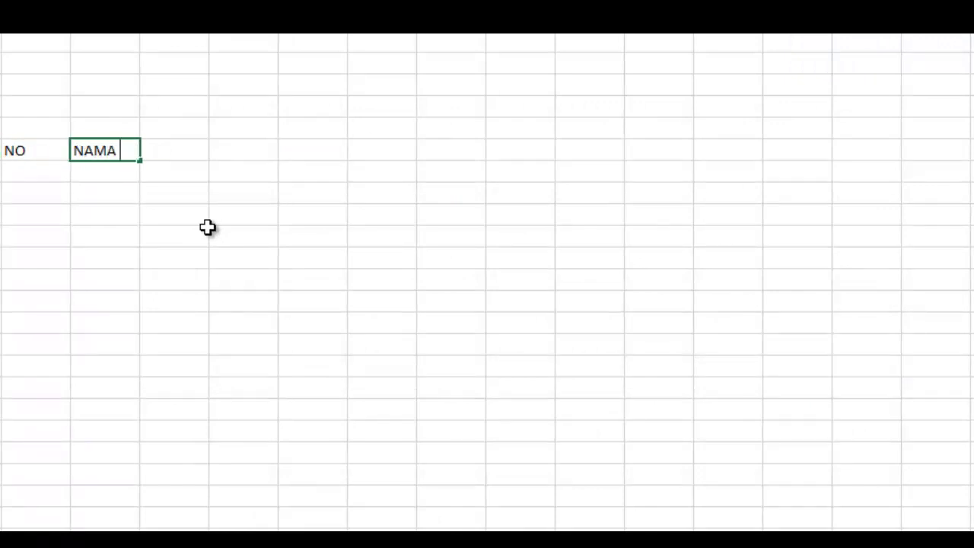
pyautogui.write('PESERTA')
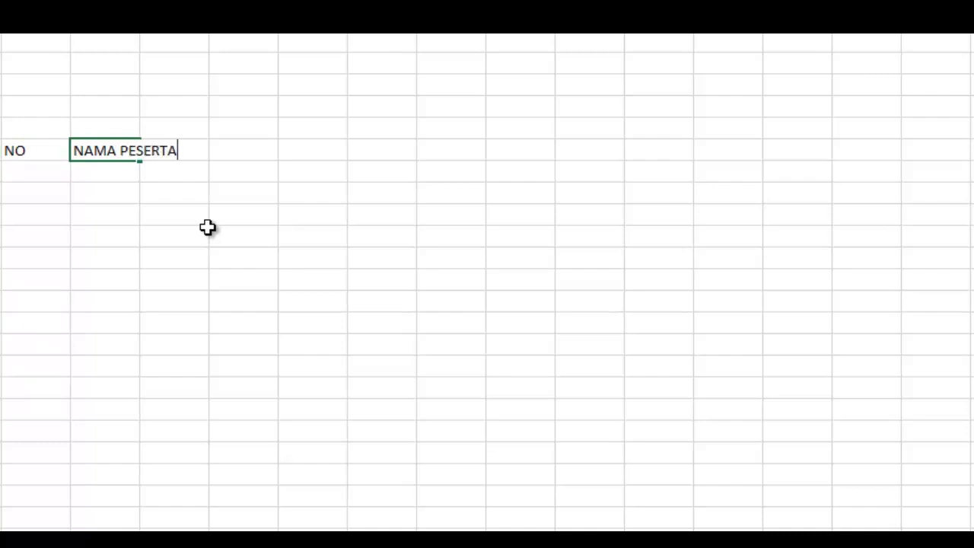
# Step: Add the score headers NILAI SKD in E6 and NILAI SKB in F6
pyautogui.press('Right')
pyautogui.write('NILAI SKD')
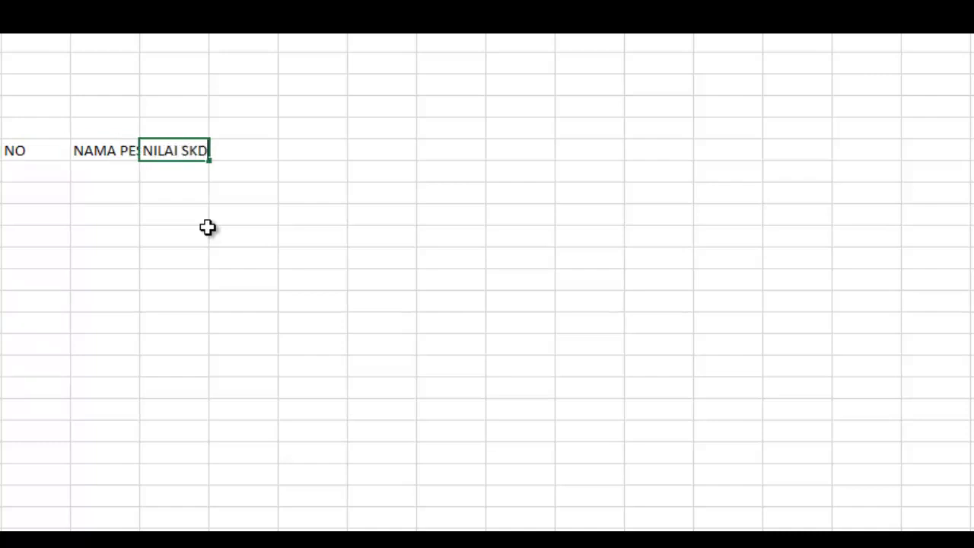
pyautogui.press('BackSpace')
pyautogui.write('D')
pyautogui.press('Right')
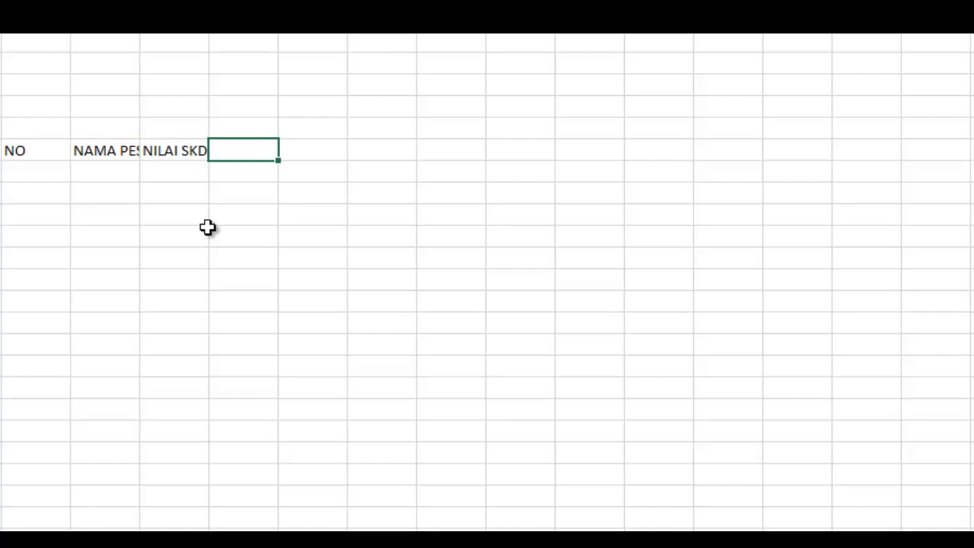
pyautogui.write('NILAI SKB')
pyautogui.press('Right')
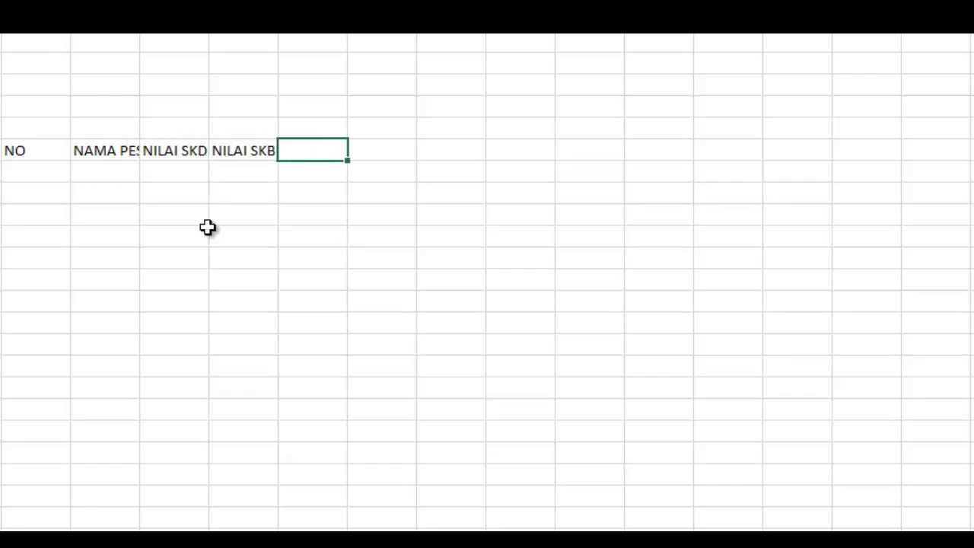
# Step: Add the scaled-score headers SKLA 100 SKD in G6 and SKALA 100 SKB in H6
pyautogui.write('SKLA 100 SKB')
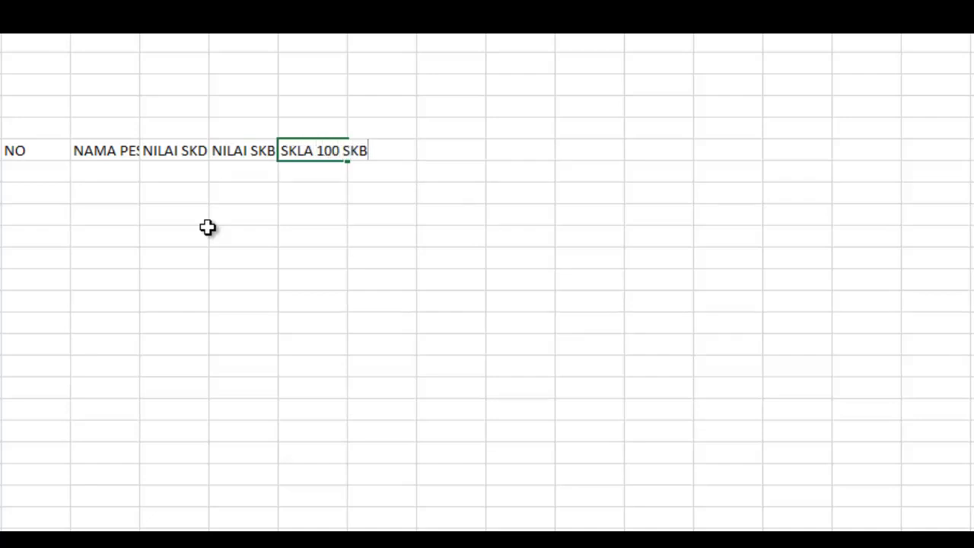
pyautogui.press('BackSpace')
pyautogui.write('D')
pyautogui.press('Right')
pyautogui.write('N')
pyautogui.press('BackSpace')
pyautogui.write('S')
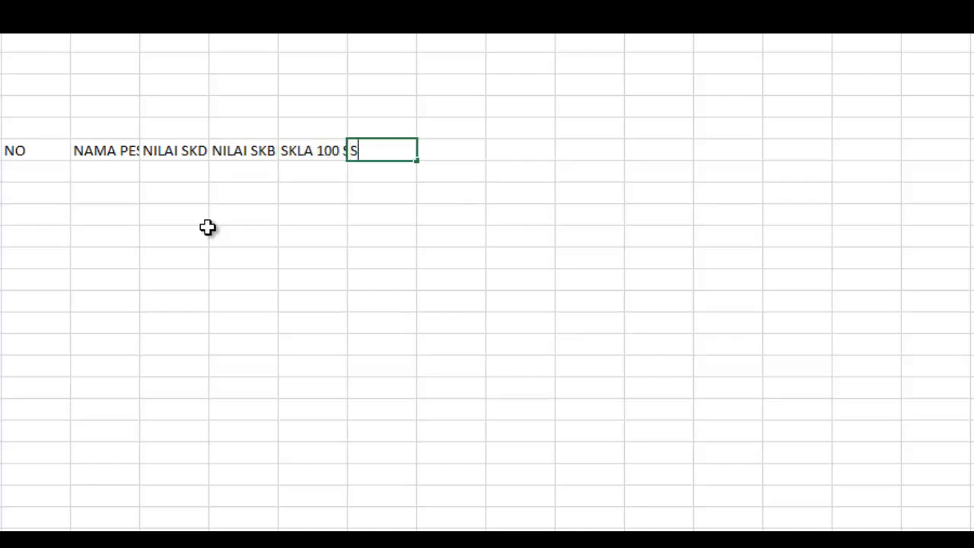
pyautogui.write('KALA 100 SK')
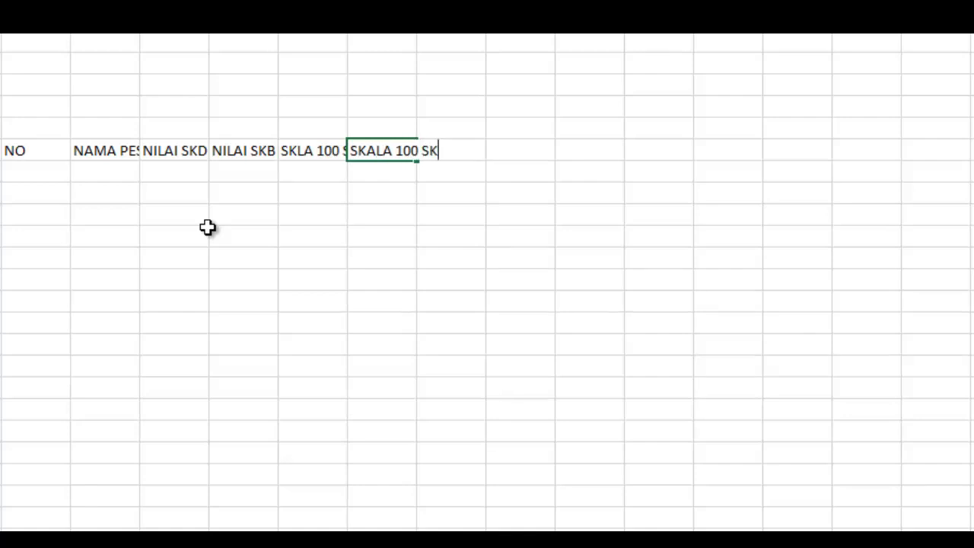
pyautogui.write('B')
pyautogui.press('Right')
# Step: Complete the header row with 40% SKD in I6, 60% SKB in J6 and JUMLAH in K6
pyautogui.write('SKB40$')
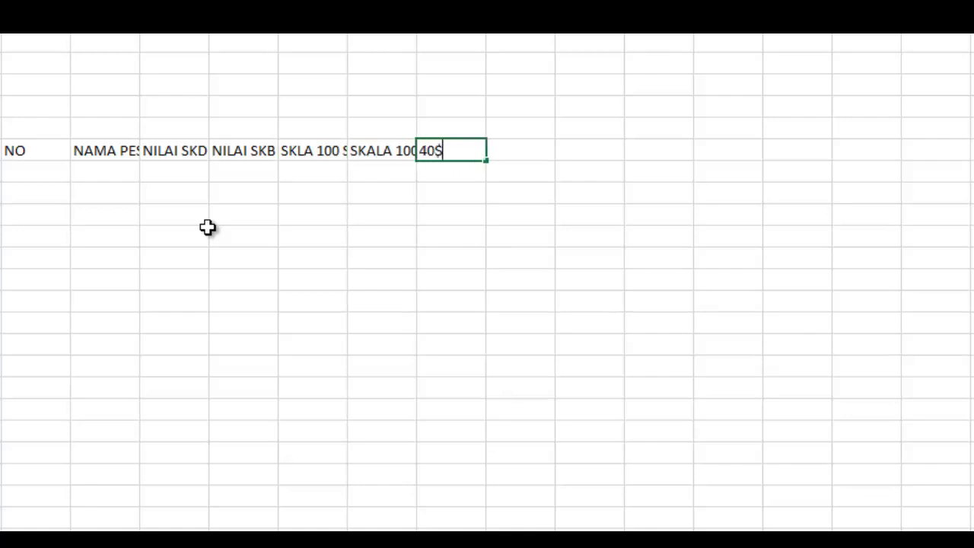
pyautogui.press('BackSpace')
pyautogui.write('% SKD')
pyautogui.press('Right')
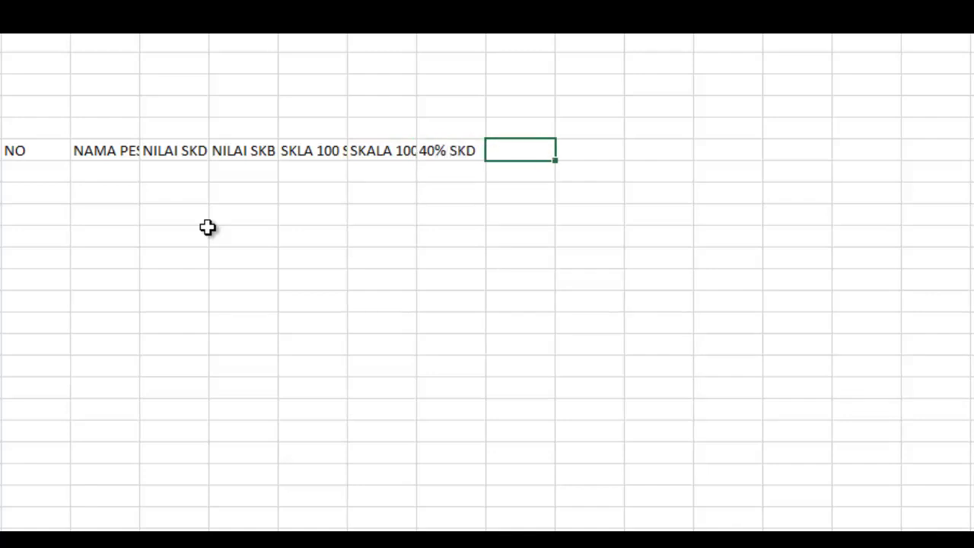
pyautogui.write('60% SKB')
pyautogui.press('Right')
pyautogui.write('JUMLAH')
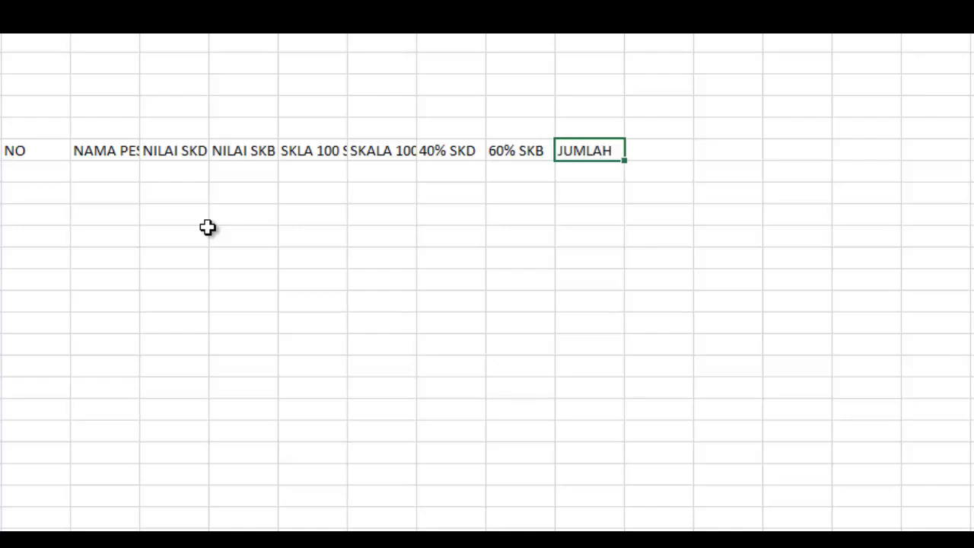
pyautogui.press('Return')
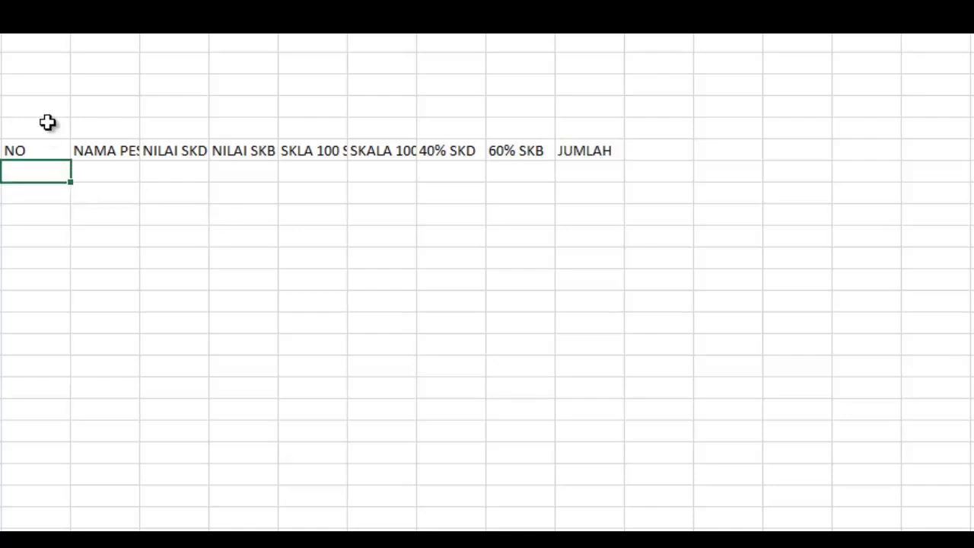
# Step: Widen all columns from NAMA PESERTA through JUMLAH equally so that every header fits
pyautogui.moveTo(105, 30); pyautogui.dragTo(449, 31)
pyautogui.moveTo(621, 99)
pyautogui.mouseDown()
pyautogui.moveTo(640, 102)
pyautogui.moveTo(620, 104)
pyautogui.mouseUp()
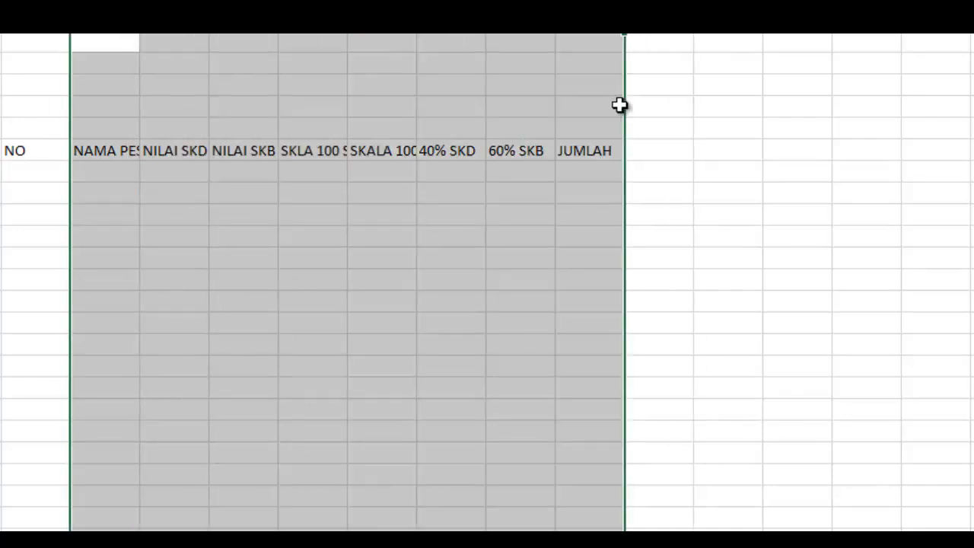
pyautogui.moveTo(282, 34); pyautogui.dragTo(320, 35)
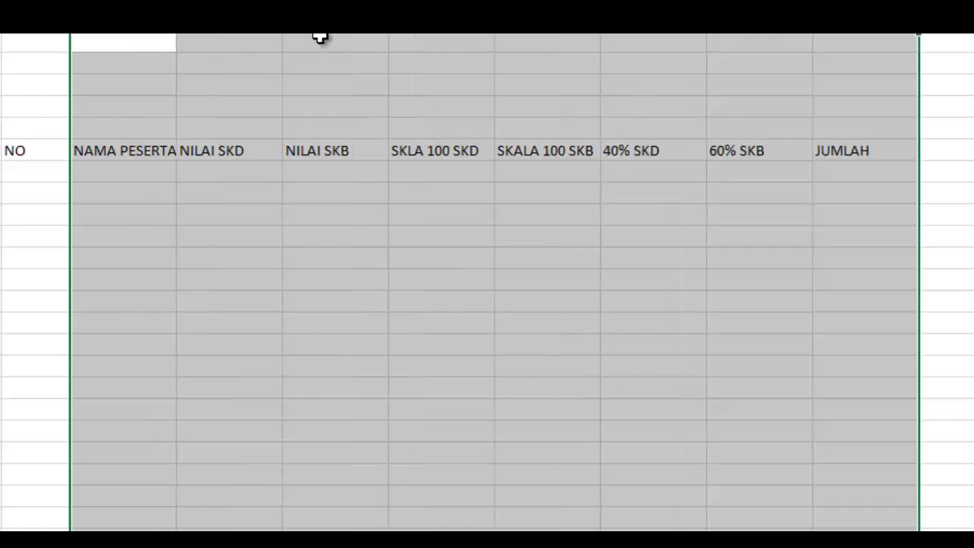
pyautogui.click(275, 232)
pyautogui.click(126, 201)
# Step: Number the first three rows 1, 2 and 3 under the NO header
pyautogui.click(40, 178)
pyautogui.write('1')
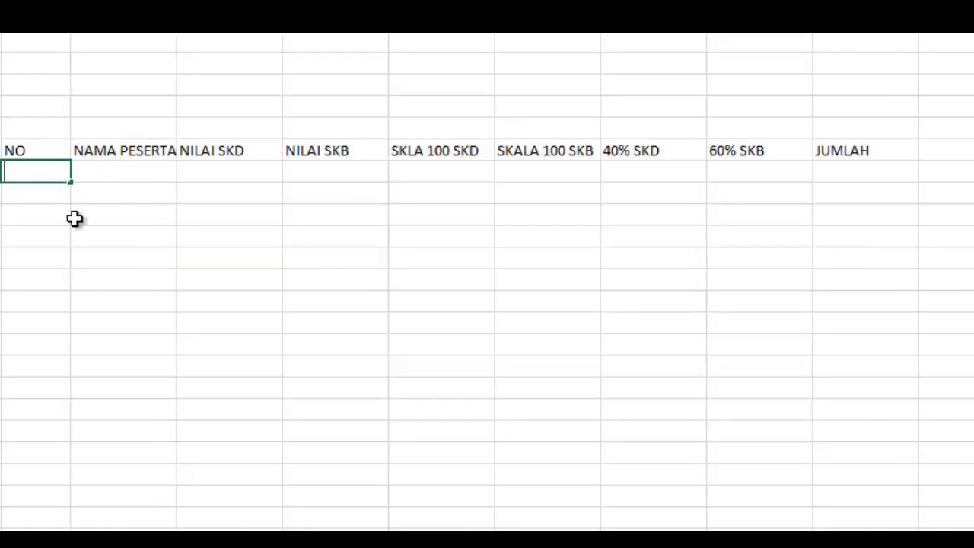
pyautogui.press('Return')
pyautogui.write('2')
pyautogui.press('Return')
pyautogui.write('3')
pyautogui.press('Return')
# Step: Widen the NAMA PESERTA column further and enter participants A, B and C in rows 1 to 3
pyautogui.press('Up')
pyautogui.press('Up')
pyautogui.press('Up')
pyautogui.press('Right')
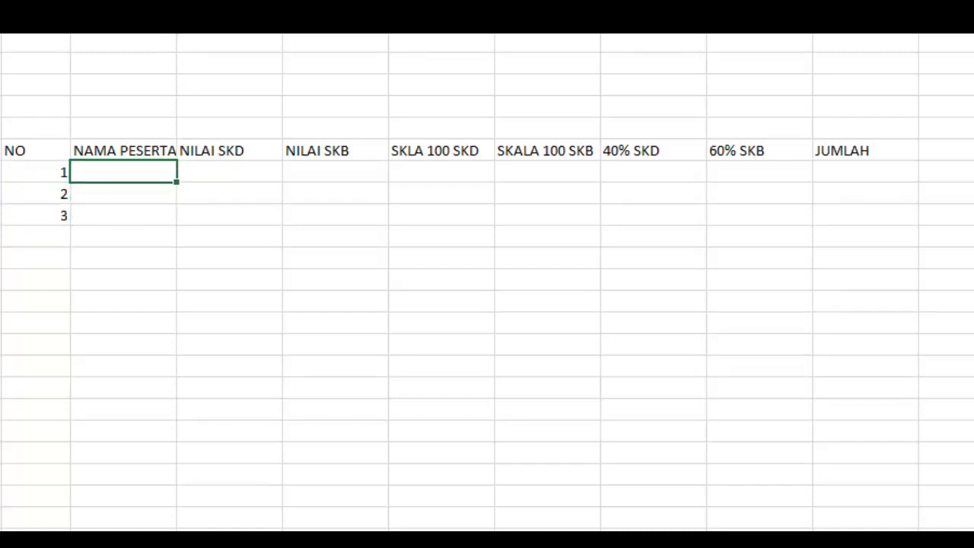
pyautogui.moveTo(178, 32); pyautogui.dragTo(230, 36)
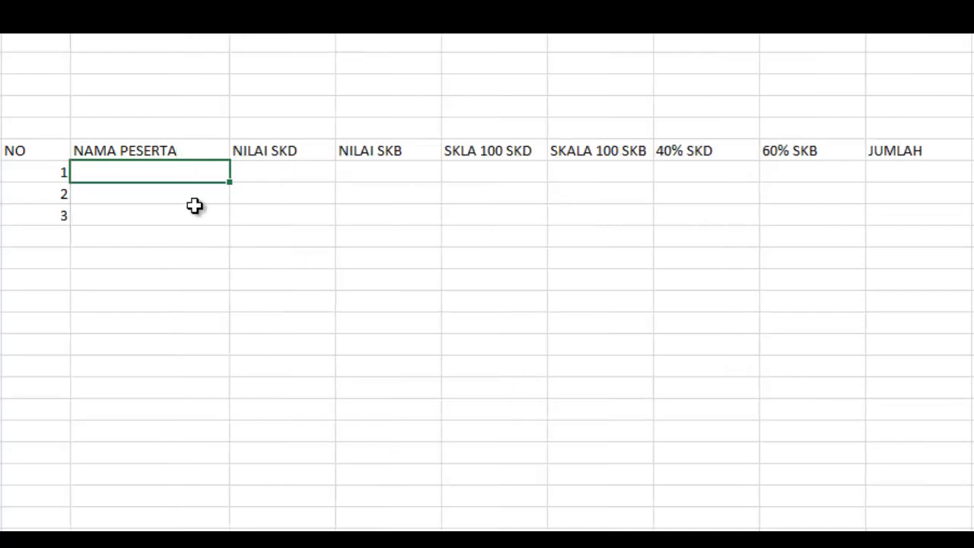
pyautogui.write('A')
pyautogui.press('Return')
pyautogui.write('B')
pyautogui.press('Return')
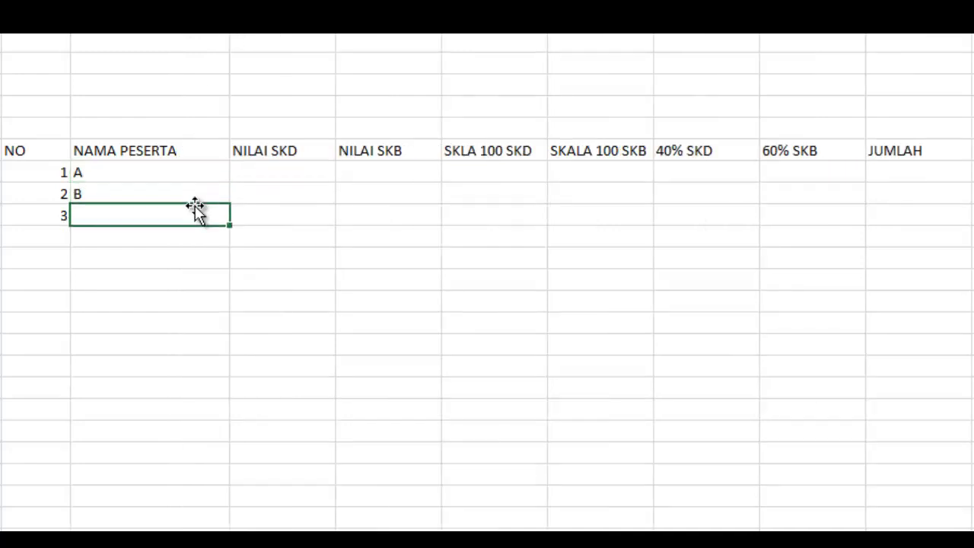
pyautogui.write('C')
pyautogui.press('Return')
# Step: Enter the NILAI SKD scores 400 for A, 350 for B and 325 for C
pyautogui.press('Up')
pyautogui.press('Up')
pyautogui.press('Up')
pyautogui.press('Right')
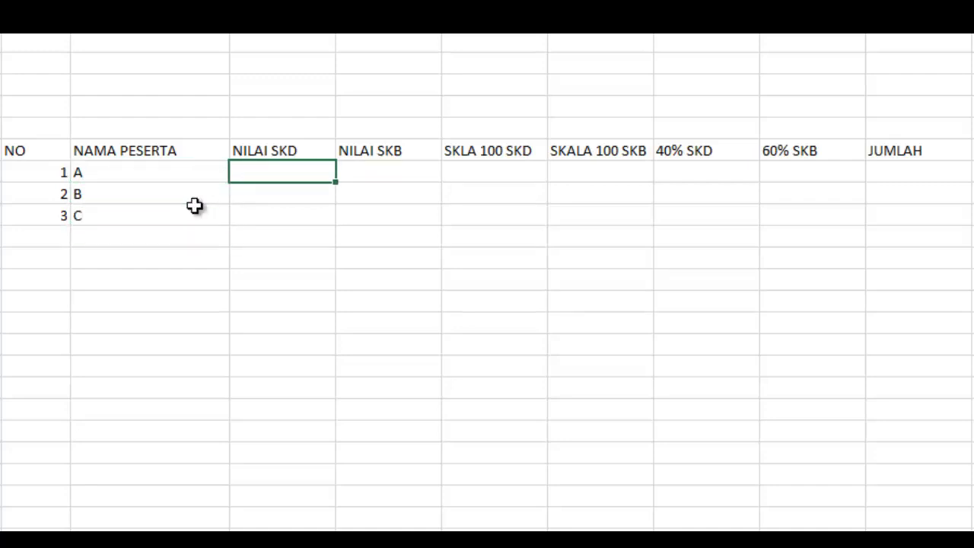
pyautogui.write('400')
pyautogui.press('Return')
pyautogui.write('350')
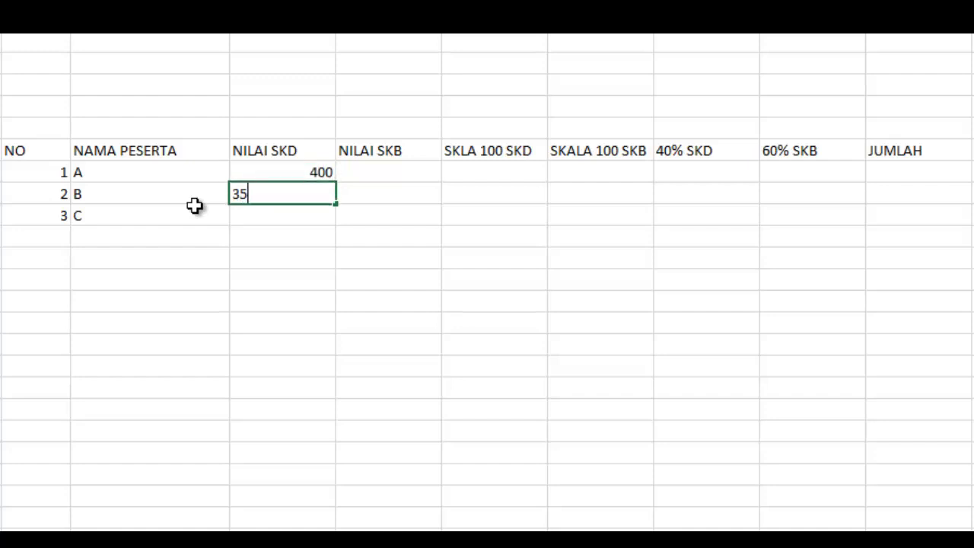
pyautogui.press('Return')
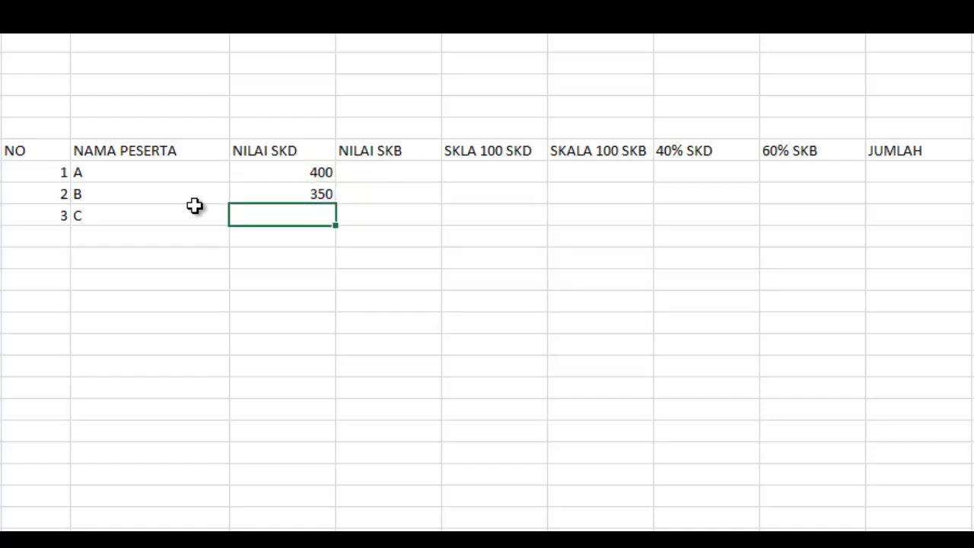
pyautogui.write('325')
pyautogui.press('Tab')
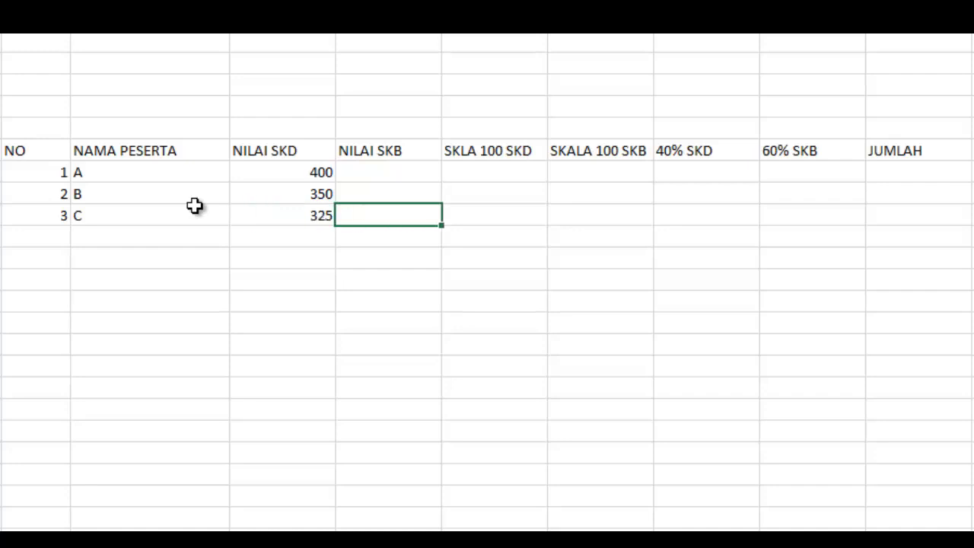
# Step: Calculate participant A's SKD score on a 100 scale in G7 with the formula =(E7/500)*100
pyautogui.press('Up')
pyautogui.press('Up')
pyautogui.press('Right')
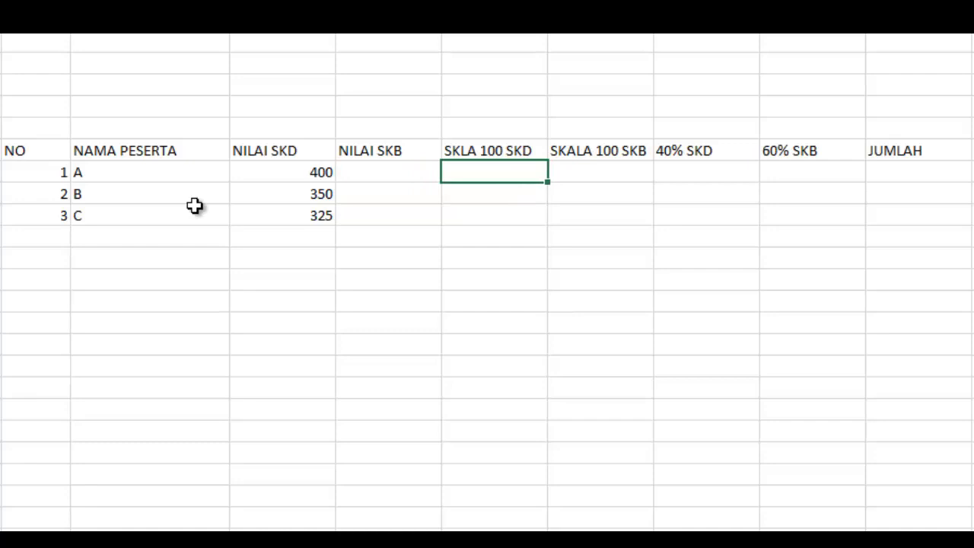
pyautogui.write('=')
pyautogui.press('Left')
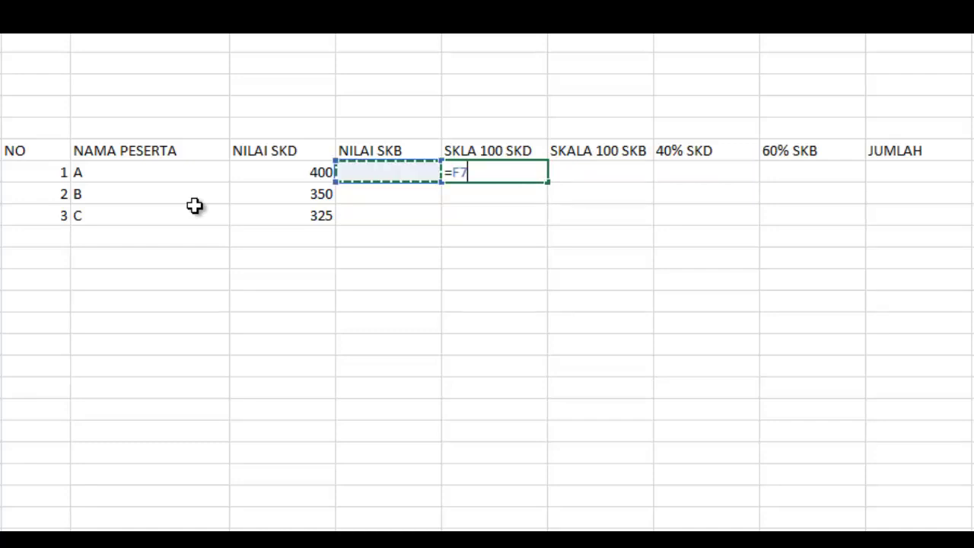
pyautogui.press('Left')
pyautogui.press('BackSpace')
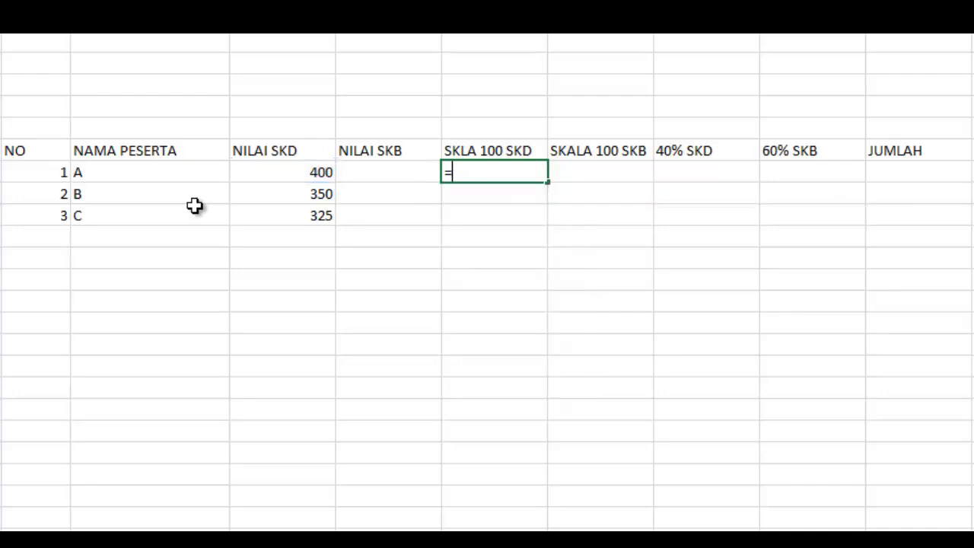
pyautogui.write('(')
pyautogui.press('Left')
pyautogui.press('Left')
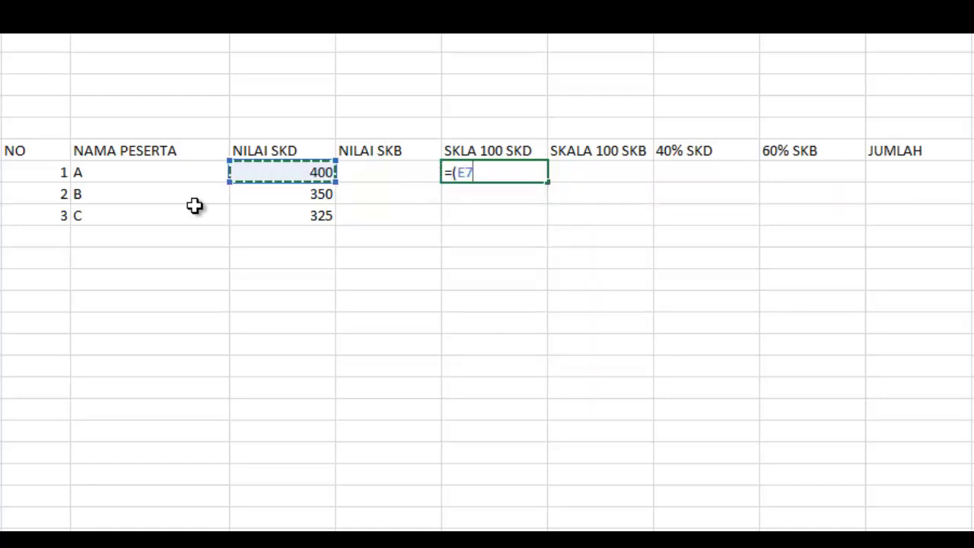
pyautogui.write('/500')
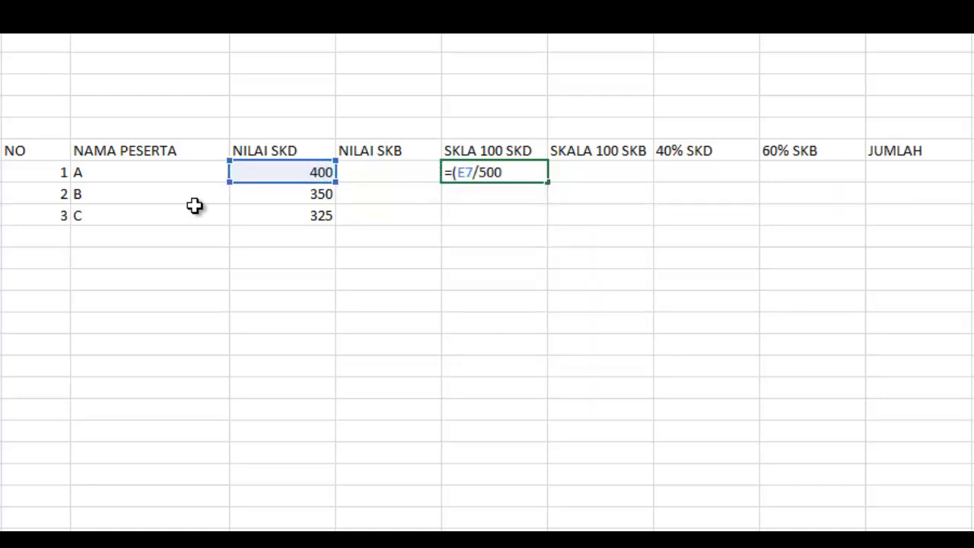
pyautogui.write(')*100')
pyautogui.press('Return')
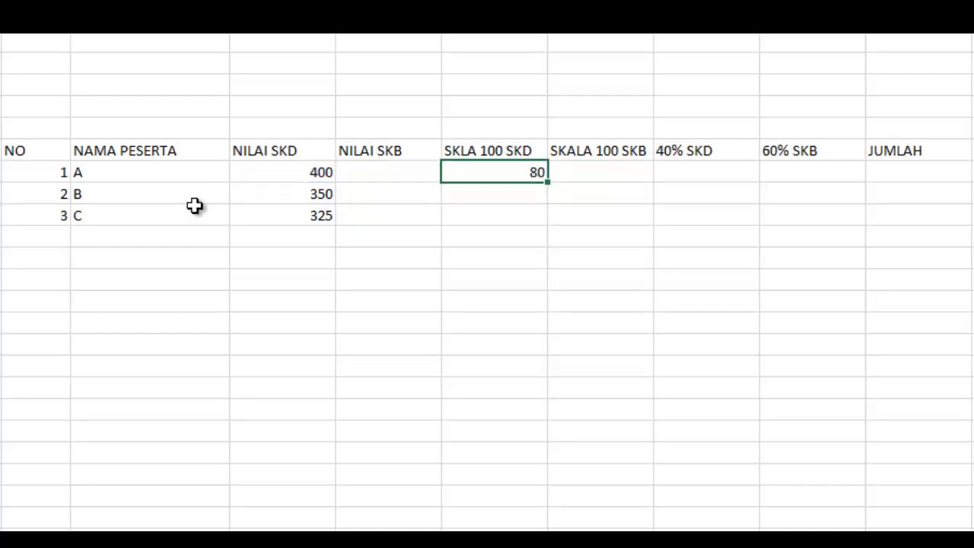
# Step: Copy the SKD scaling formula from G7 to the rows of participants B and C
pyautogui.hotkey('ctrl', 'v')
pyautogui.press('Down')
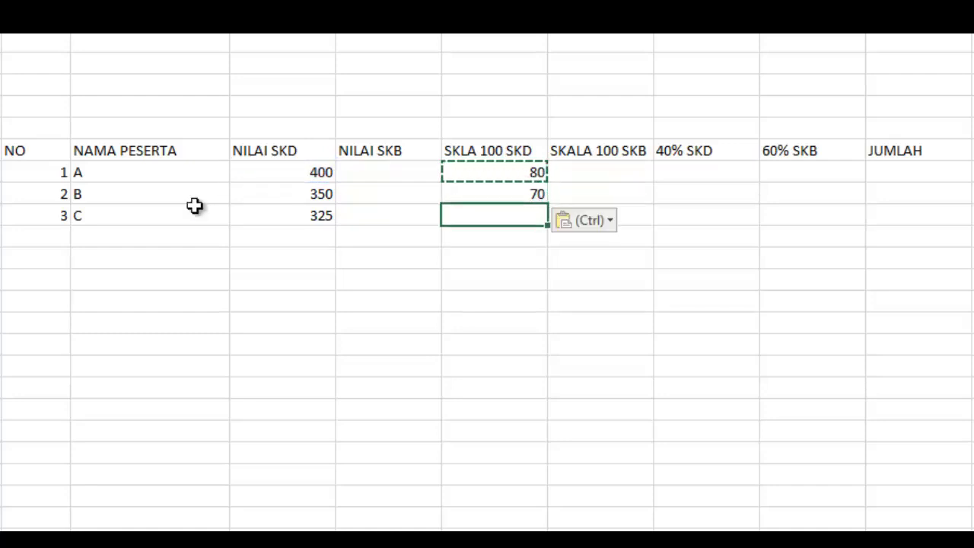
pyautogui.hotkey('ctrl', 'v')
pyautogui.press('Up')
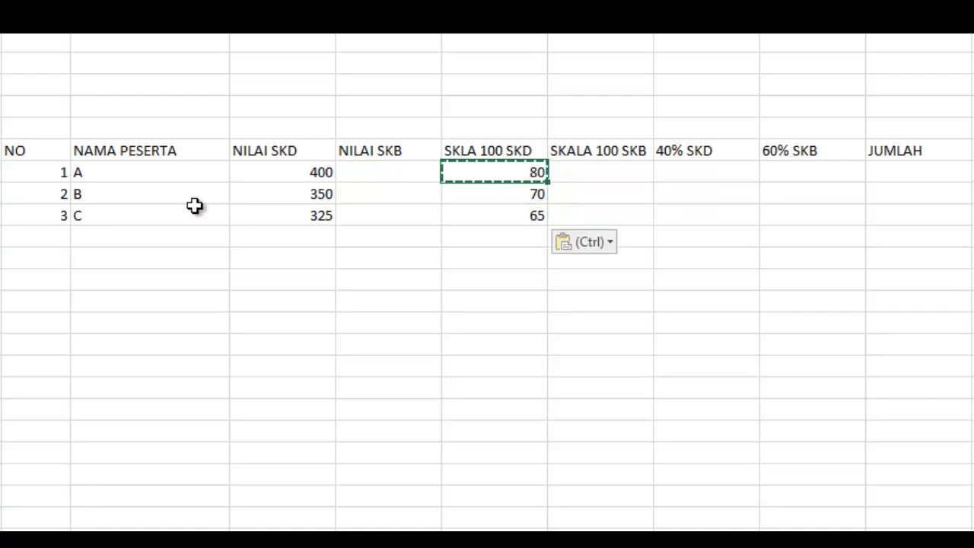
pyautogui.press('Left')
pyautogui.press('Right')
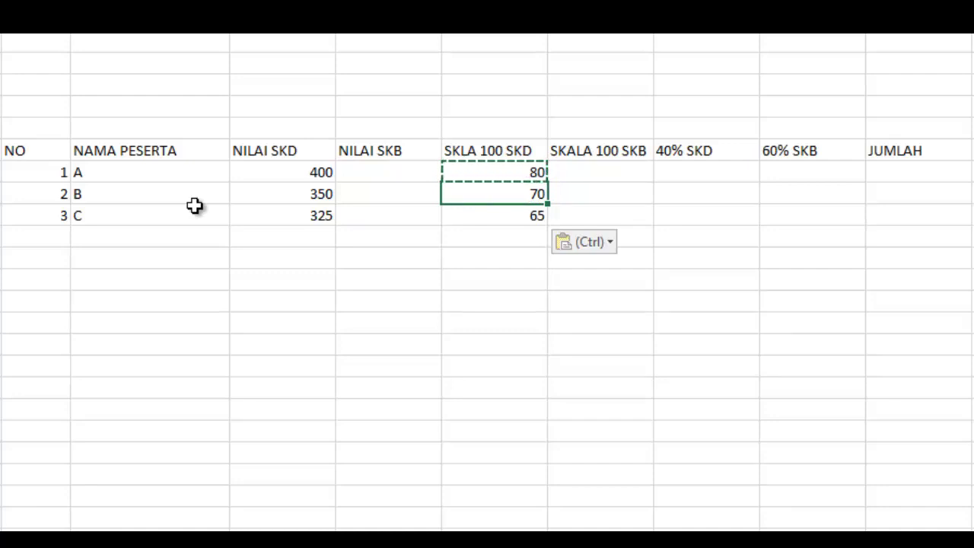
pyautogui.press('Down')
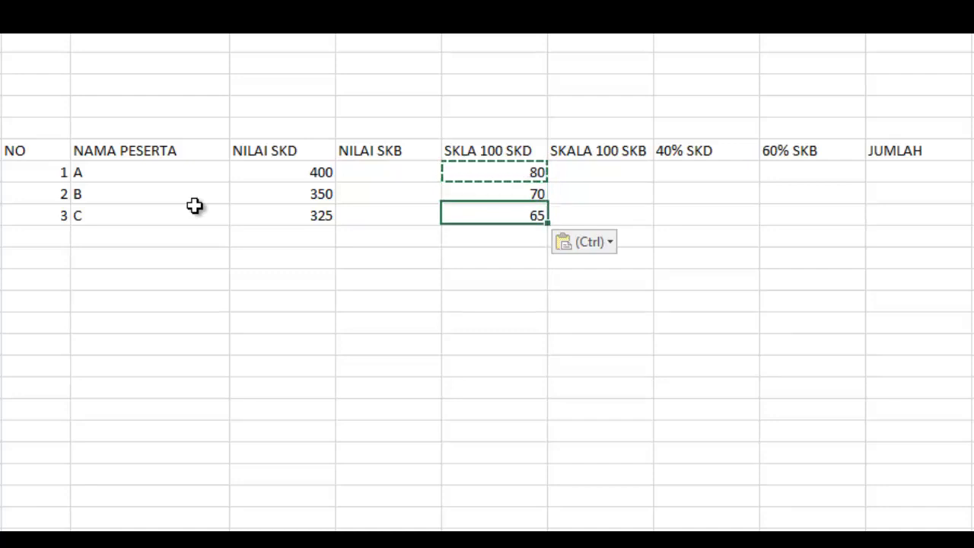
pyautogui.press('Left')
pyautogui.press('Left')
pyautogui.press('Right')
pyautogui.press('Right')
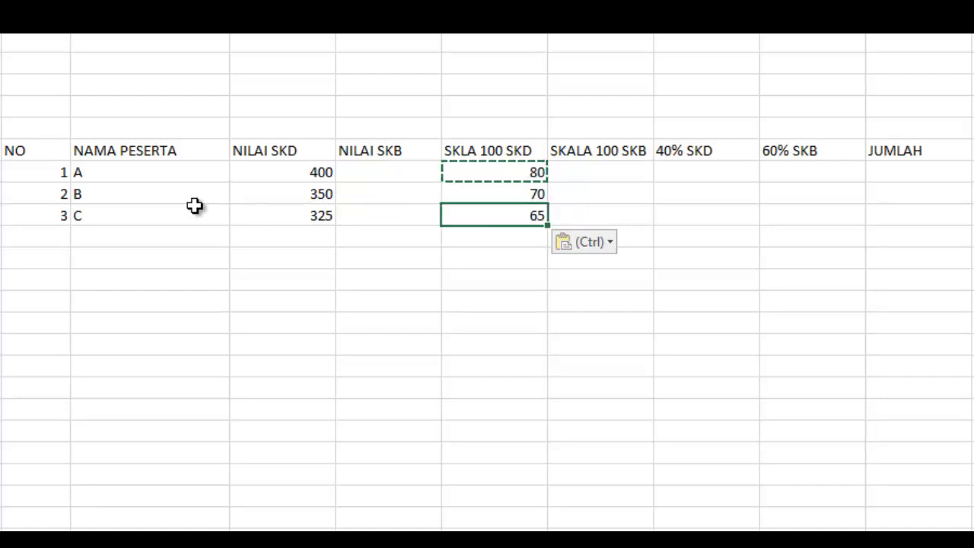
# Step: Calculate participant A's 40% SKD score in I7 with the formula =G7*40%
pyautogui.press('Right')
pyautogui.press('Up')
pyautogui.press('Up')
pyautogui.press('Up')
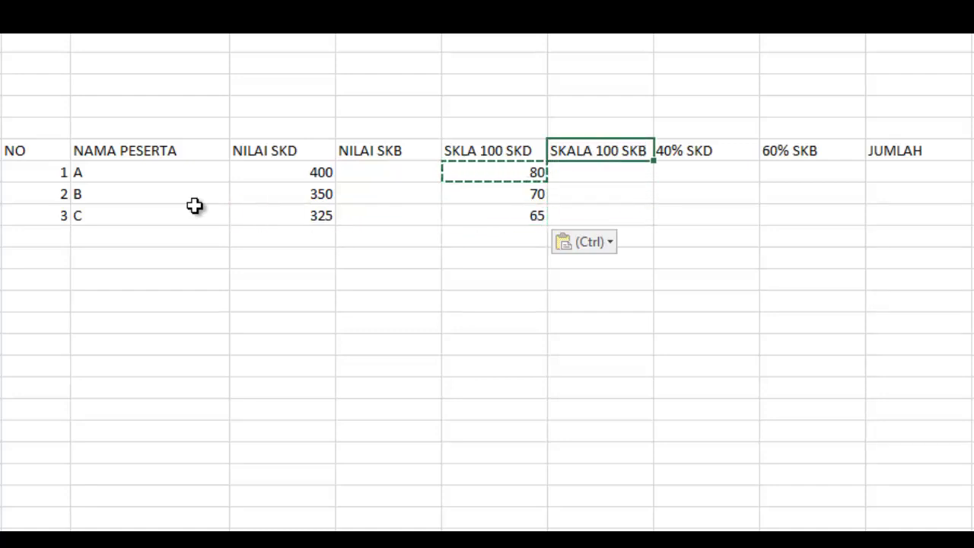
pyautogui.press('Right')
pyautogui.press('Down')
pyautogui.write('=')
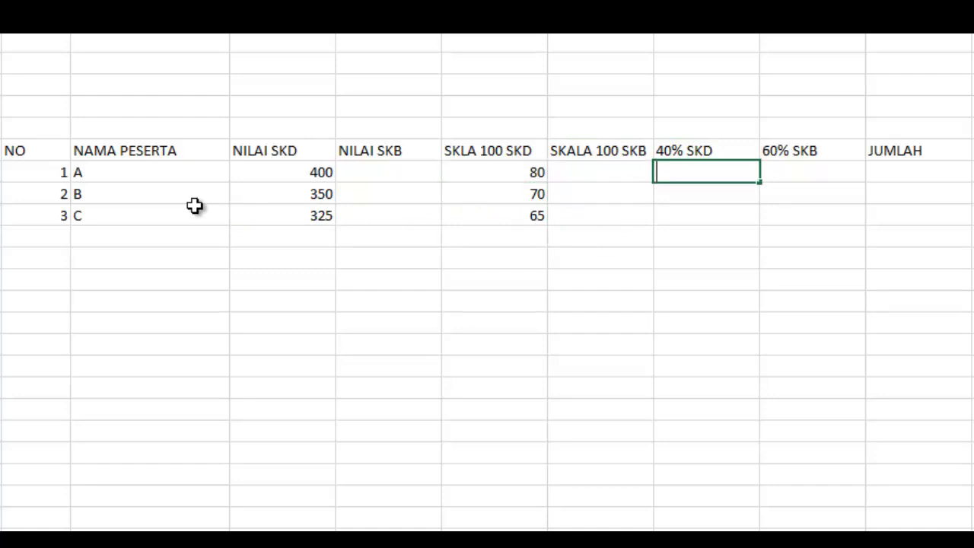
pyautogui.press('Left')
pyautogui.press('Left')
pyautogui.write('*')
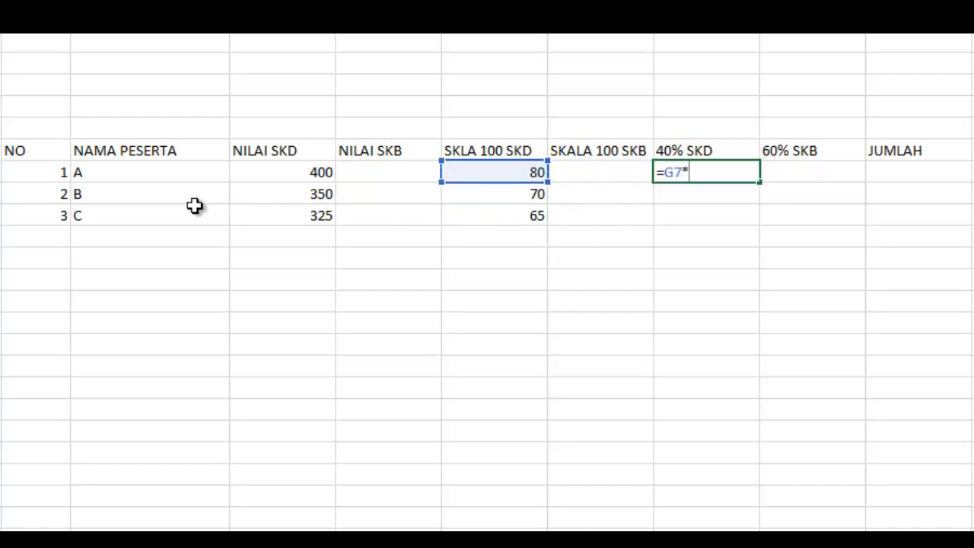
pyautogui.write('40%')
pyautogui.press('Return')
# Step: Copy the 40% SKD formula from I7 to the rows of participants B and C
pyautogui.press('Up')
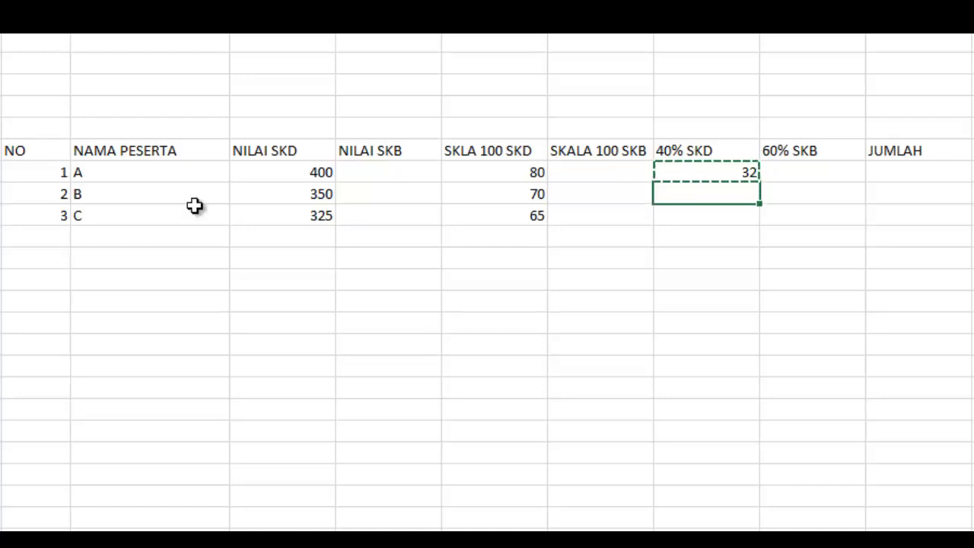
pyautogui.hotkey('ctrl', 'v')
pyautogui.press('Down')
pyautogui.hotkey('ctrl', 'v')
pyautogui.press('Up')
pyautogui.press('Up')
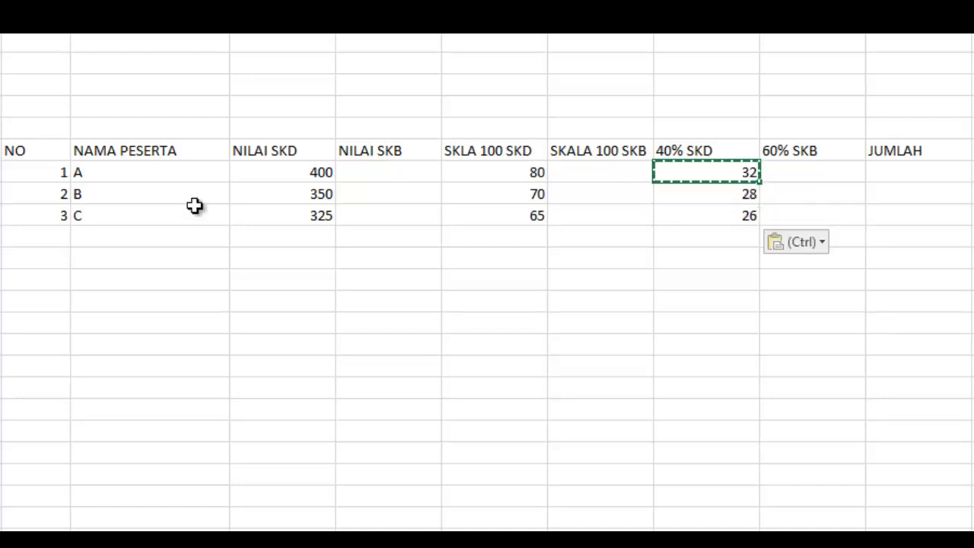
pyautogui.press('Left')
pyautogui.press('Left')
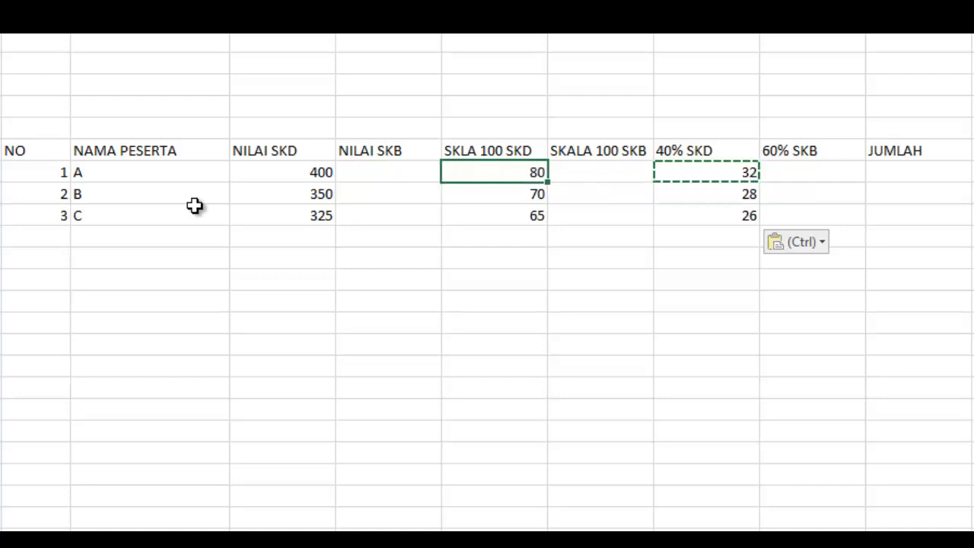
pyautogui.press('Right')
pyautogui.press('Right')
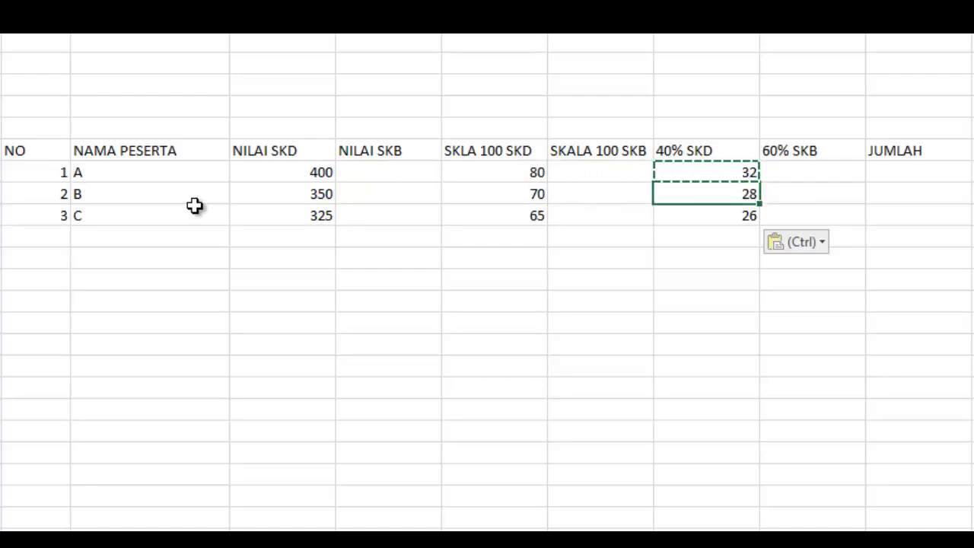
pyautogui.press('Down')
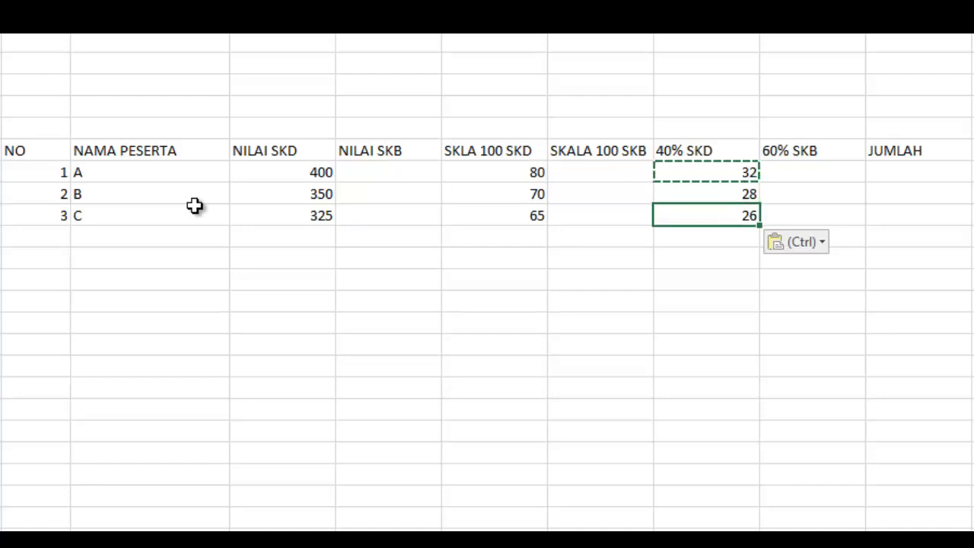
# Step: Add participant A's weighted SKD and SKB scores in the JUMLAH cell K7 with the formula =I7+J7
pyautogui.press('Up')
pyautogui.press('Up')
pyautogui.press('Right')
pyautogui.press('Right')
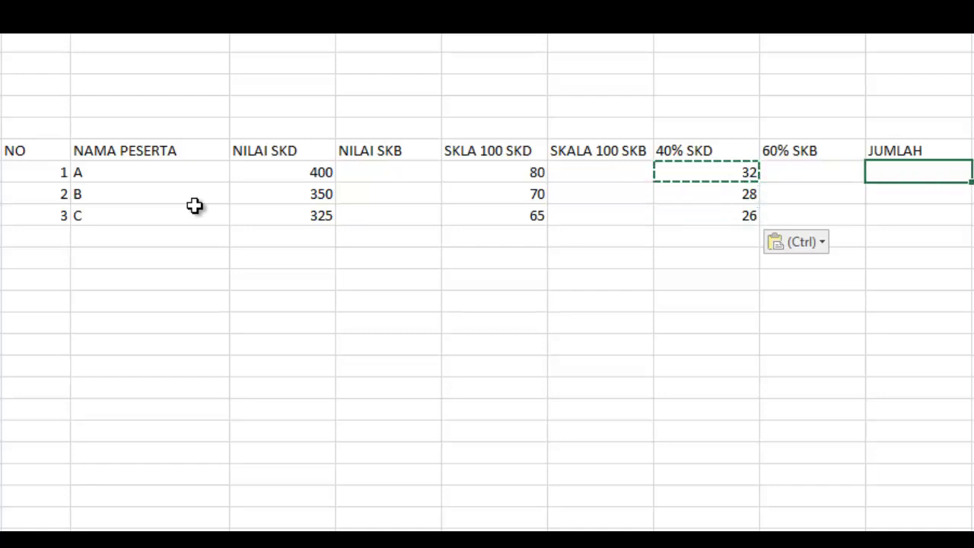
pyautogui.write('=')
pyautogui.press('Left')
pyautogui.press('Left')
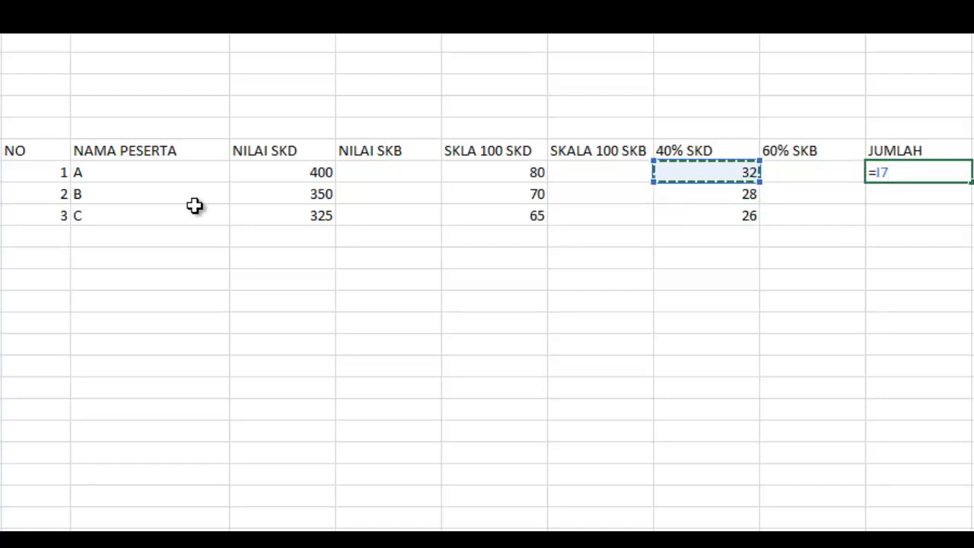
pyautogui.write('+')
pyautogui.press('Left')
pyautogui.hotkey('ctrl', 'Return')
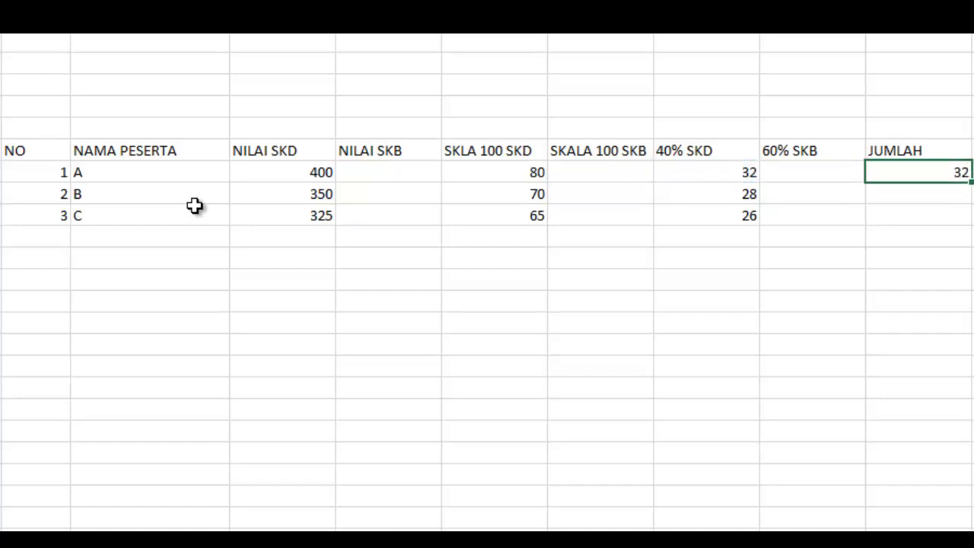
# Step: Copy the JUMLAH formula from K7 to the rows of participants B and C
pyautogui.hotkey('ctrl', 'c')
pyautogui.press('Down')
pyautogui.hotkey('shift', 'Down')
pyautogui.hotkey('ctrl', 'v')
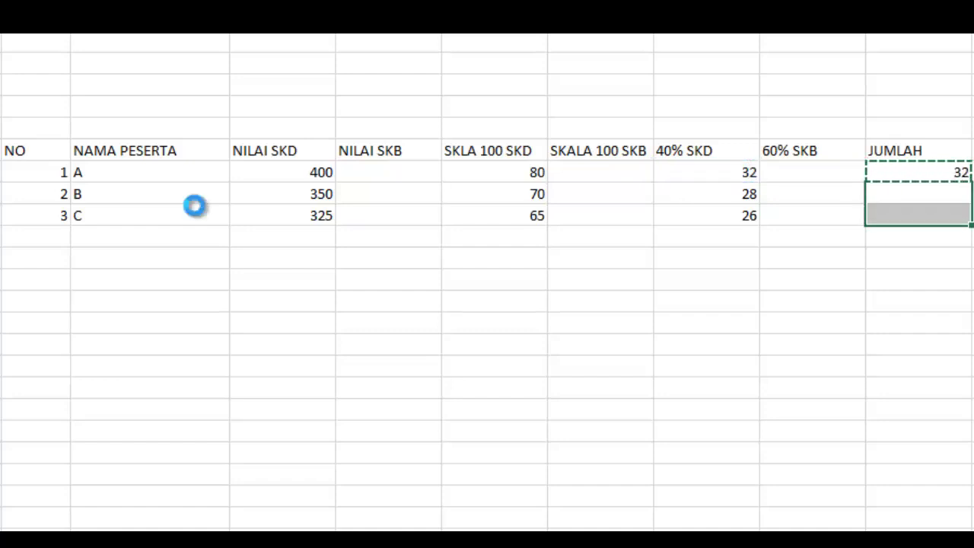
# Step: Enter 350 as participant A's NILAI SKB score
pyautogui.press('Left')
pyautogui.press('Left')
pyautogui.press('Left')
pyautogui.press('Left')
pyautogui.press('Left')
pyautogui.press('Up')
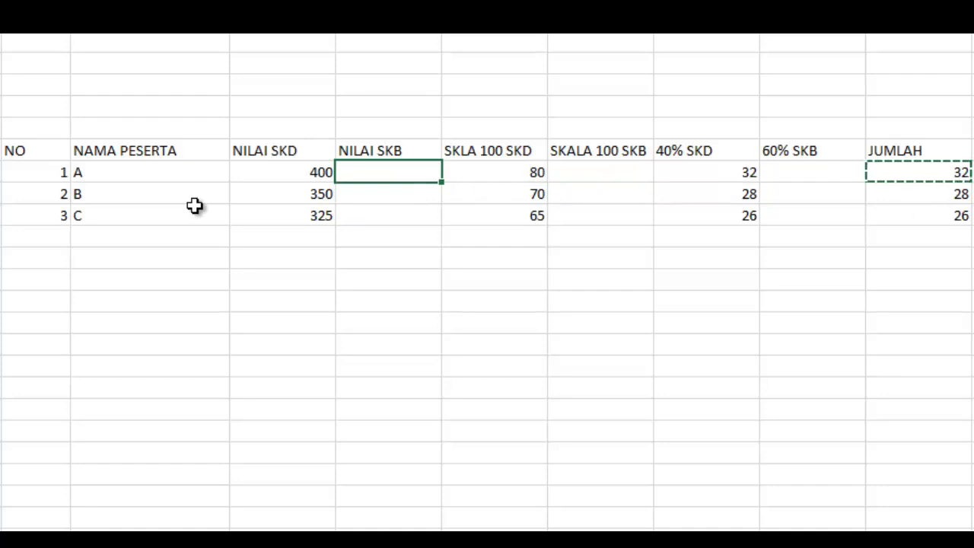
pyautogui.write('350')
pyautogui.press('Return')
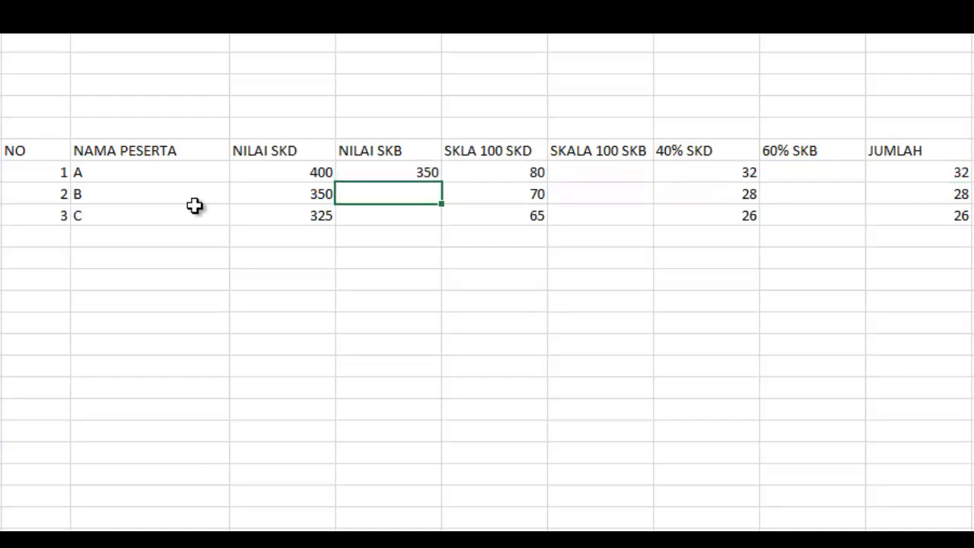
# Step: Calculate participant A's SKB score on a 100 scale in H7 with the formula =(F7/500)*100
pyautogui.press('Up')
pyautogui.press('Right')
pyautogui.press('Right')
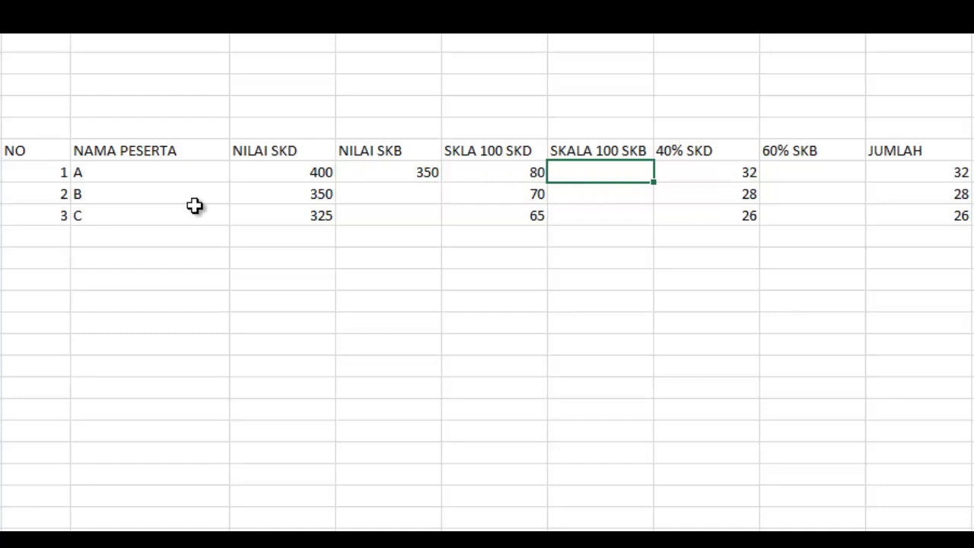
pyautogui.write('=')
pyautogui.press('Left')
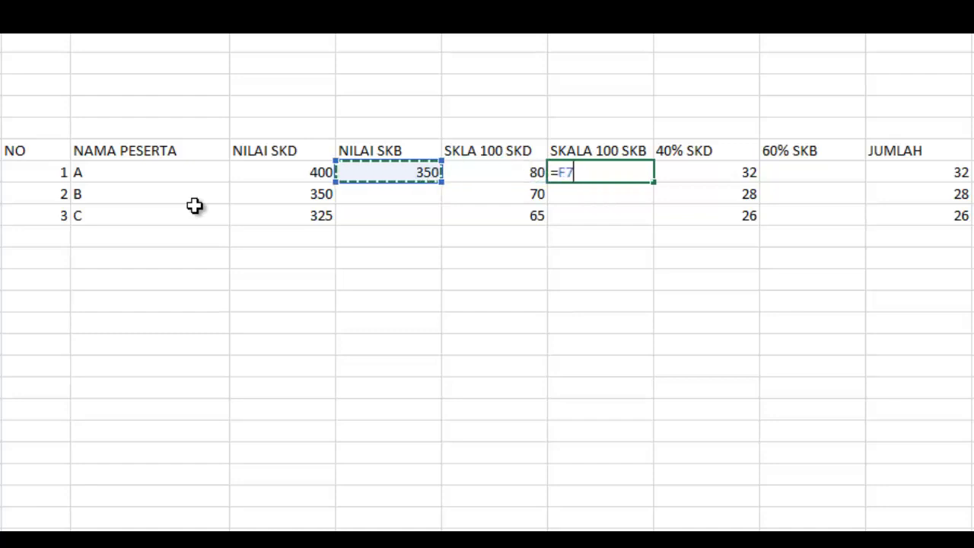
pyautogui.press('BackSpace')
pyautogui.press('BackSpace')
pyautogui.write('(')
pyautogui.press('Left')
pyautogui.press('Left')
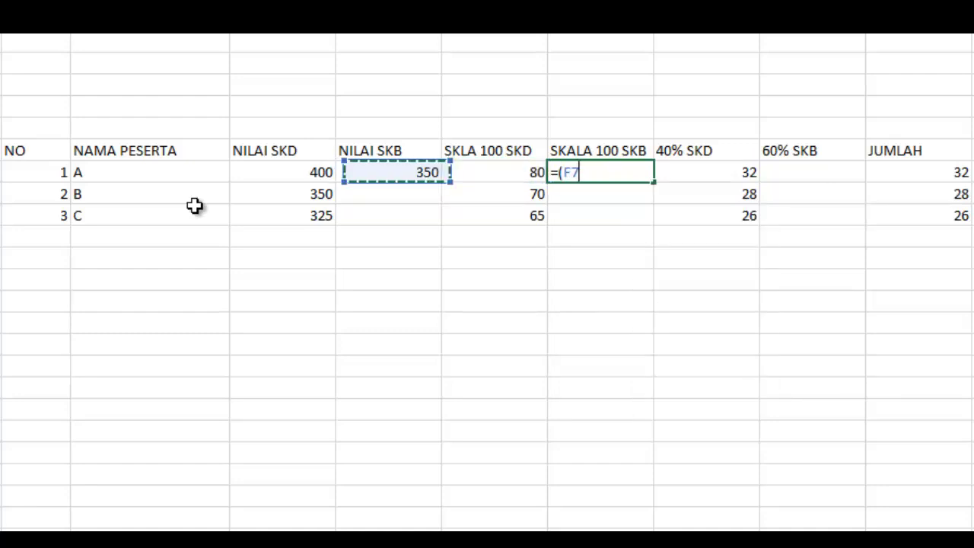
pyautogui.write('/500)')
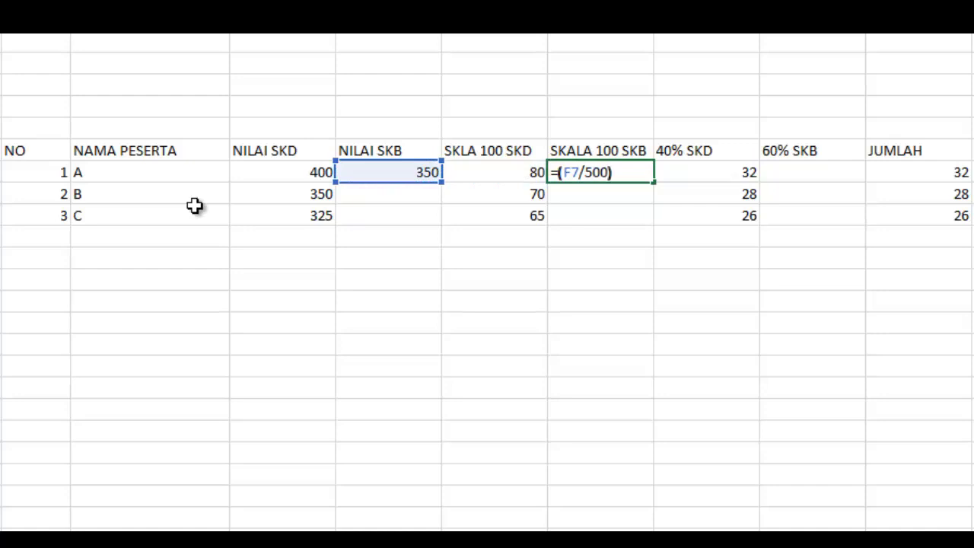
pyautogui.write('*100')
pyautogui.press('Return')
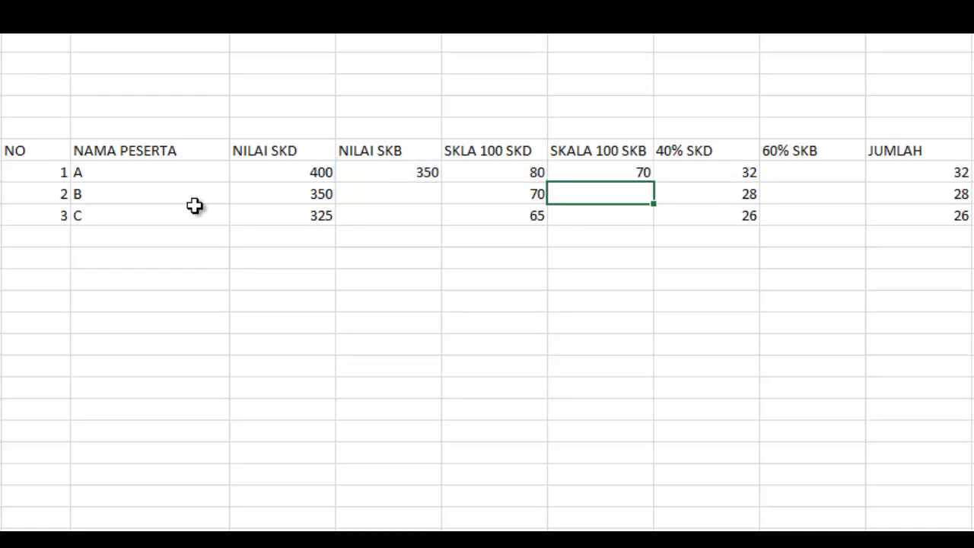
# Step: Copy the SKB scaling formula from H7 to the rows of participants B and C
pyautogui.press('Up')
pyautogui.hotkey('ctrl', 'c')
pyautogui.press('Down')
pyautogui.hotkey('shift', 'Down')
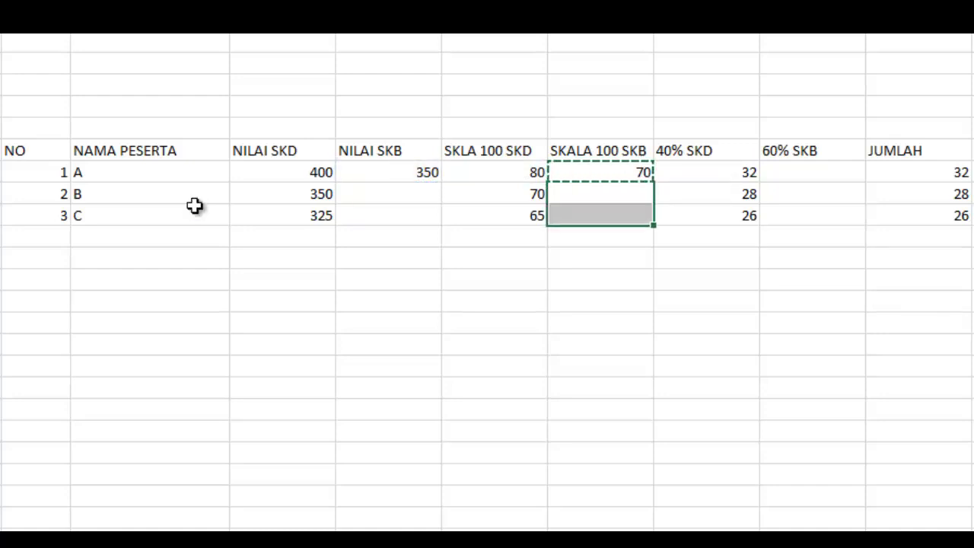
pyautogui.hotkey('ctrl', 'v')
# Step: Calculate participant A's 60% SKB score in J7 with the formula =H7*60%
pyautogui.press('Left')
pyautogui.press('Left')
pyautogui.press('Right')
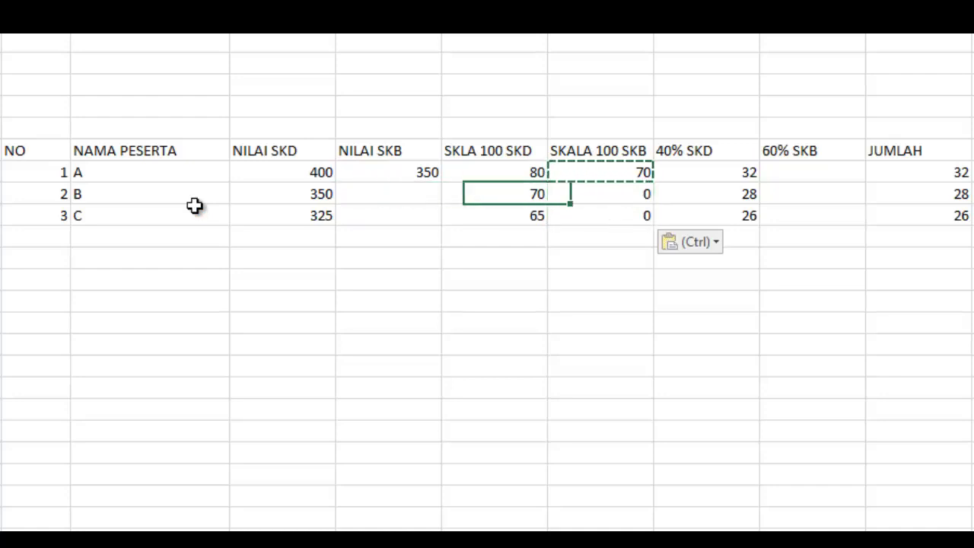
pyautogui.press('Right')
pyautogui.press('Right')
pyautogui.press('Right')
pyautogui.press('Up')
pyautogui.write('=')
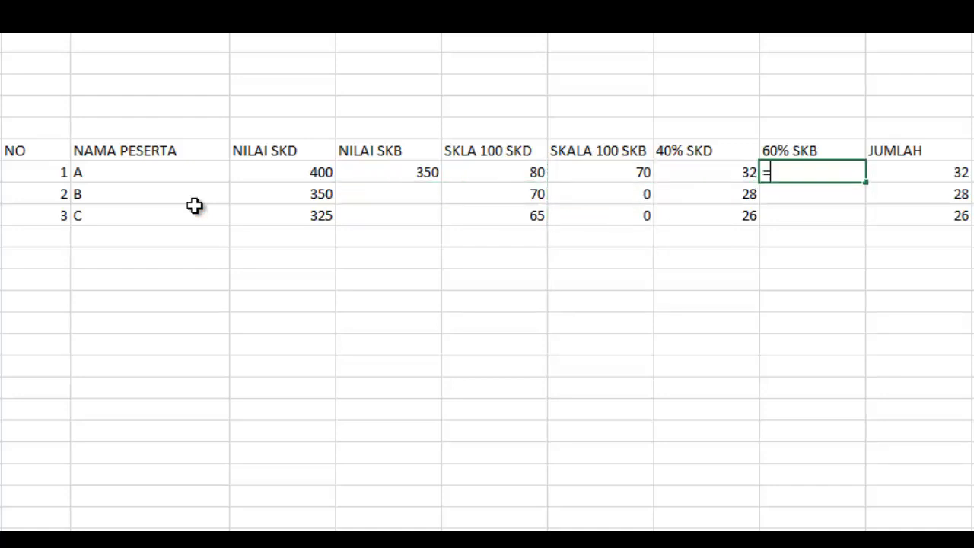
pyautogui.press('Left')
pyautogui.write('*')
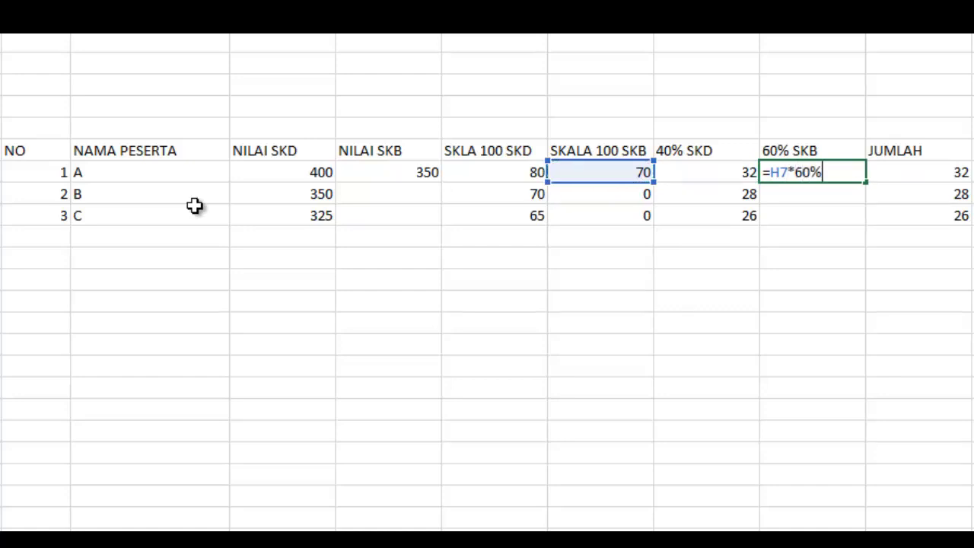
pyautogui.write('60%')
pyautogui.press('Return')
# Step: Copy the 60% SKB formula from J7 to the rows of participants B and C
pyautogui.hotkey('ctrl', 'c')
pyautogui.press('Down')
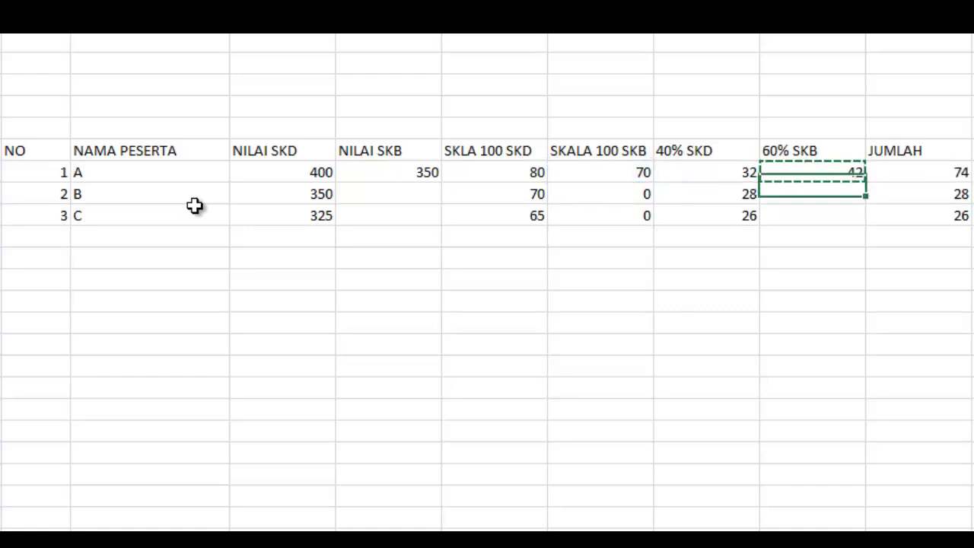
pyautogui.hotkey('shift', 'Down')
pyautogui.hotkey('ctrl', 'v')
pyautogui.press('Down')
pyautogui.press('Down')
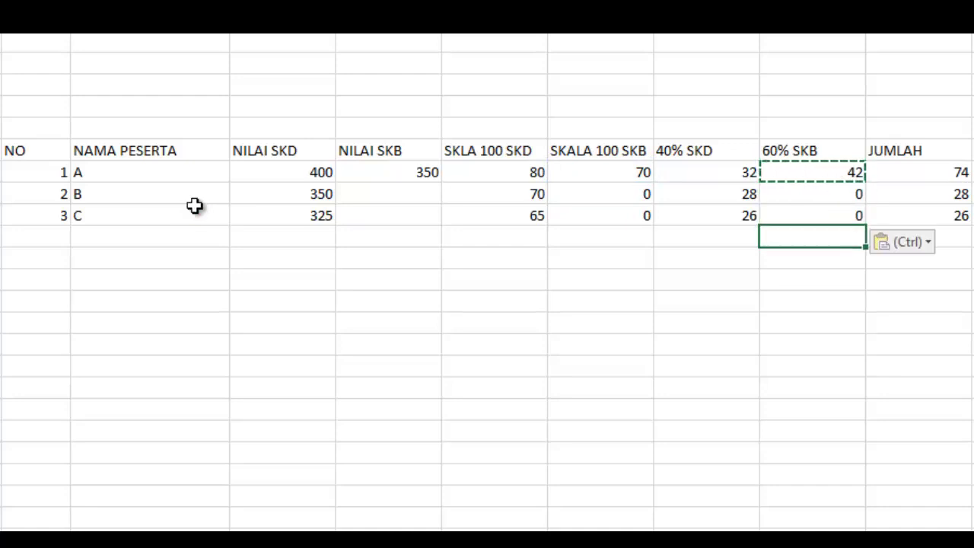
# Step: Apply all borders to the whole table, from the NO header to participant C's JUMLAH cell
pyautogui.press('Left')
pyautogui.press('Up')
pyautogui.press('Up')
pyautogui.press('Up')
pyautogui.press('Right')
pyautogui.press('Left')
pyautogui.press('Left')
pyautogui.press('Left')
pyautogui.press('Left')
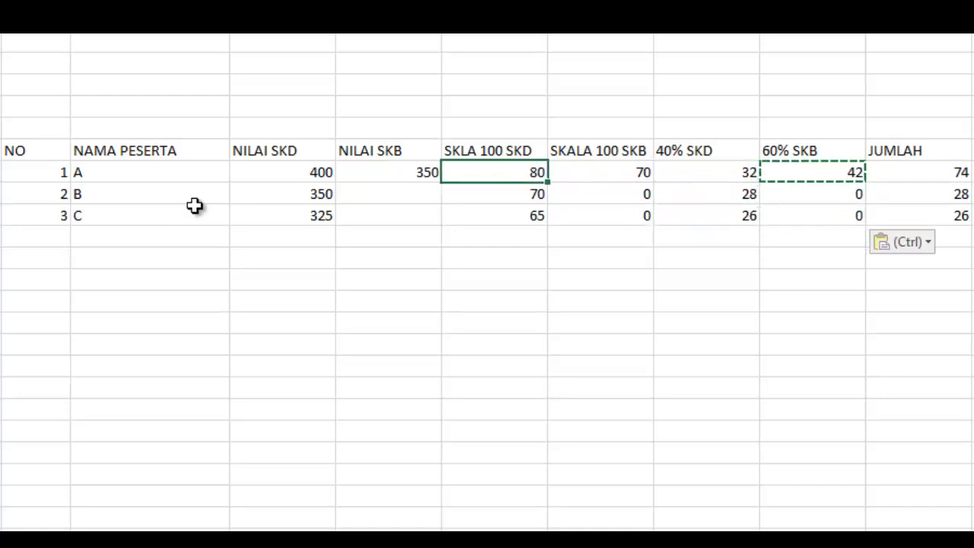
pyautogui.press('Left')
pyautogui.press('Left')
pyautogui.press('Left')
pyautogui.press('Left')
pyautogui.press('Up')
pyautogui.hotkey('shift', 'Down')
pyautogui.hotkey('shift', 'Down')
pyautogui.hotkey('shift', 'Right')
pyautogui.hotkey('shift', 'Right')
pyautogui.hotkey('shift', 'Right')
pyautogui.hotkey('shift', 'Right')
pyautogui.hotkey('shift', 'Right')
pyautogui.hotkey('shift', 'Right')
pyautogui.hotkey('shift', 'Right')
pyautogui.hotkey('shift', 'Right')
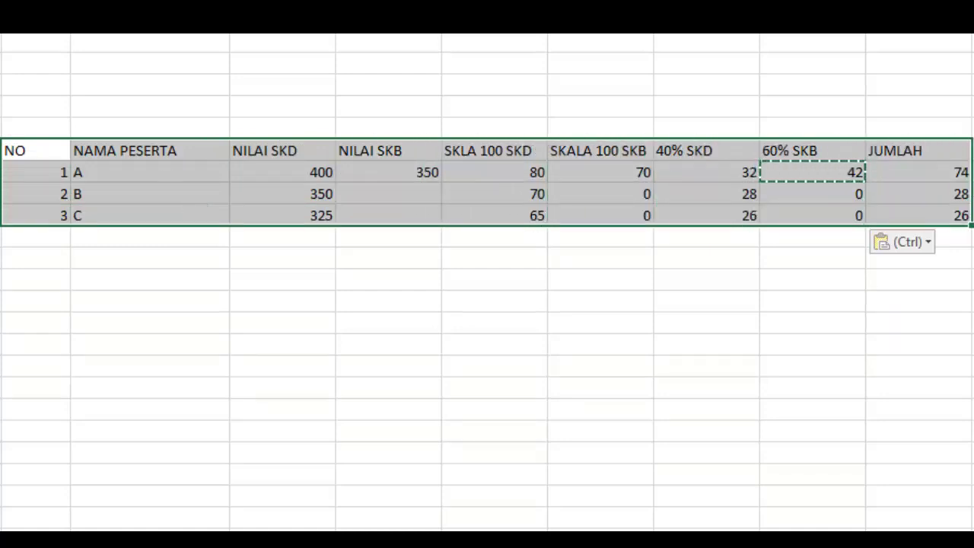
pyautogui.click(150, 97)
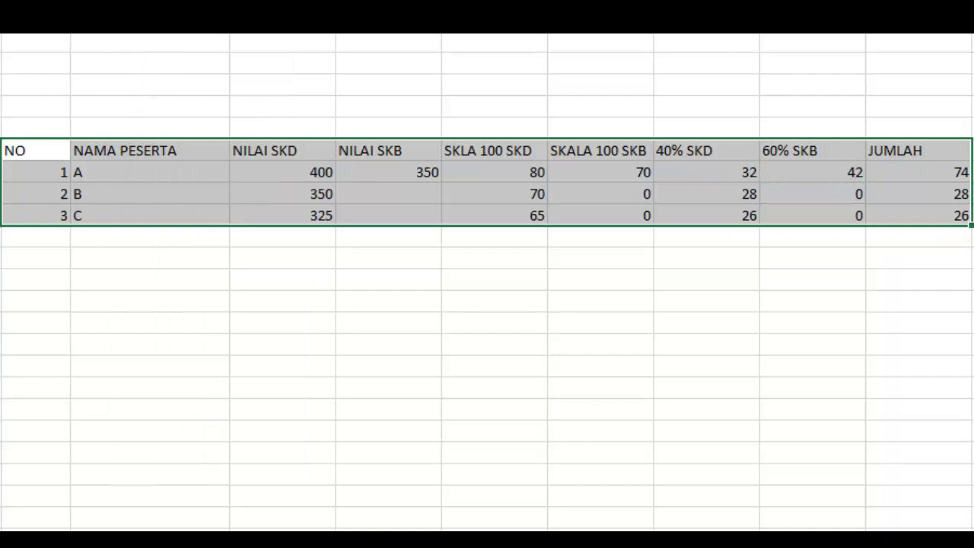
pyautogui.click(179, 115)
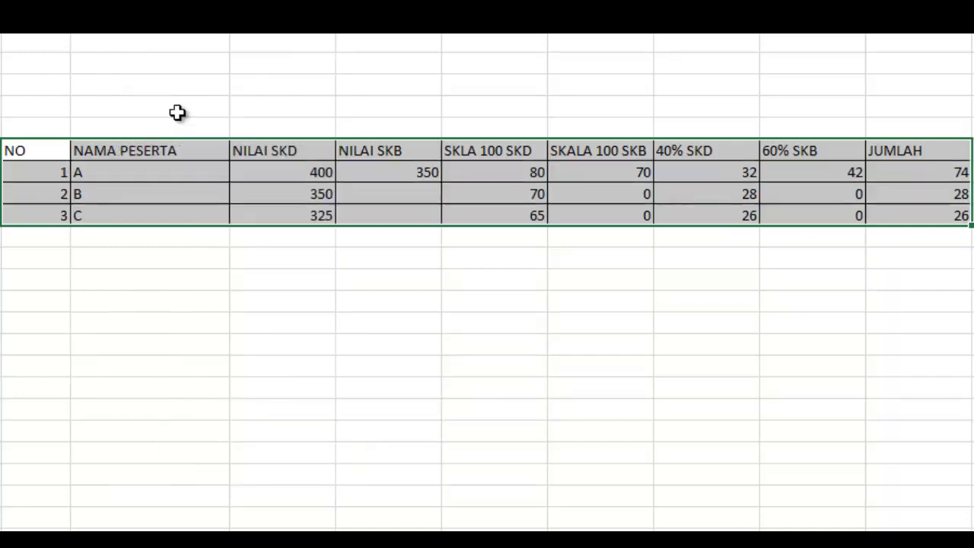
pyautogui.click(121, 240)
# Step: Center the header row from NO to JUMLAH horizontally
pyautogui.moveTo(33, 152); pyautogui.dragTo(873, 149)
pyautogui.hotkey('alt', 'h')
pyautogui.press('a')
pyautogui.press('c')
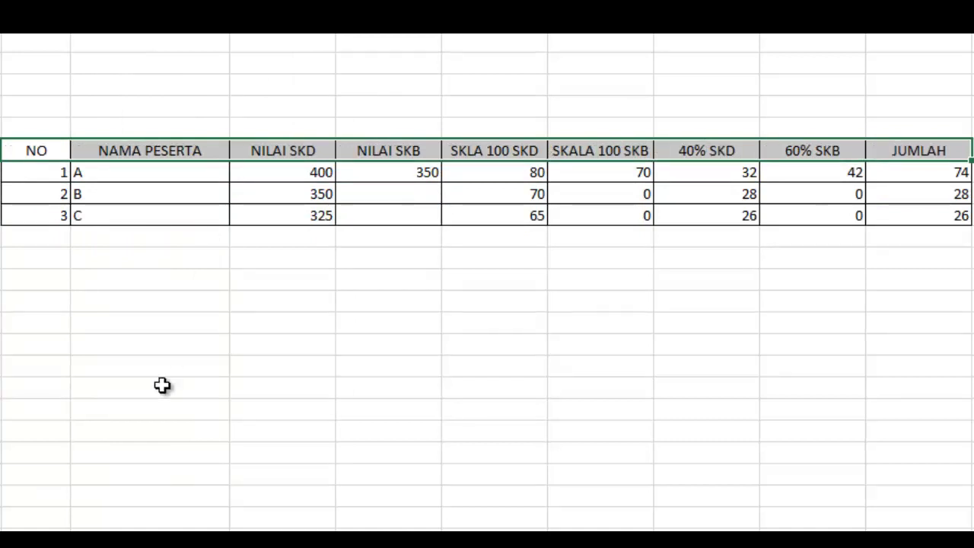
pyautogui.click(145, 343)
# Step: Narrow the NO column and center its contents horizontally
pyautogui.moveTo(70, 31); pyautogui.dragTo(47, 33)
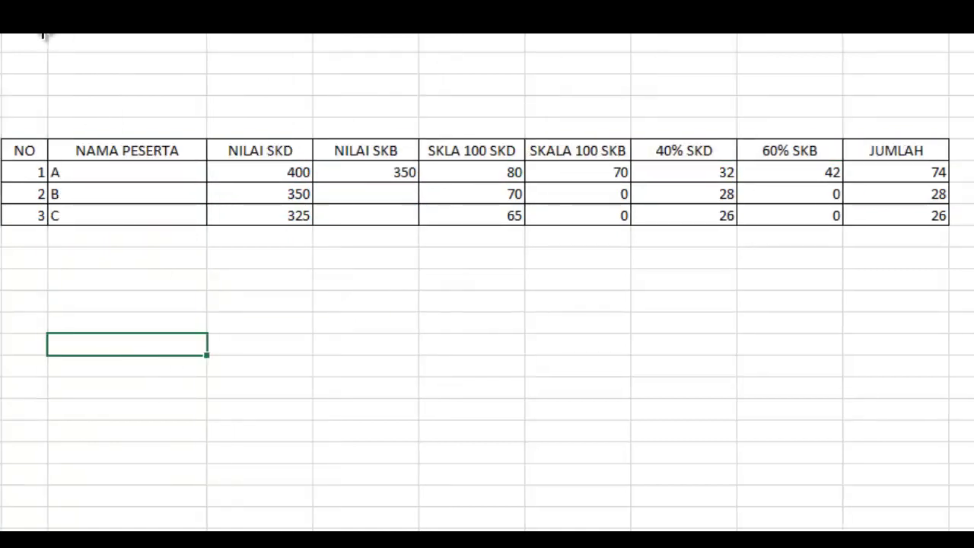
pyautogui.click(24, 34)
pyautogui.hotkey('alt', 'h')
pyautogui.press('a')
pyautogui.press('c')
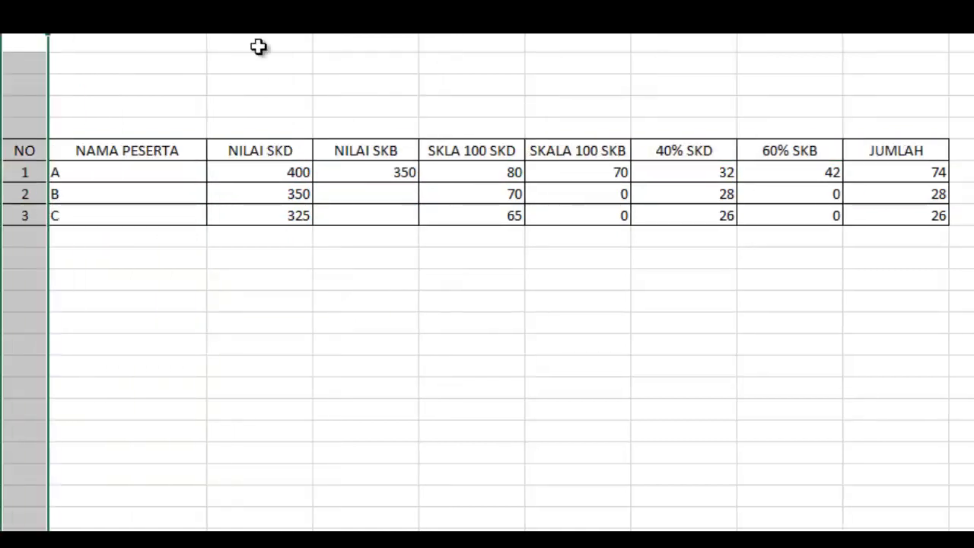
pyautogui.click(144, 197)
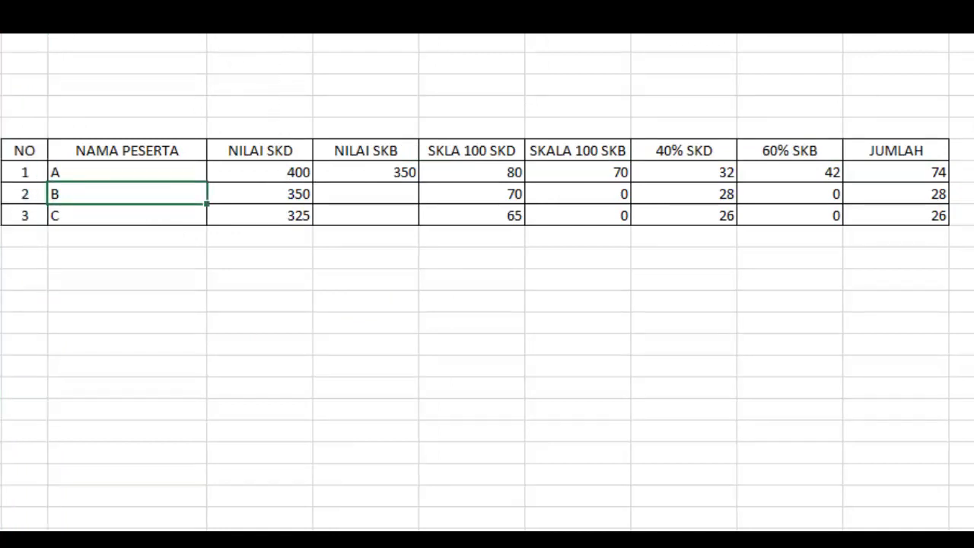
# Step: Center the contents of the columns from NILAI SKD to JUMLAH horizontally
pyautogui.moveTo(259, 34); pyautogui.dragTo(823, 35)
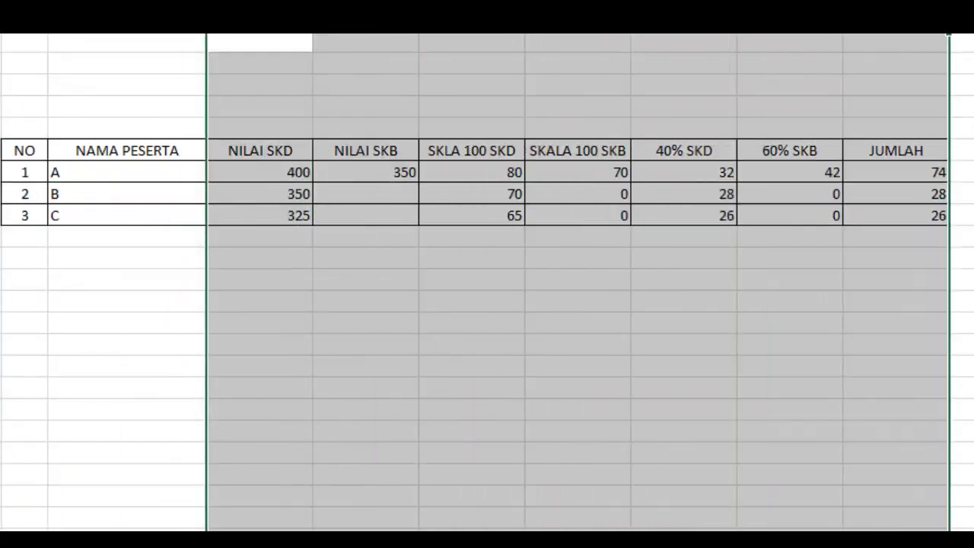
pyautogui.hotkey('alt', 'h')
pyautogui.press('a')
pyautogui.press('c')
pyautogui.click(413, 298)
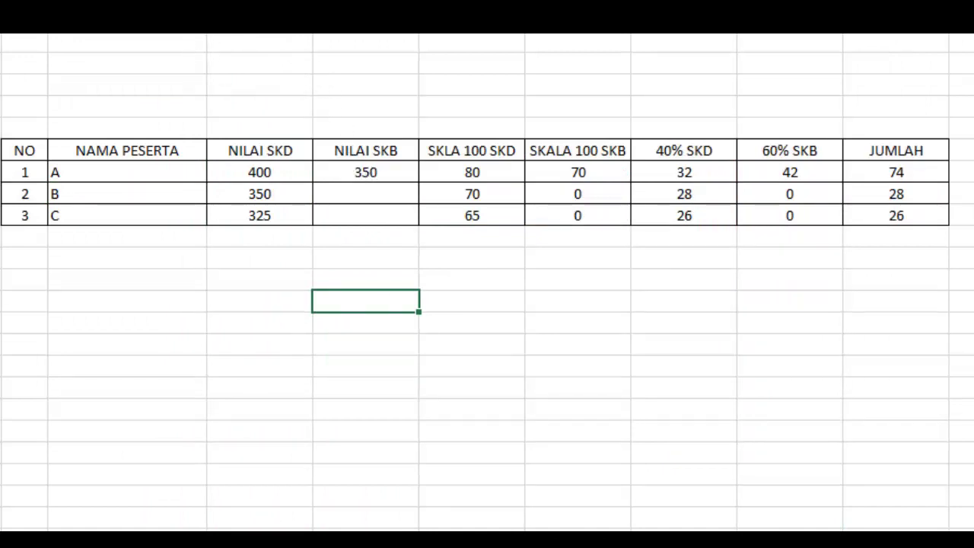
# Step: Narrow the columns from NILAI SKD to 60% SKB, and slightly widen the SKLA 100 SKD column
pyautogui.moveTo(259, 38); pyautogui.dragTo(703, 36)
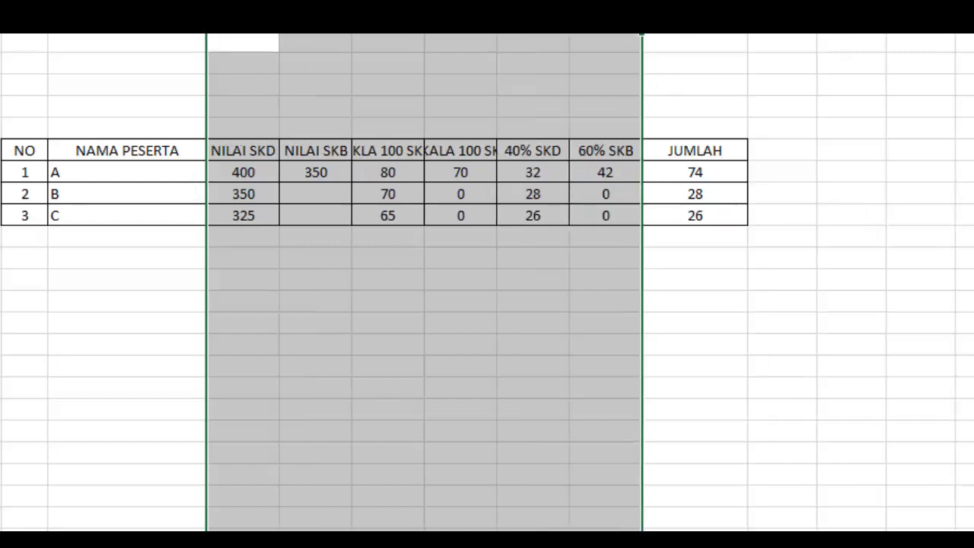
pyautogui.click(459, 173)
pyautogui.click(472, 149)
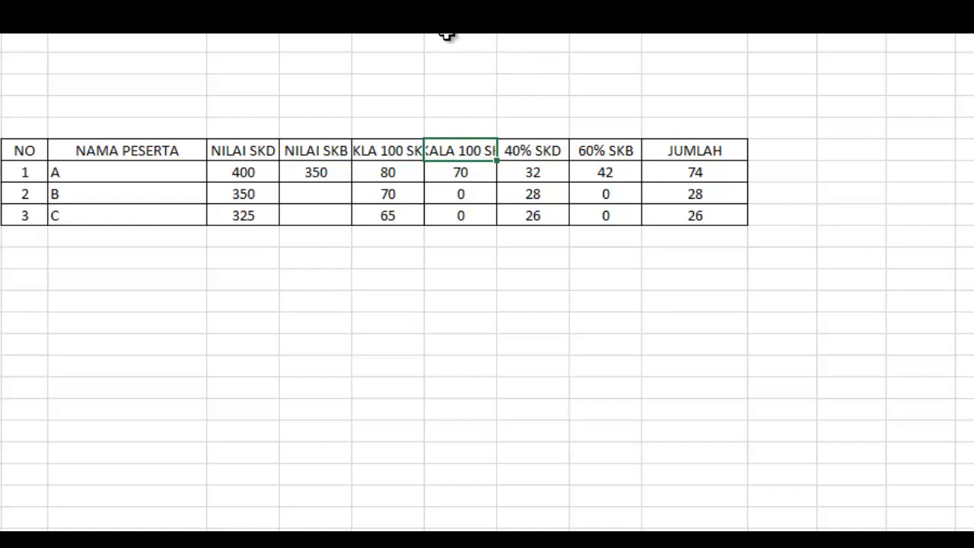
pyautogui.moveTo(424, 30); pyautogui.dragTo(441, 33)
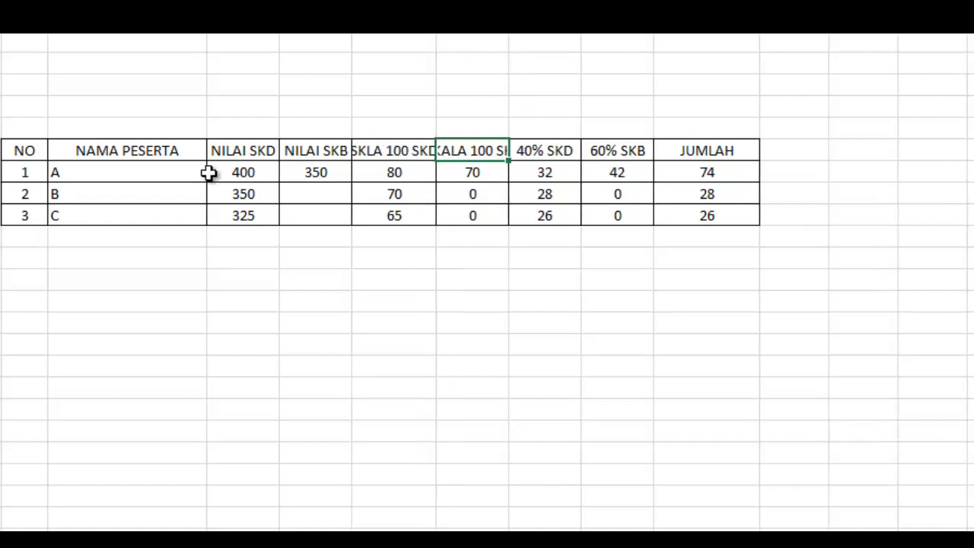
# Step: Apply all borders to the header row and the blank row above it, from NO to JUMLAH
pyautogui.moveTo(31, 151); pyautogui.dragTo(693, 150)
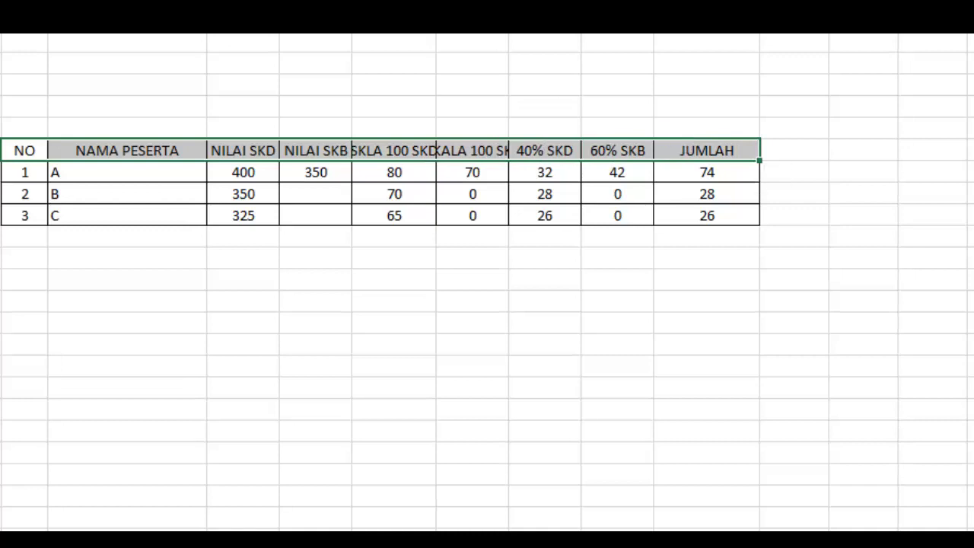
pyautogui.moveTo(35, 132); pyautogui.dragTo(697, 149)
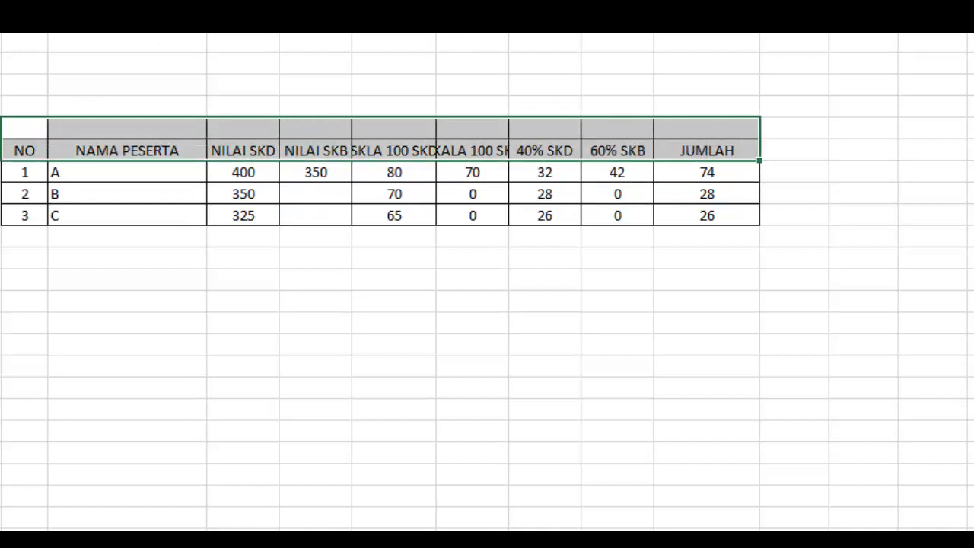
pyautogui.click(171, 31)
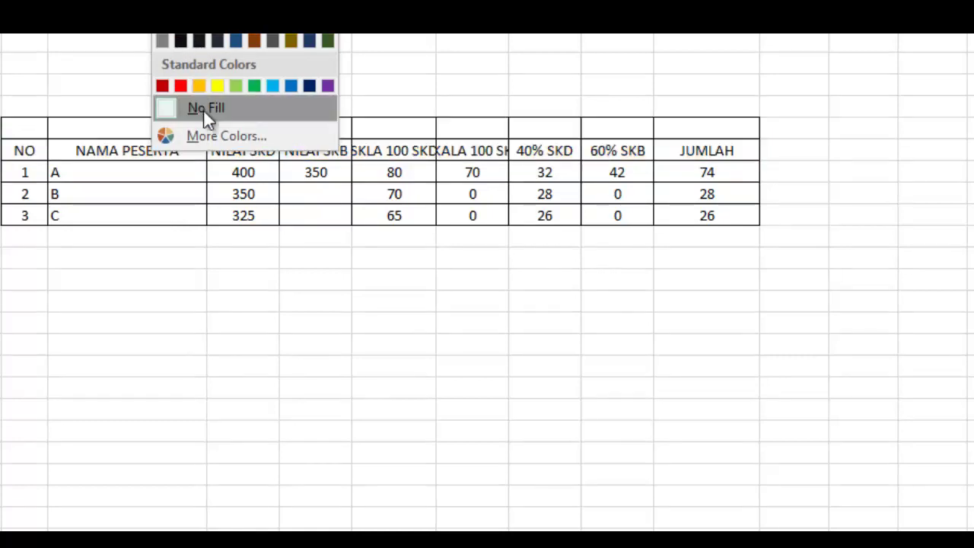
pyautogui.click(187, 287)
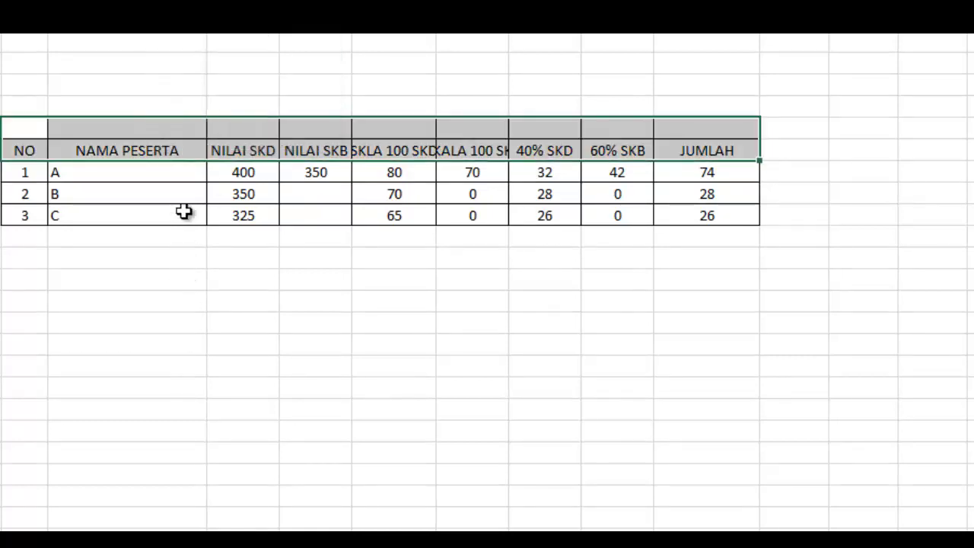
# Step: Merge the NO, NAMA PESERTA, NILAI SKD and NILAI SKB headers each with the blank cell above, middle-aligning NAMA PESERTA
pyautogui.click(40, 140)
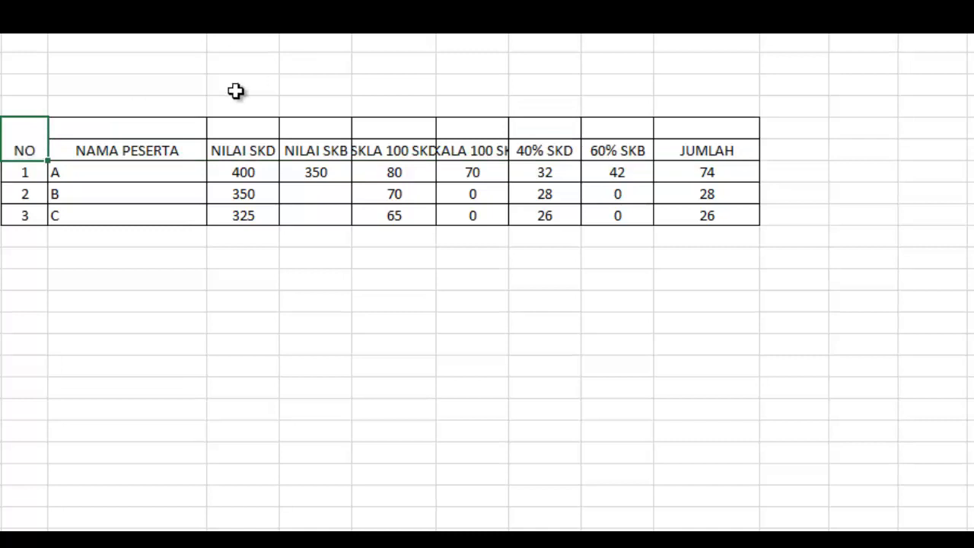
pyautogui.click(171, 136)
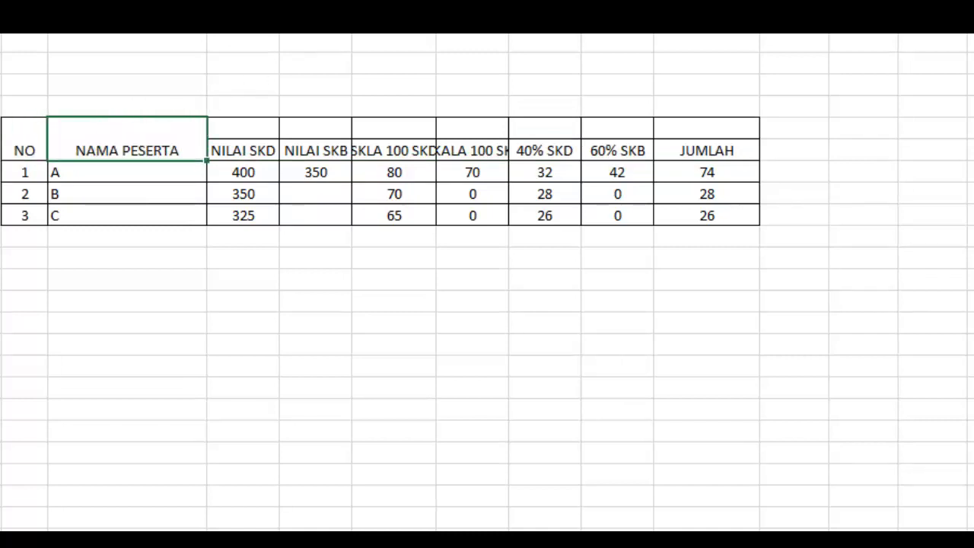
pyautogui.click(246, 152)
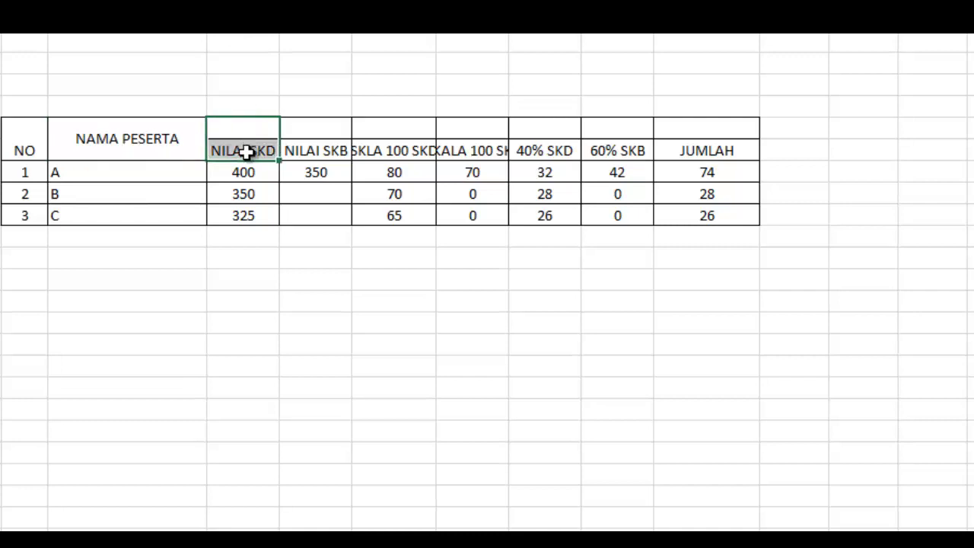
pyautogui.click(321, 137)
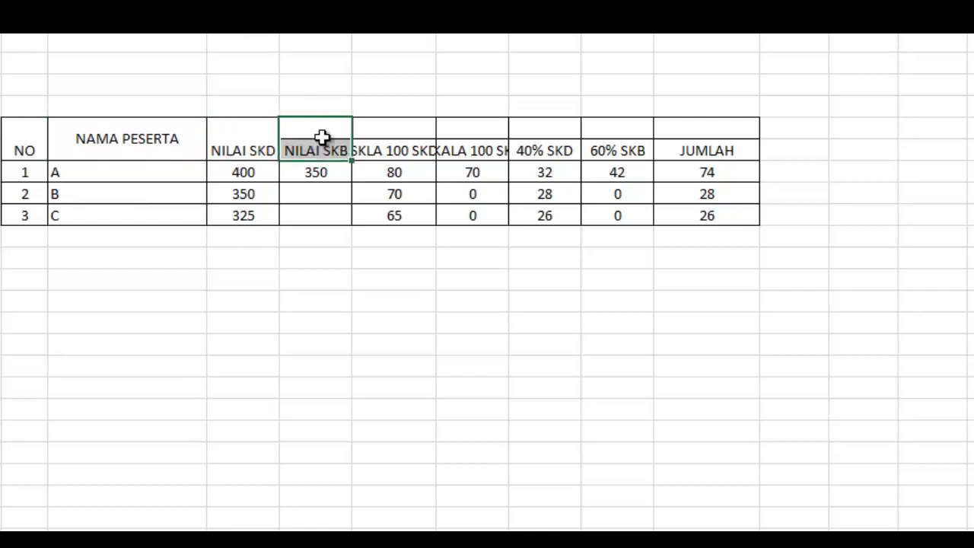
# Step: Merge the SKLA 100 SKD header with the blank cell above it and wrap its text
pyautogui.click(389, 133)
pyautogui.hotkey('alt', 'h')
pyautogui.press('w')
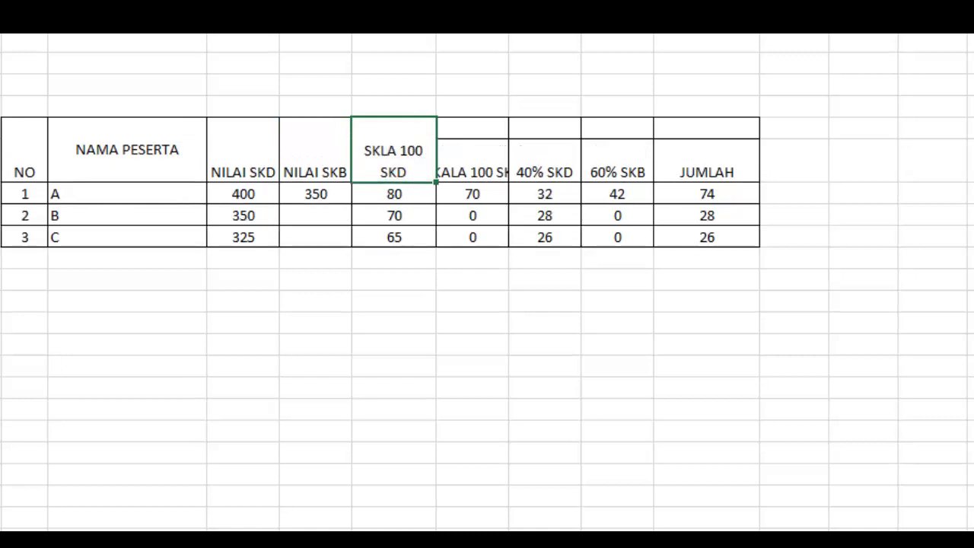
# Step: Merge the SKALA 100 SKB and 40% SKD headers each with the blank cell above and middle-align them vertically
pyautogui.click(477, 141)
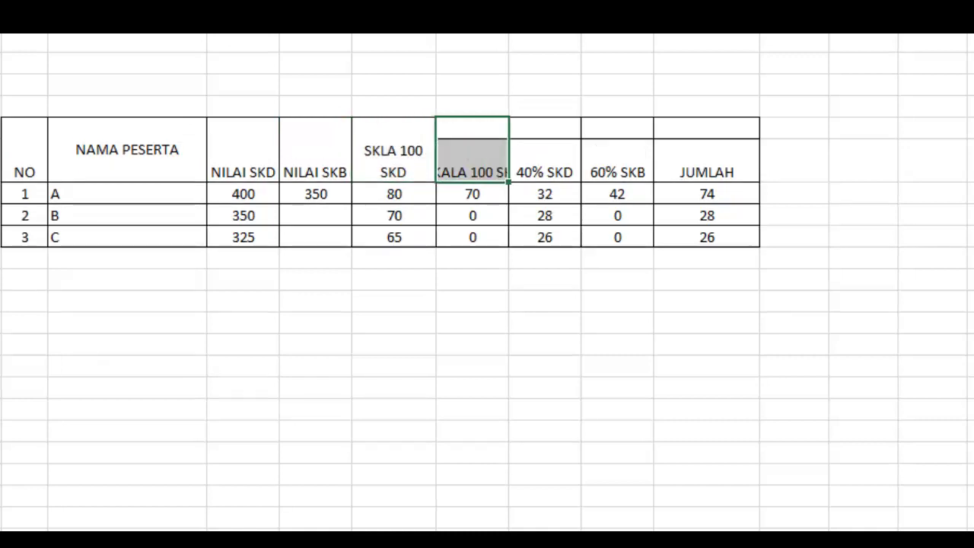
pyautogui.hotkey('alt', 'h')
pyautogui.press('w')
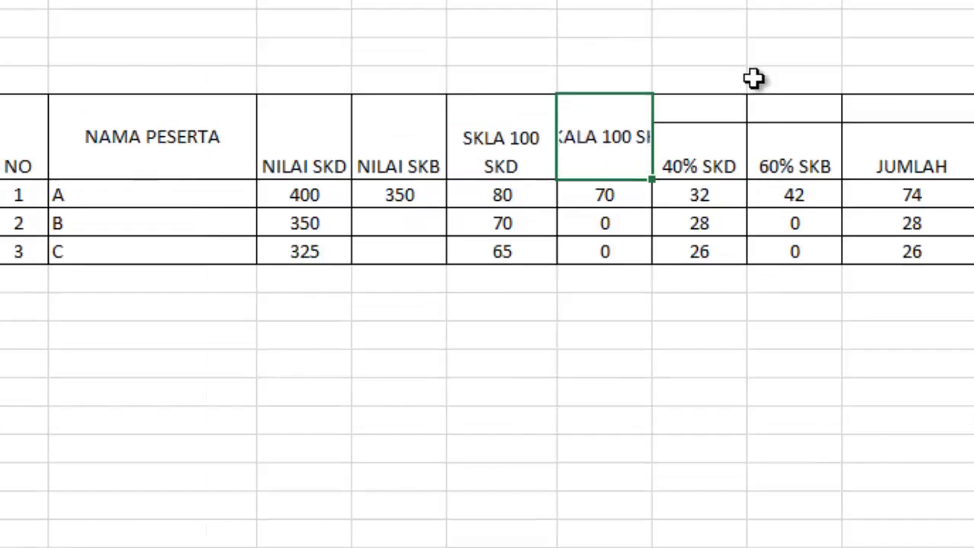
pyautogui.click(709, 156)
pyautogui.hotkey('alt', 'h')
pyautogui.press('w')
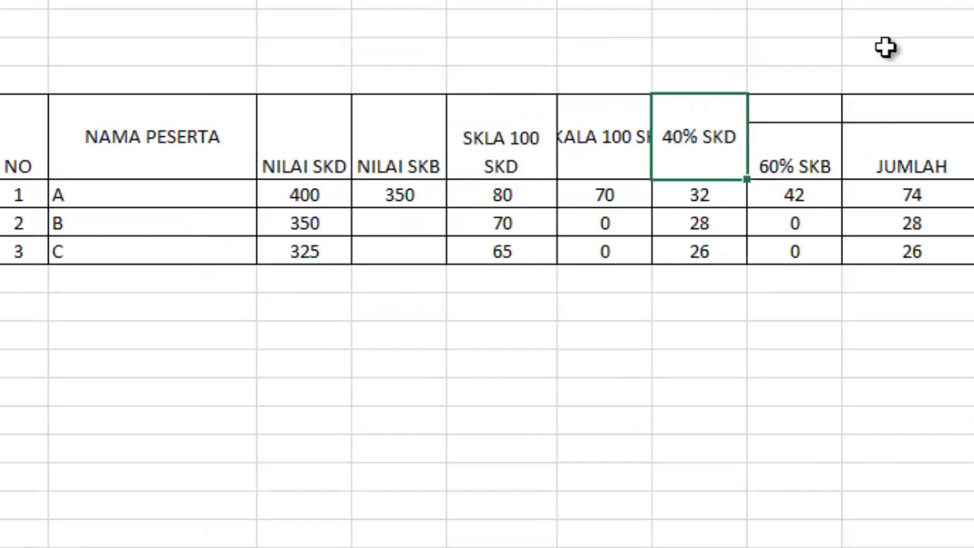
# Step: Merge the 60% SKB header with the blank cell above it and middle-align it vertically
pyautogui.moveTo(802, 111); pyautogui.dragTo(792, 158)
pyautogui.hotkey('alt', 'h')
pyautogui.press('m')
pyautogui.press('c')
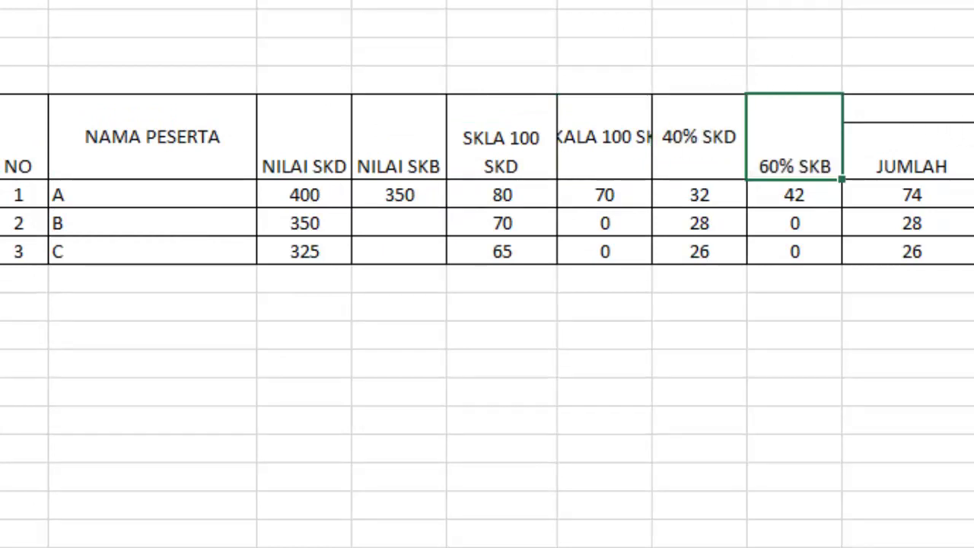
pyautogui.hotkey('alt', 'h')
pyautogui.press('a')
pyautogui.press('m')
# Step: Merge the JUMLAH header with the blank cell above it and middle-align it vertically
pyautogui.moveTo(968, 121); pyautogui.dragTo(941, 157)
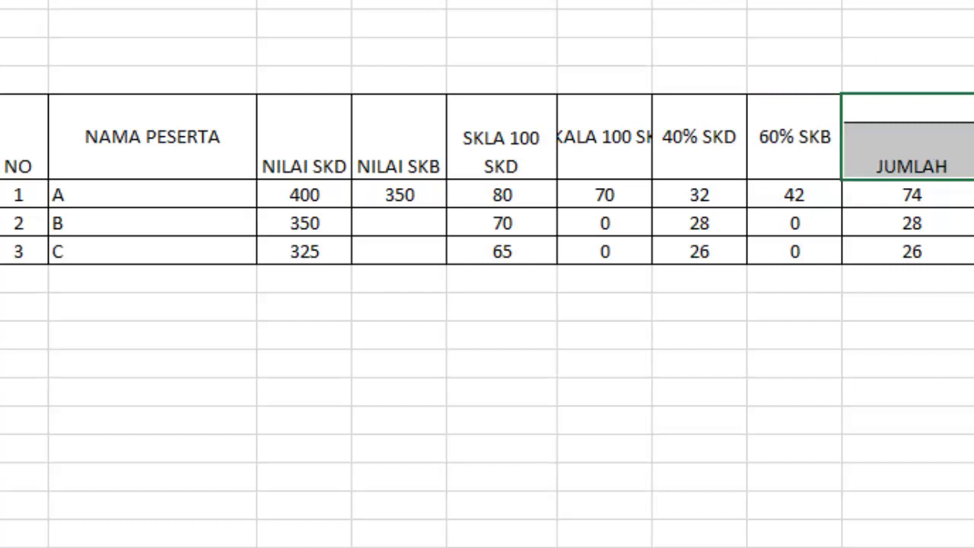
pyautogui.hotkey('alt', 'h')
pyautogui.press('m')
pyautogui.press('c')
pyautogui.hotkey('alt', 'h')
pyautogui.press('a')
pyautogui.press('m')
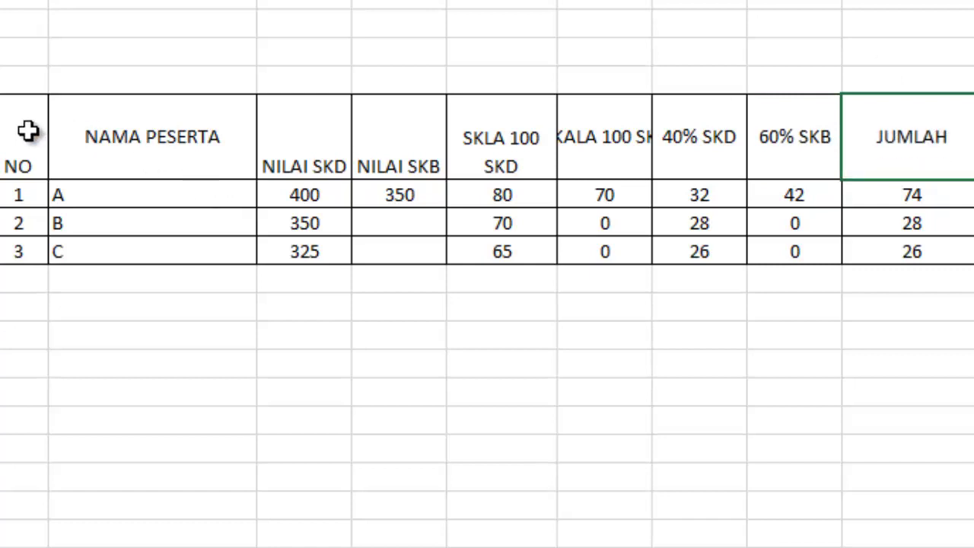
# Step: Middle-align the whole header row from NO to JUMLAH and fill it with the standard light blue color
pyautogui.moveTo(24, 130); pyautogui.dragTo(973, 144)
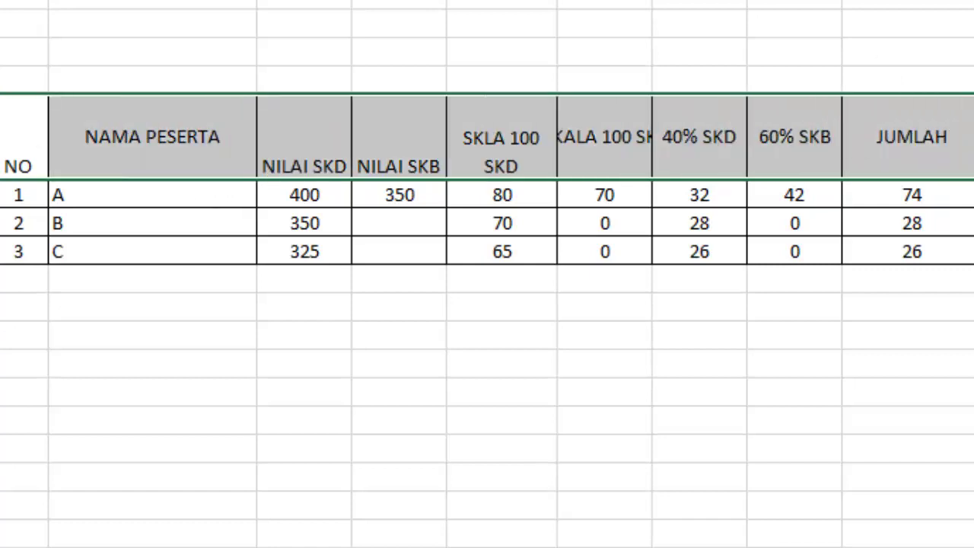
pyautogui.click(191, 0)
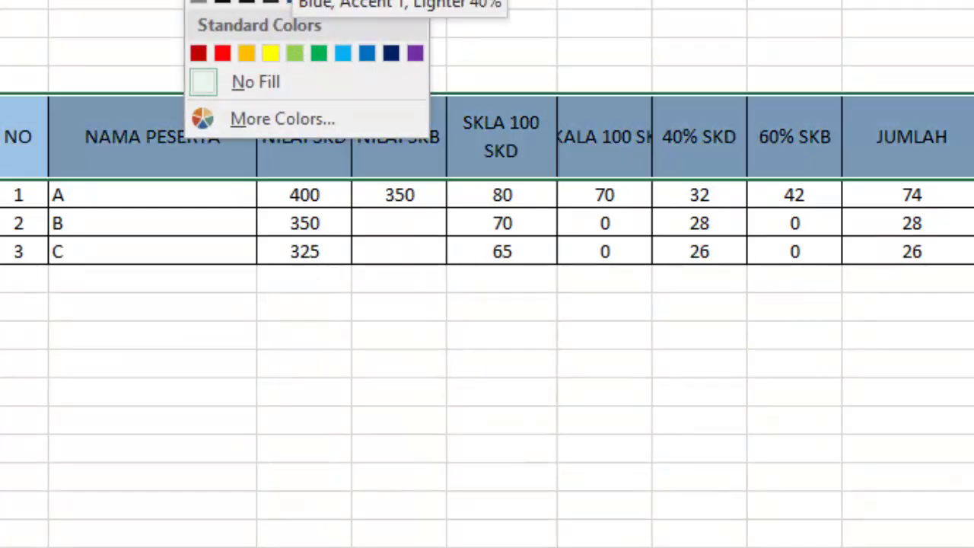
pyautogui.click(341, 53)
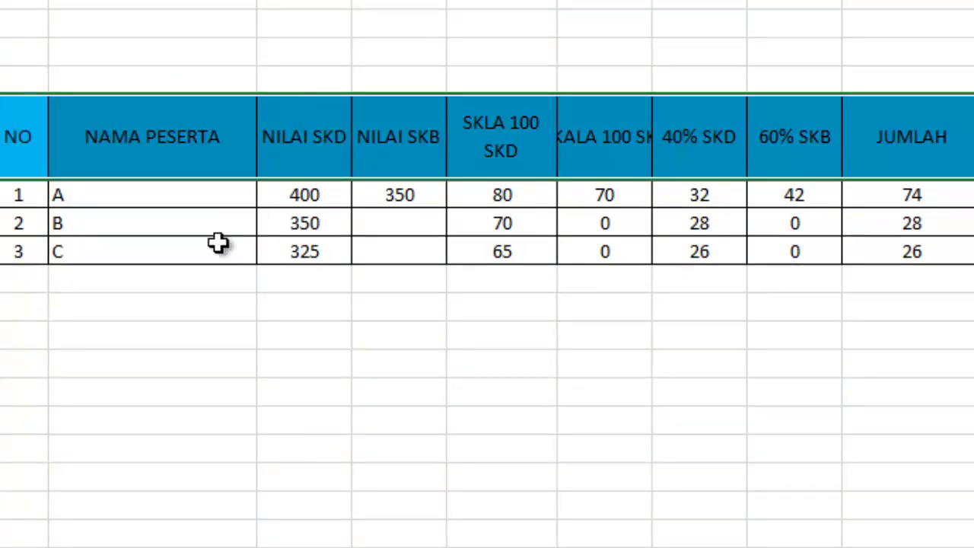
# Step: Insert a row between the headers and participant A, and reduce its height to a thin strip
pyautogui.click(18, 195)
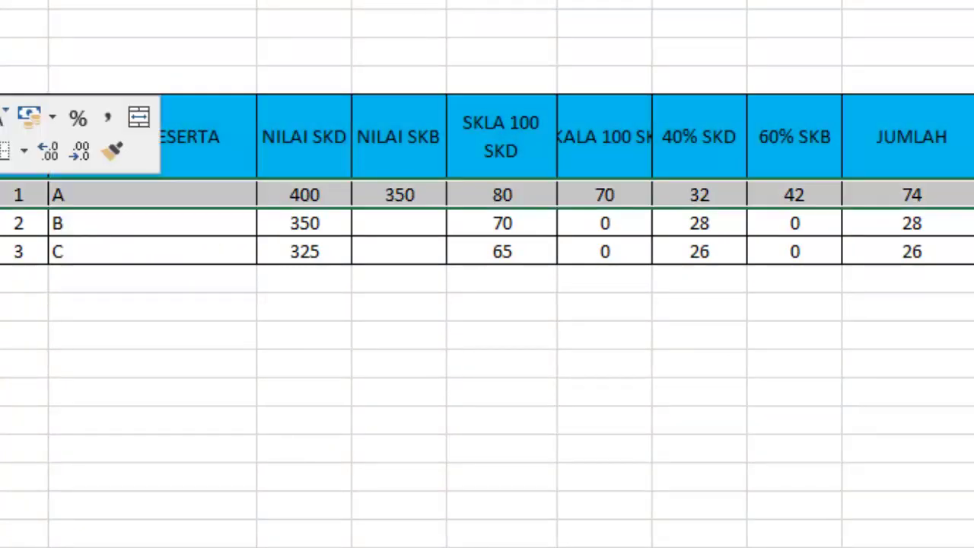
pyautogui.hotkey('ctrl', 'shift', '+')
pyautogui.click(169, 337)
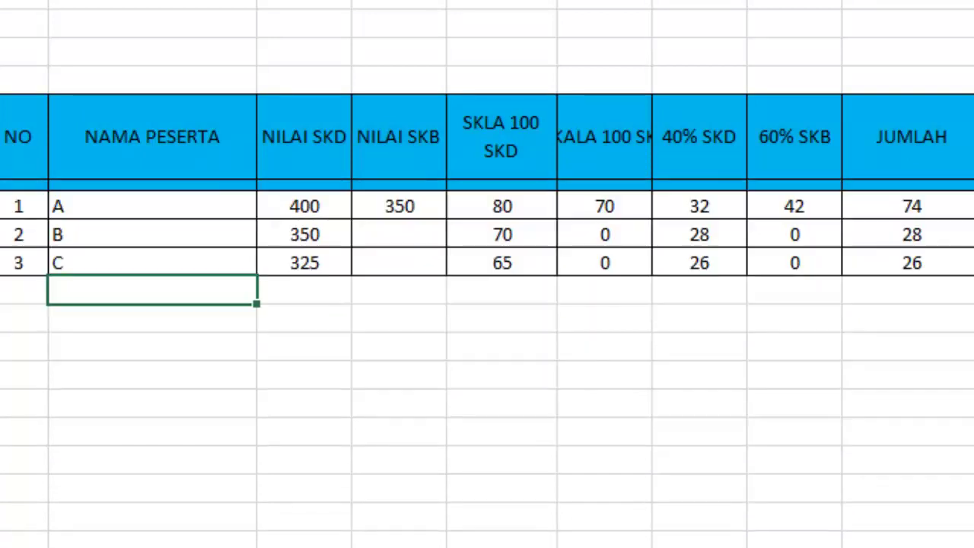
# Step: Fill the thin separator row below the headers with gray from NO to JUMLAH
pyautogui.click(3, 184)
pyautogui.hotkey('shift', 'Right')
pyautogui.hotkey('shift', 'Right')
pyautogui.hotkey('shift', 'Right')
pyautogui.hotkey('shift', 'Right')
pyautogui.hotkey('shift', 'Right')
pyautogui.hotkey('shift', 'Right')
pyautogui.hotkey('shift', 'Right')
pyautogui.hotkey('shift', 'Right')
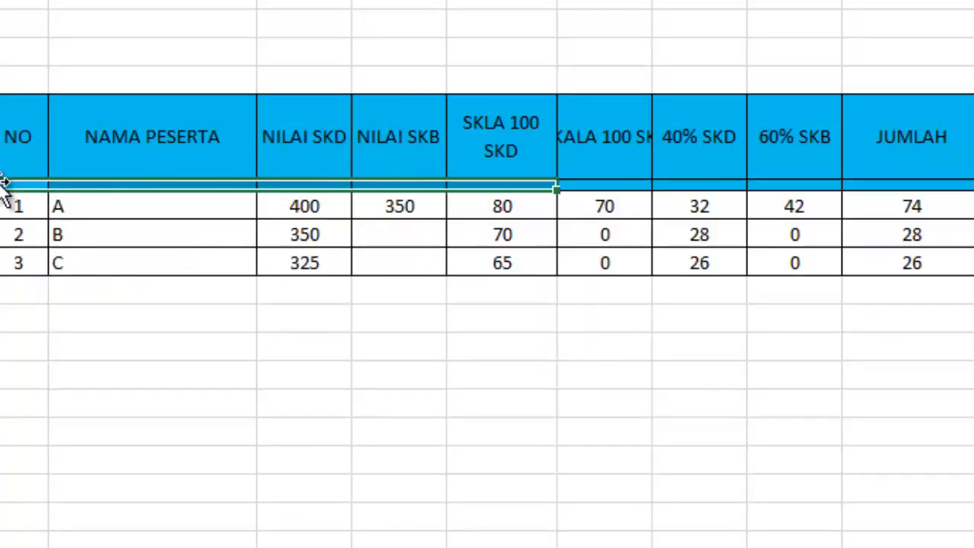
pyautogui.hotkey('shift', 'Right')
pyautogui.hotkey('shift', 'Right')
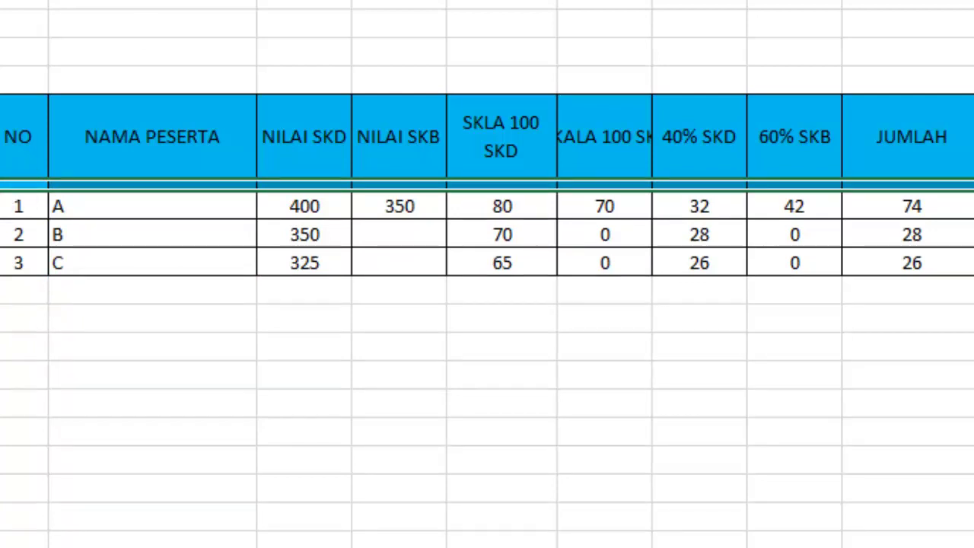
pyautogui.click(207, 4)
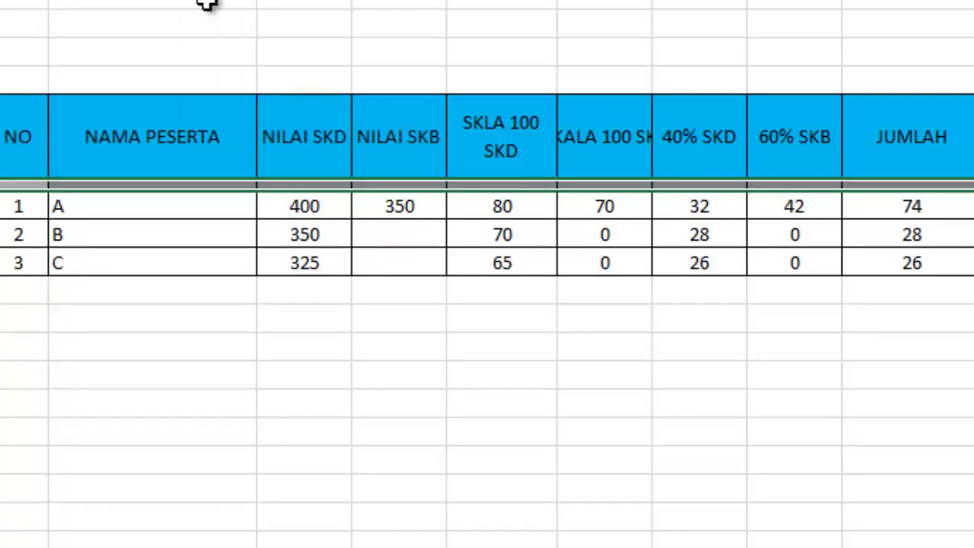
pyautogui.moveTo(895, 205); pyautogui.dragTo(909, 258)
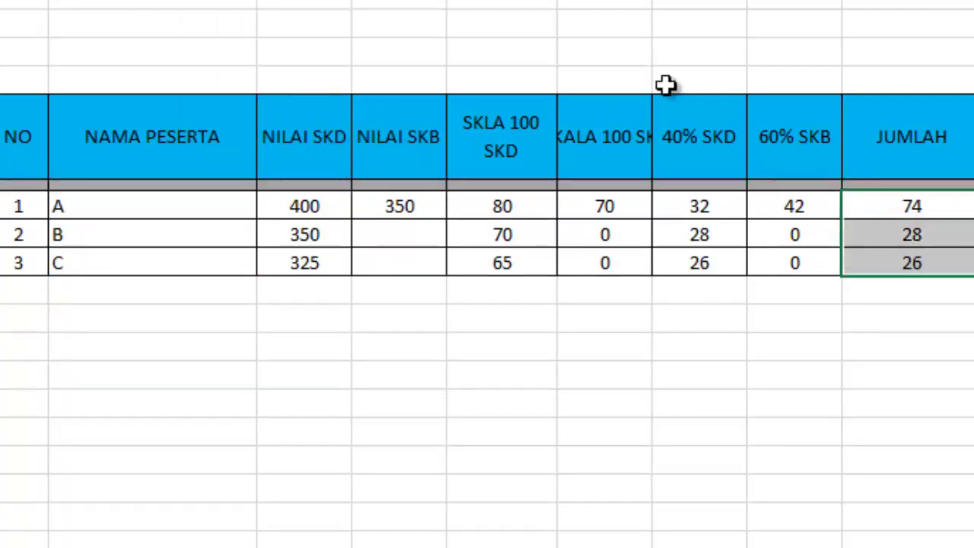
pyautogui.click(202, 0)
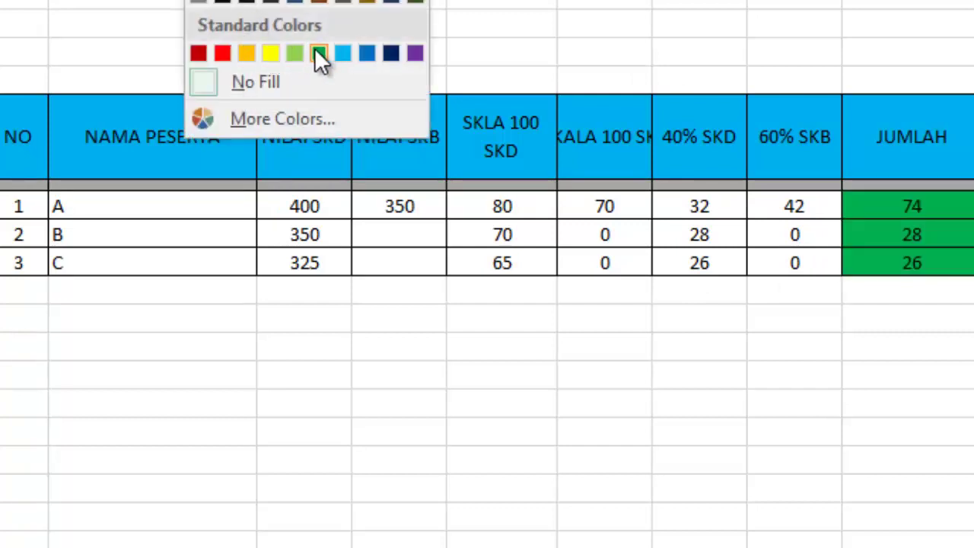
pyautogui.press('Escape')
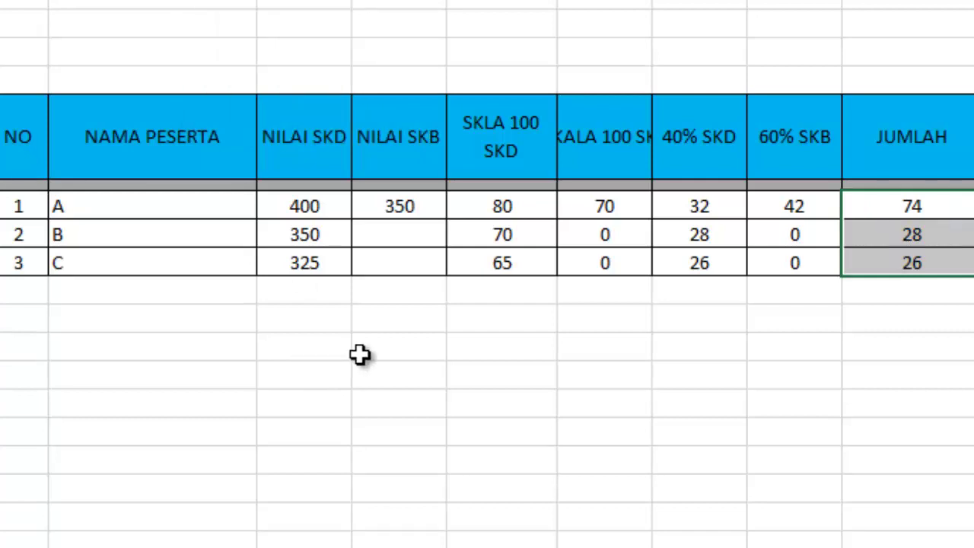
pyautogui.click(360, 354)
pyautogui.click(170, 287)
pyautogui.click(290, 256)
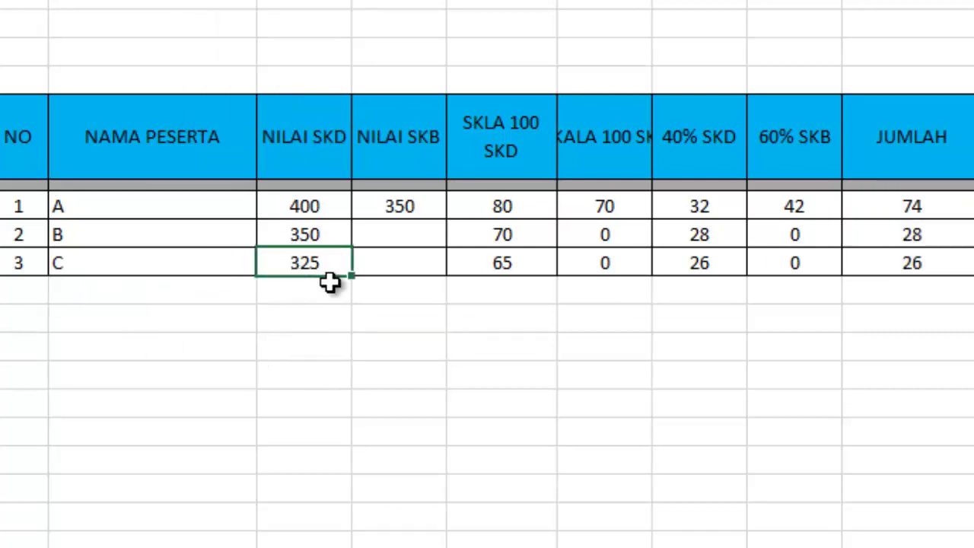
pyautogui.press('Up')
pyautogui.press('Up')
pyautogui.press('Left')
pyautogui.press('Right')
pyautogui.press('Right')
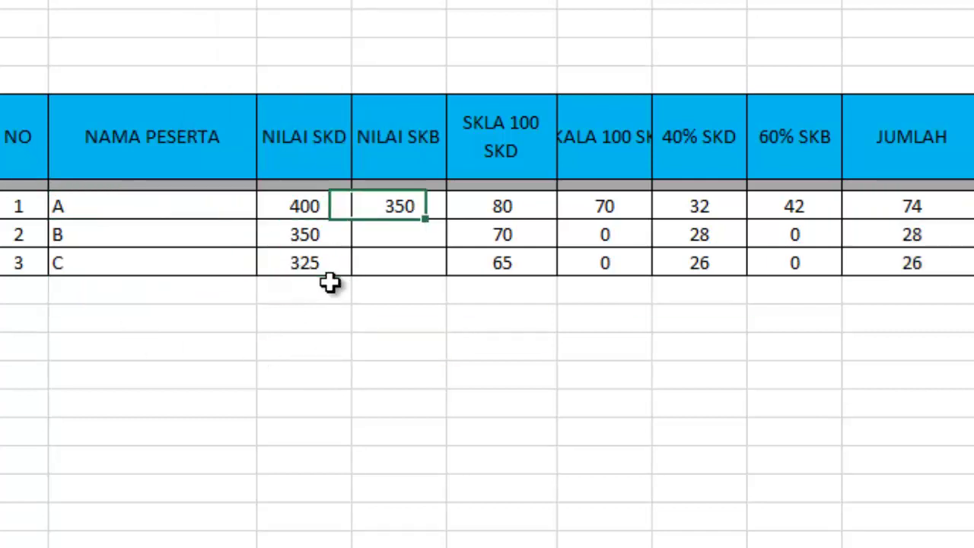
# Step: Enter 350 as participant B's NILAI SKB and check the calculated scores across the row through JUMLAH
pyautogui.press('Left')
pyautogui.press('Down')
pyautogui.press('Left')
pyautogui.press('Right')
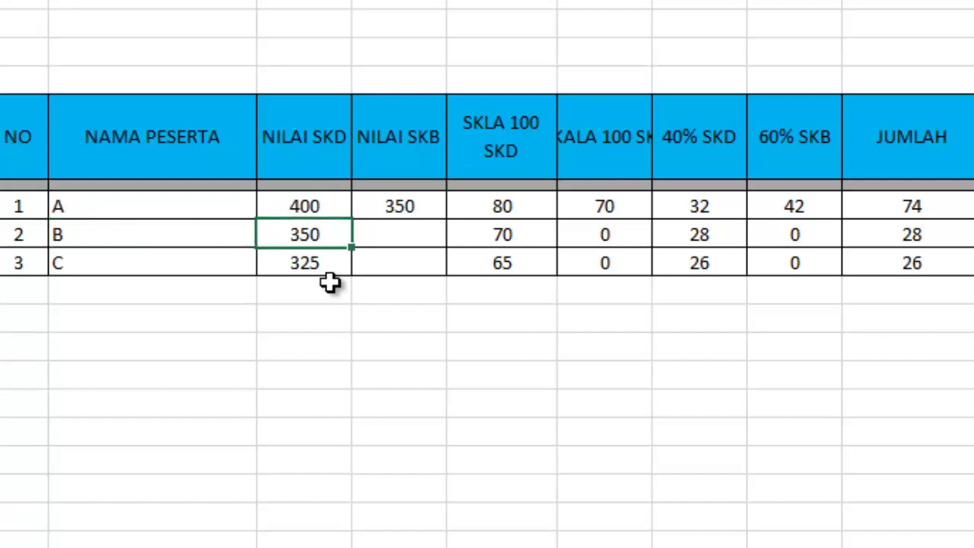
pyautogui.press('Right')
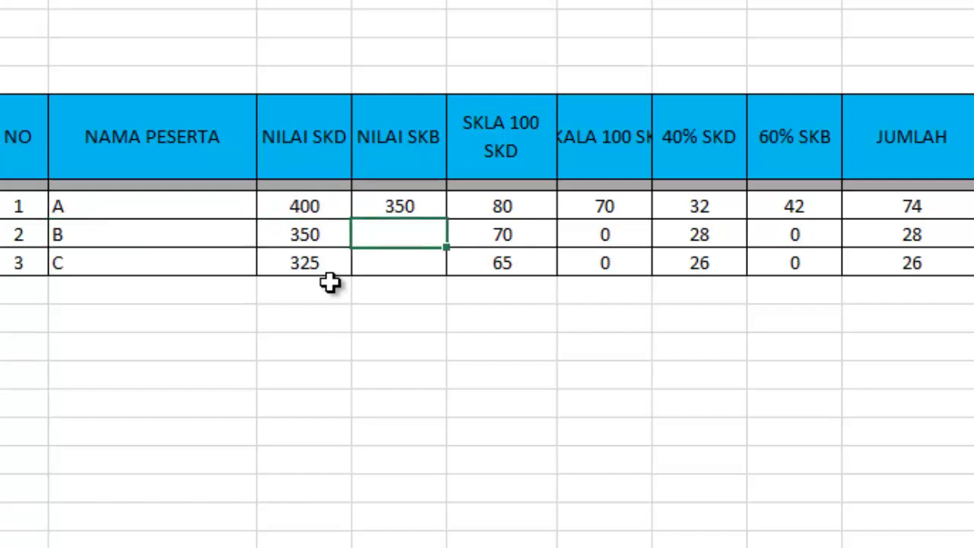
pyautogui.write('350')
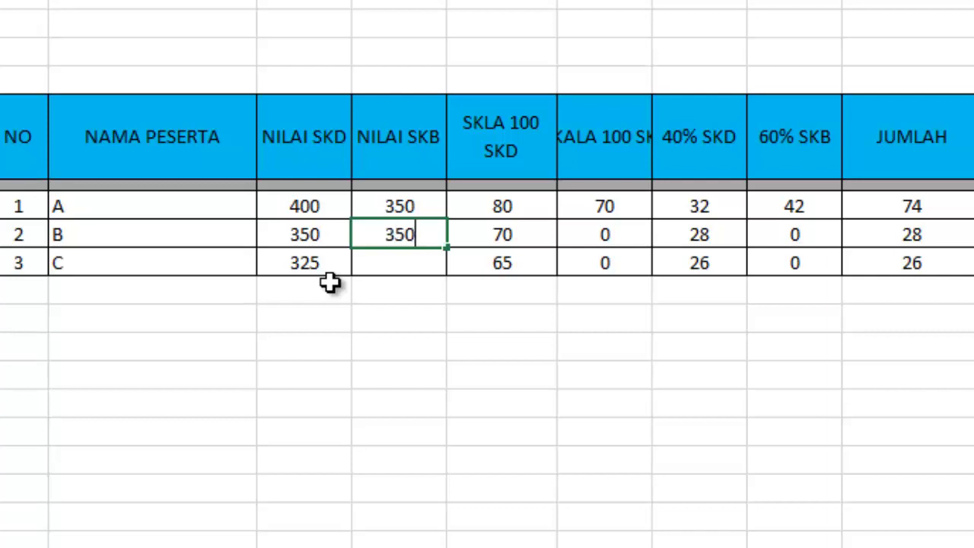
pyautogui.press('Return')
pyautogui.press('Up')
pyautogui.press('Right')
pyautogui.press('Right')
pyautogui.press('Right')
pyautogui.press('Right')
pyautogui.press('Right')
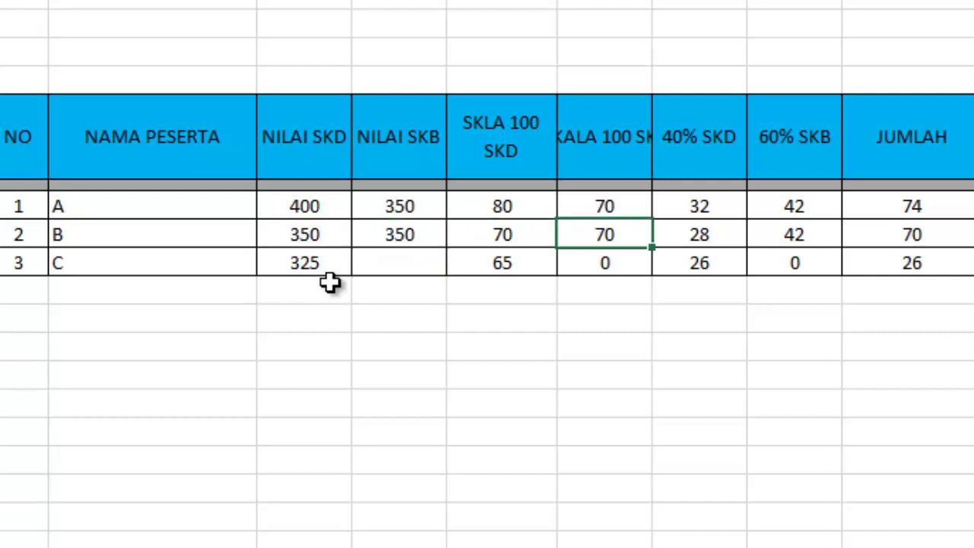
# Step: Try 370, 360 and 365 in turn as participant B's NILAI SKB to compare the resulting JUMLAH with participant A's
pyautogui.press('Left')
pyautogui.press('Left')
pyautogui.press('Left')
pyautogui.press('Left')
pyautogui.press('Left')
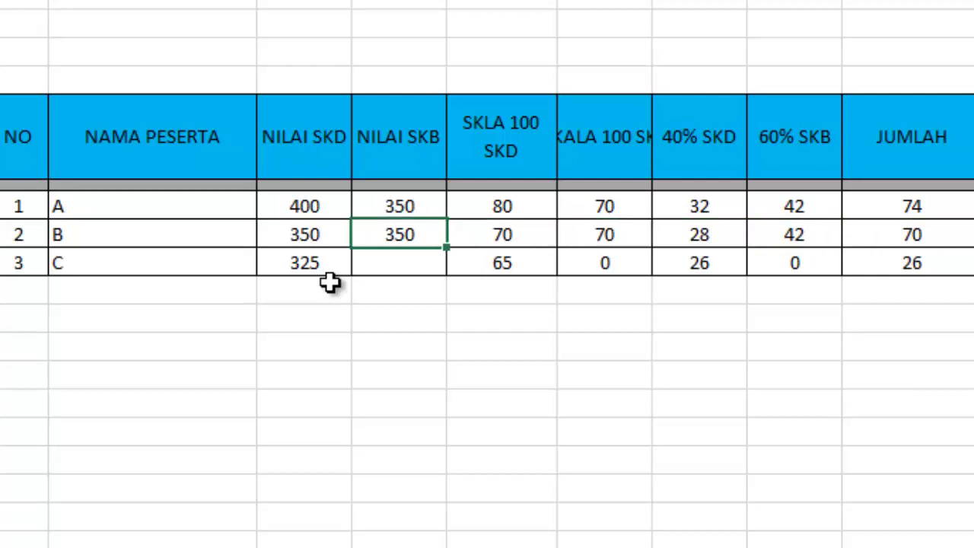
pyautogui.write('370')
pyautogui.press('Return')
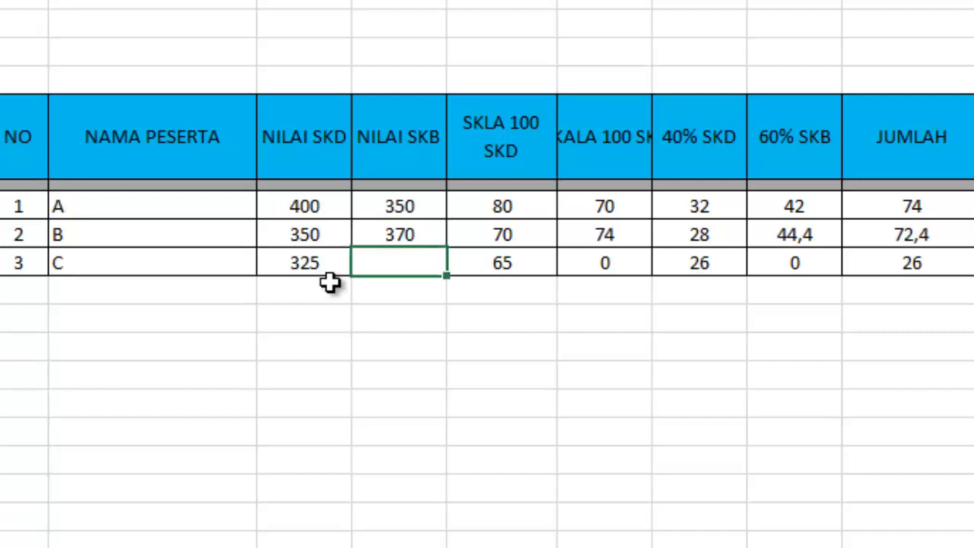
pyautogui.press('Up')
pyautogui.write('360')
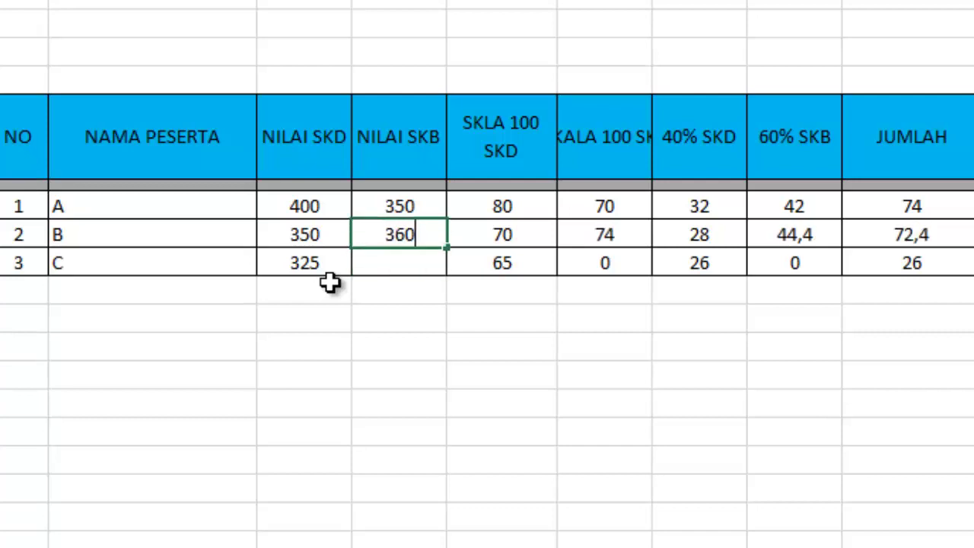
pyautogui.press('Return')
pyautogui.press('Up')
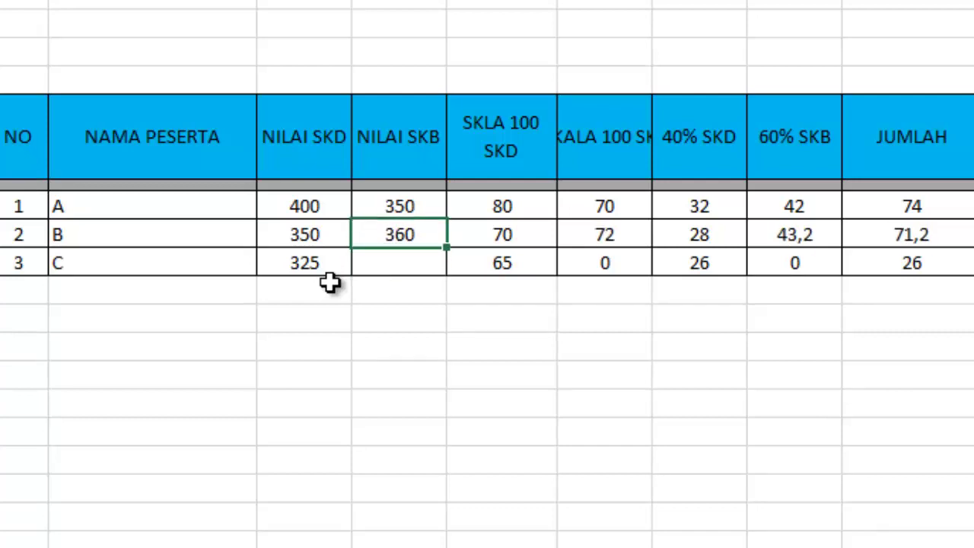
pyautogui.write('365')
pyautogui.press('Return')
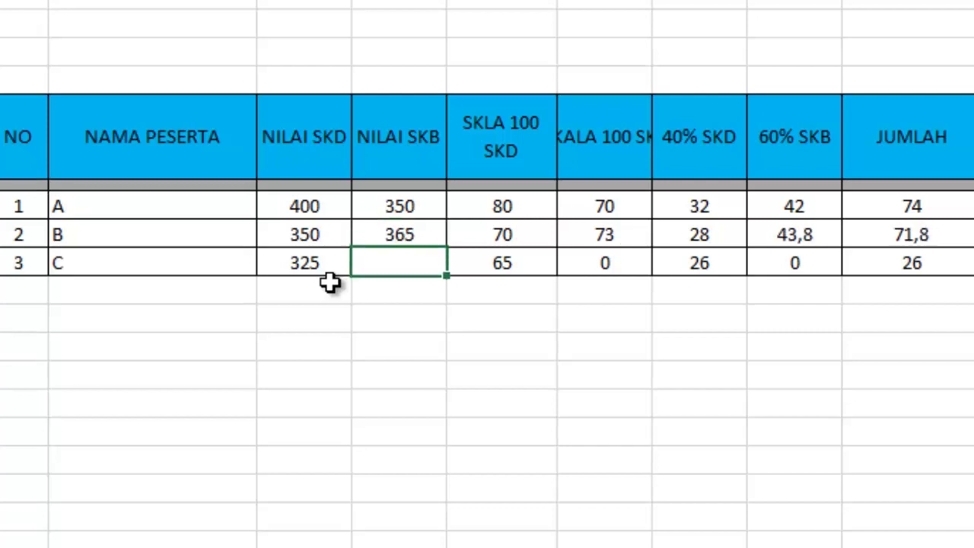
# Step: Try the higher NILAI SKB scores 370, 380 and 390 in turn for participant B
pyautogui.press('Up')
pyautogui.write('370')
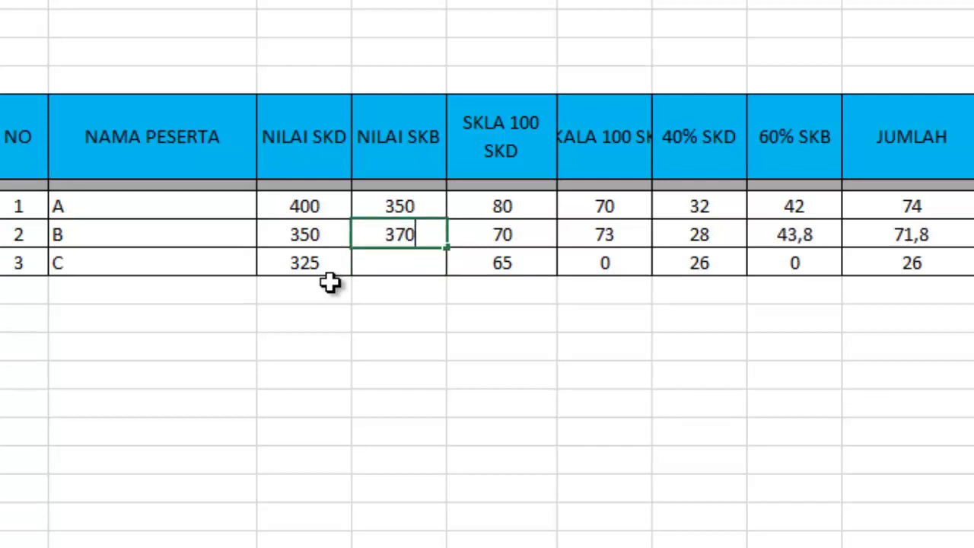
pyautogui.press('Return')
pyautogui.press('Up')
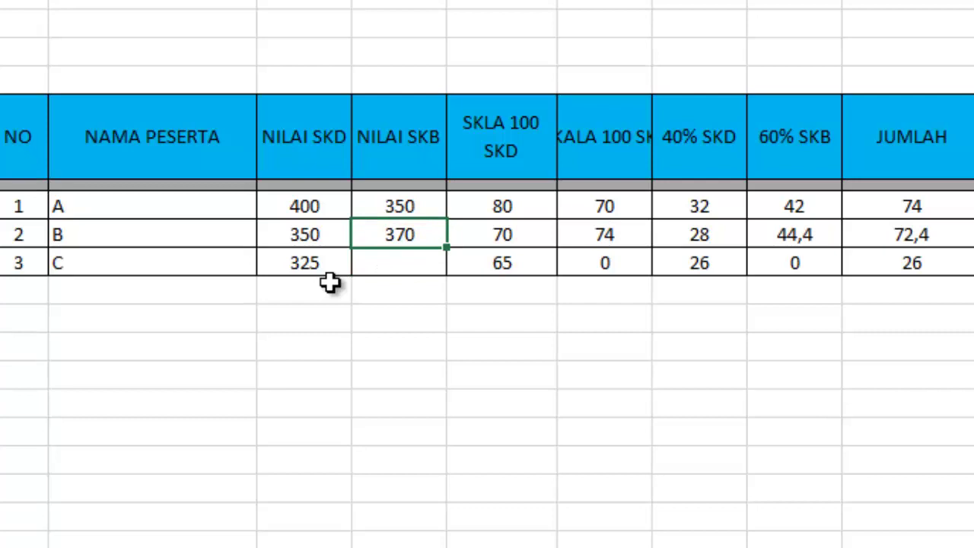
pyautogui.write('380')
pyautogui.press('Return')
pyautogui.press('Up')
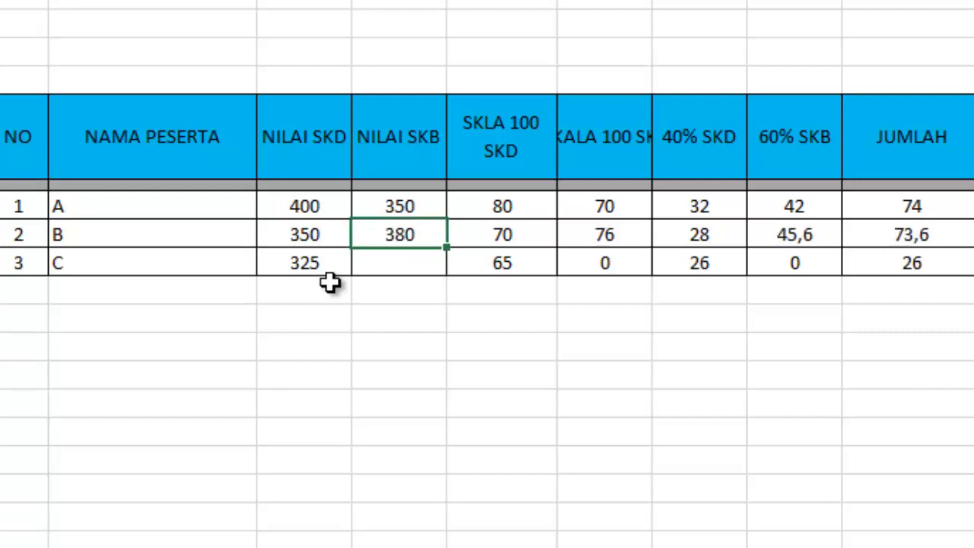
pyautogui.write('3')
pyautogui.press('Return')
# Step: Narrow down participant B's NILAI SKB by trying 385, 384 and 383 in turn
pyautogui.press('Up')
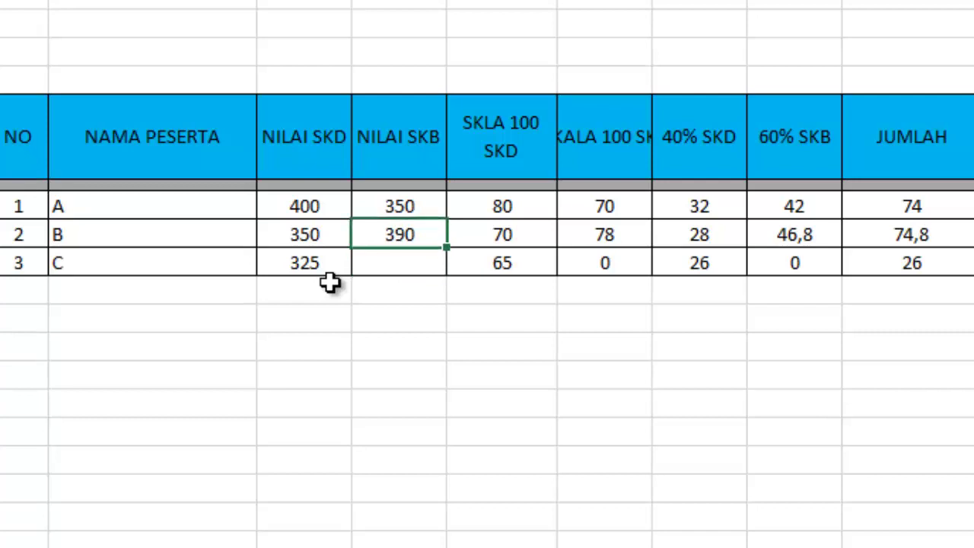
pyautogui.write('37')
pyautogui.press('BackSpace')
pyautogui.write('85')
pyautogui.press('Return')
pyautogui.press('Up')
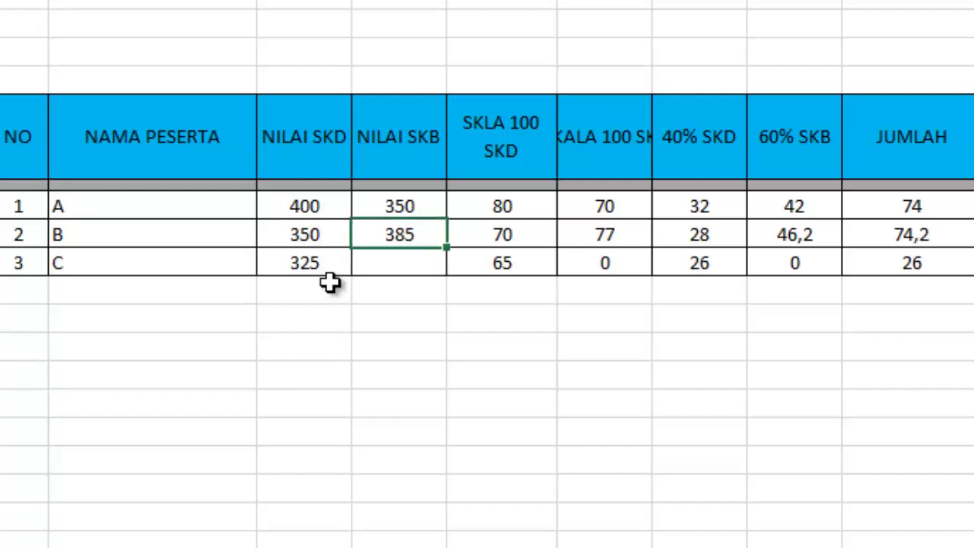
pyautogui.write('384')
pyautogui.press('Return')
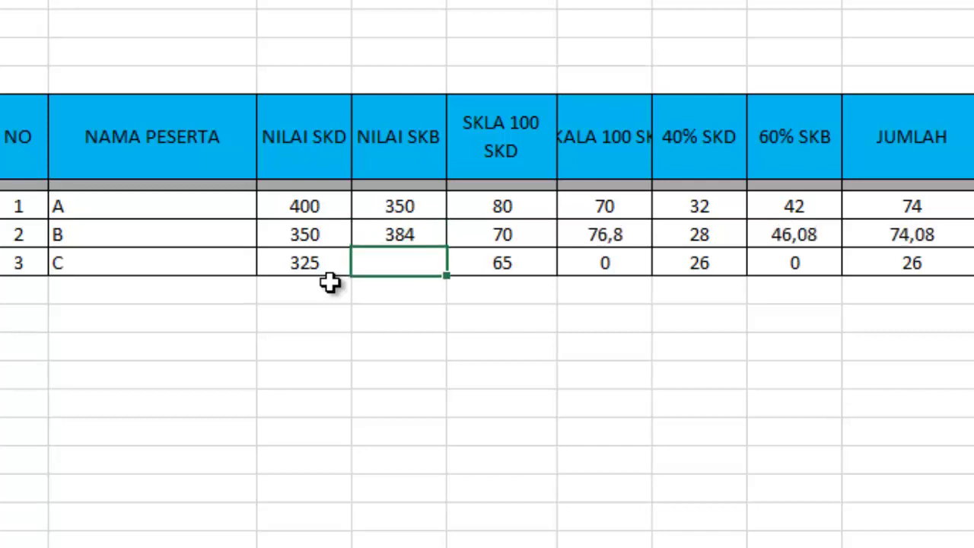
pyautogui.press('Up')
pyautogui.write('383')
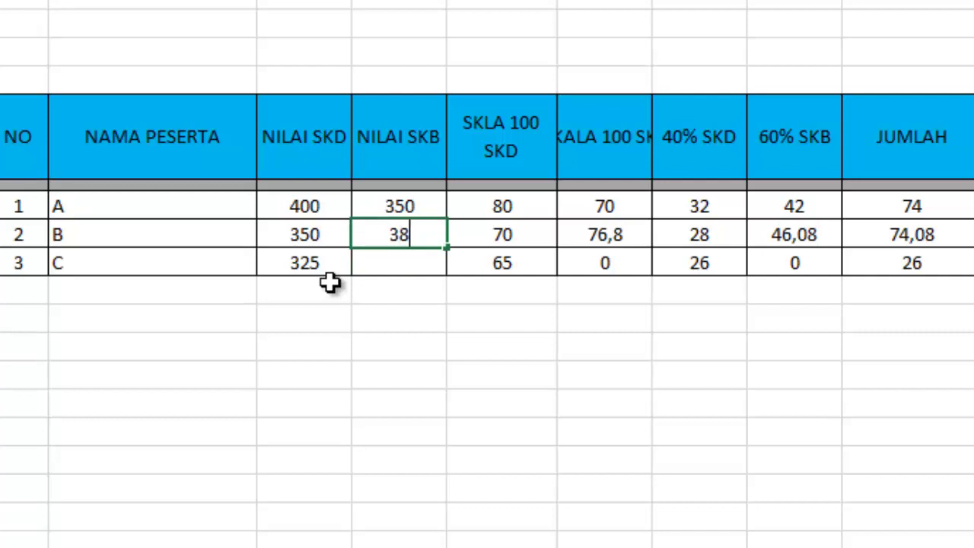
pyautogui.press('Return')
# Step: Set participant B's NILAI SKB to 384 and review the participant's SKD and SKB scores
pyautogui.press('Up')
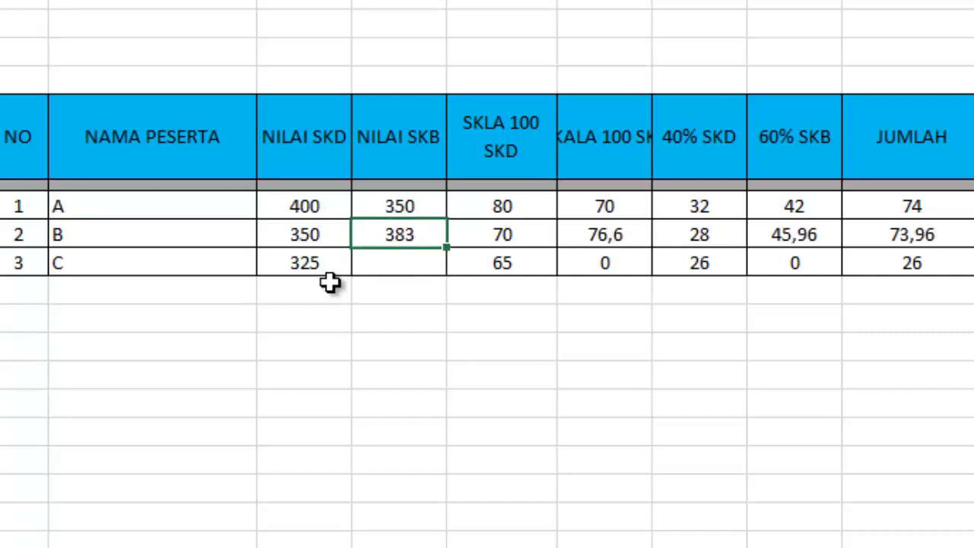
pyautogui.write('384')
pyautogui.press('Return')
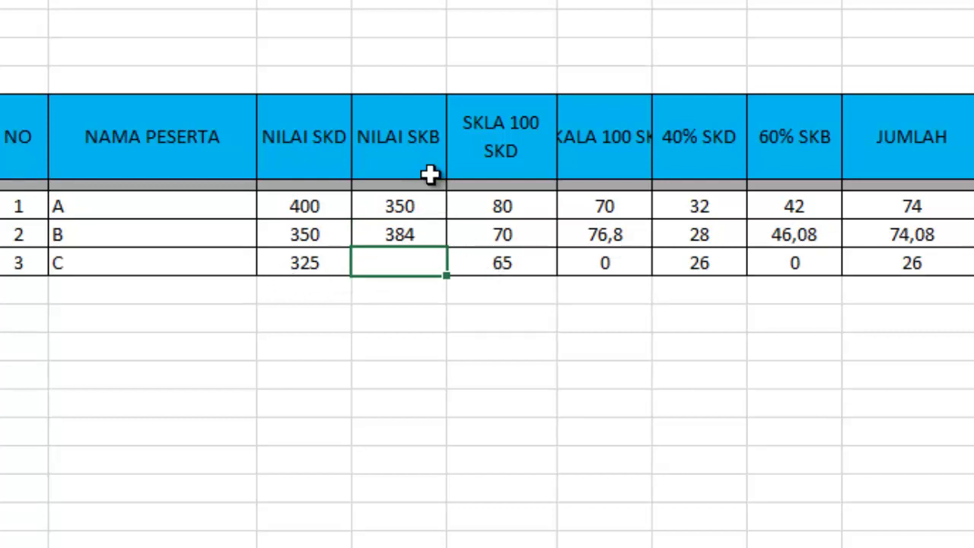
pyautogui.click(318, 228)
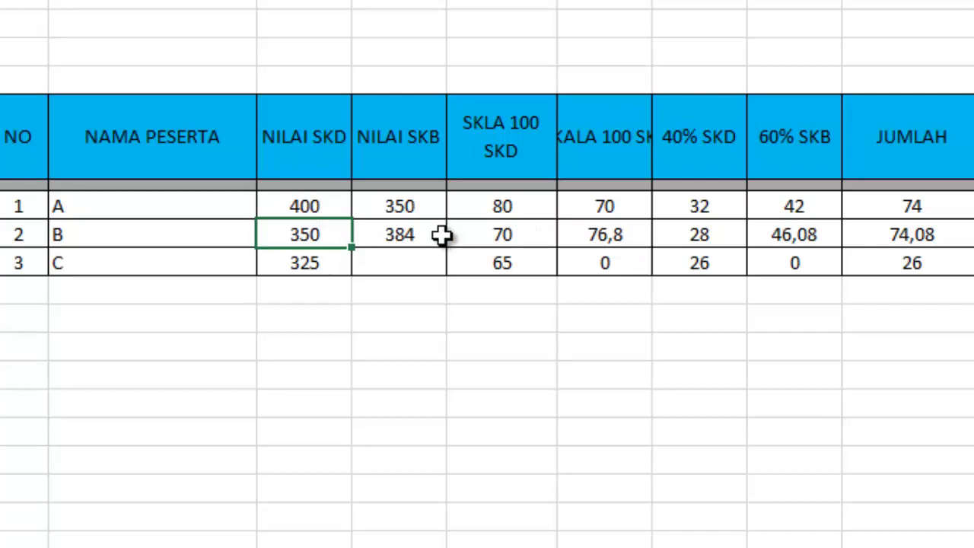
pyautogui.click(403, 235)
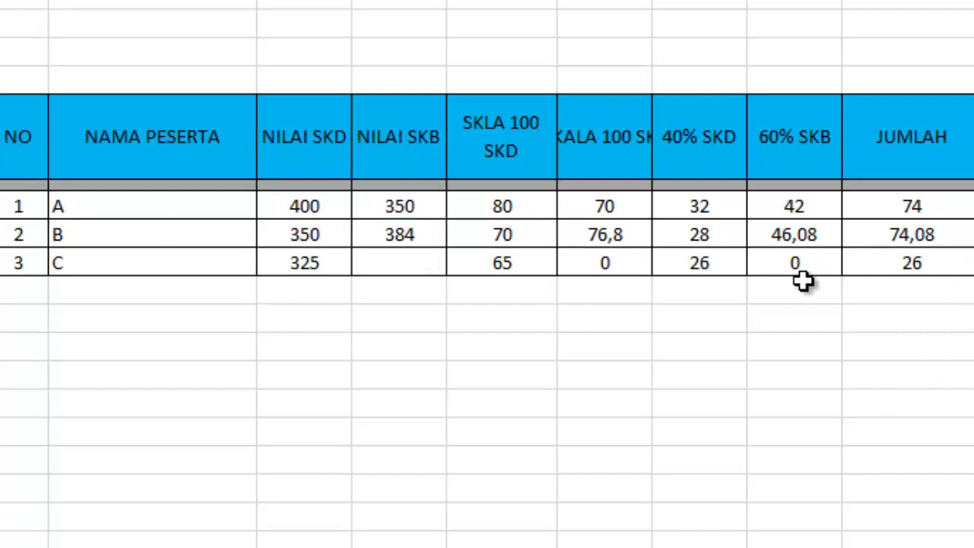
# Step: Try 384, 390 and 400 in turn as participant C's NILAI SKB
pyautogui.click(408, 259)
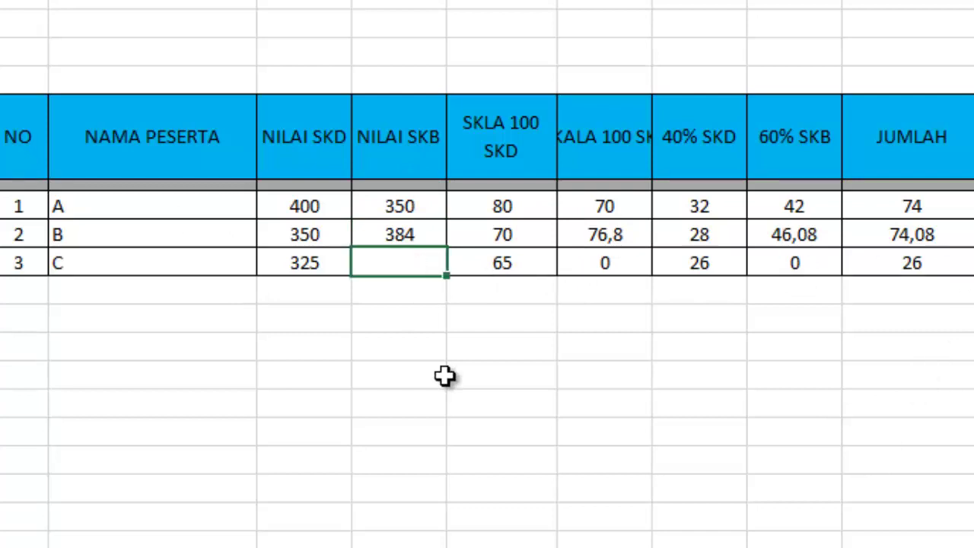
pyautogui.write('384')
pyautogui.press('Return')
pyautogui.press('Up')
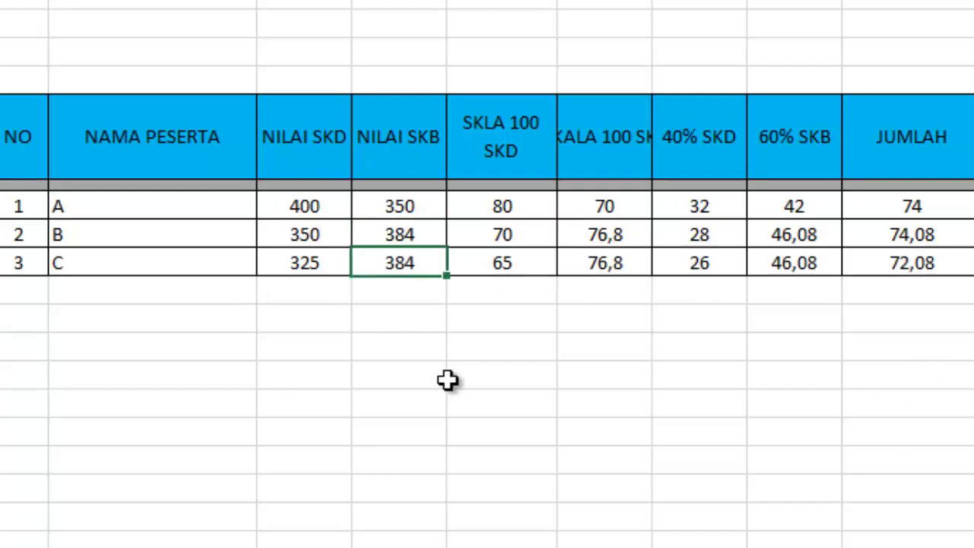
pyautogui.write('390')
pyautogui.press('Return')
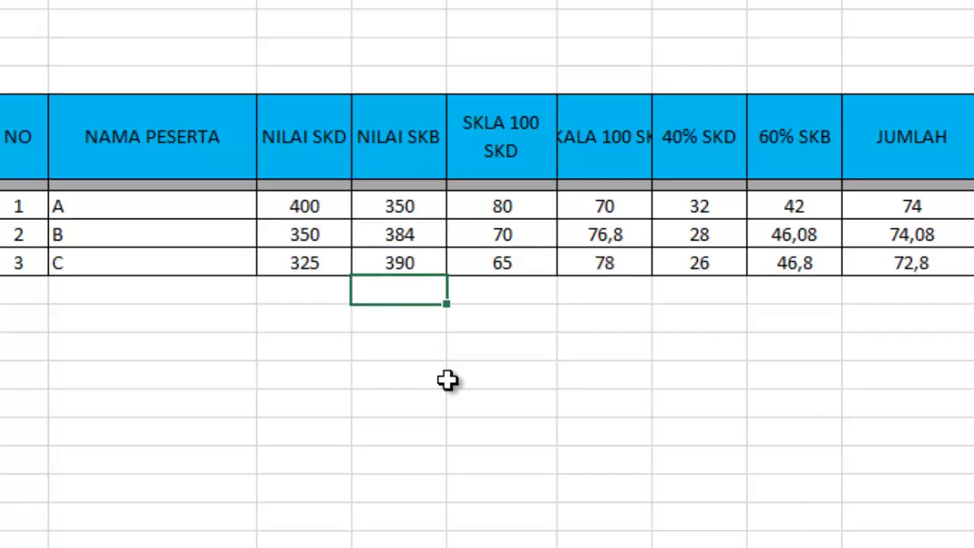
pyautogui.press('Up')
pyautogui.write('400')
pyautogui.press('Return')
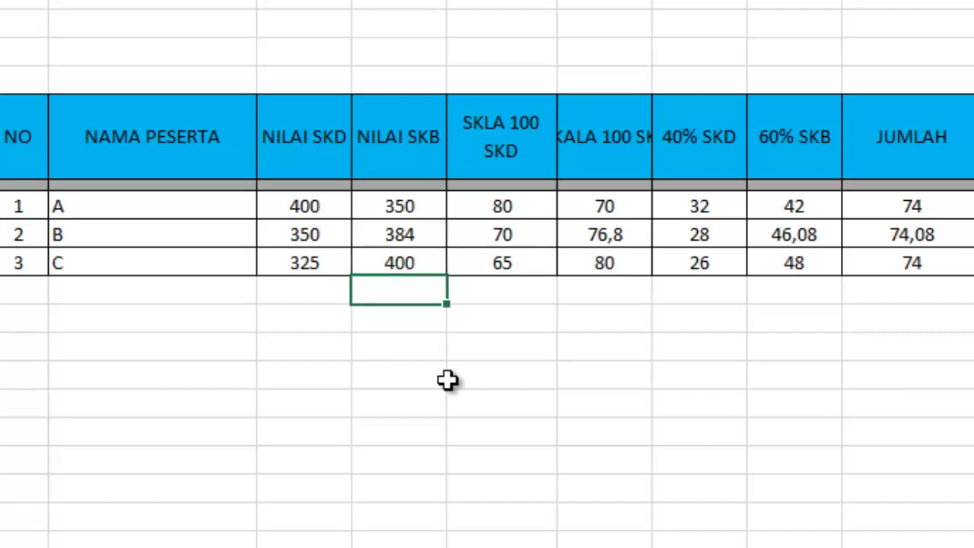
# Step: Compare participant C's NILAI SKD with the NILAI SKD scores of participants A and B
pyautogui.press('Up')
pyautogui.press('Left')
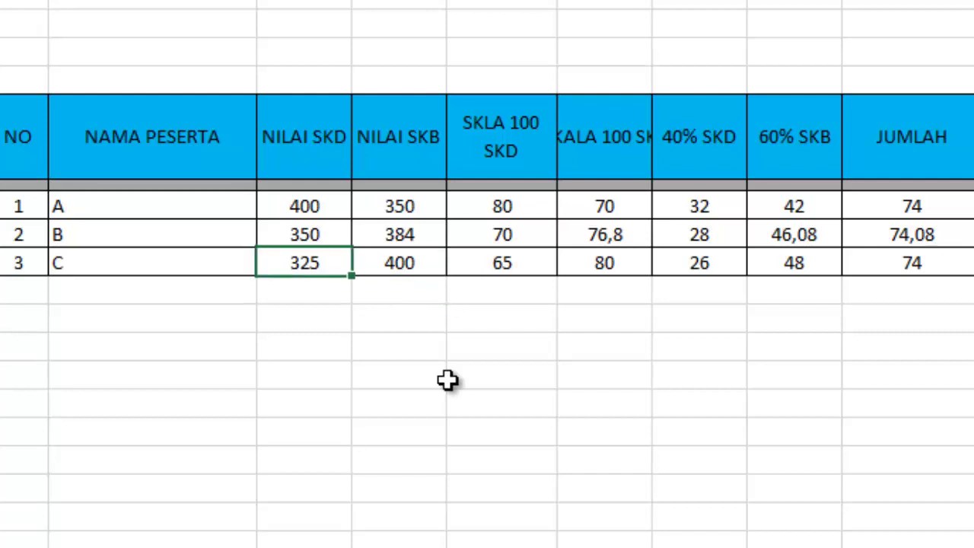
pyautogui.press('Up')
pyautogui.press('Up')
pyautogui.press('Up')
pyautogui.press('Down')
pyautogui.press('Down')
pyautogui.press('Down')
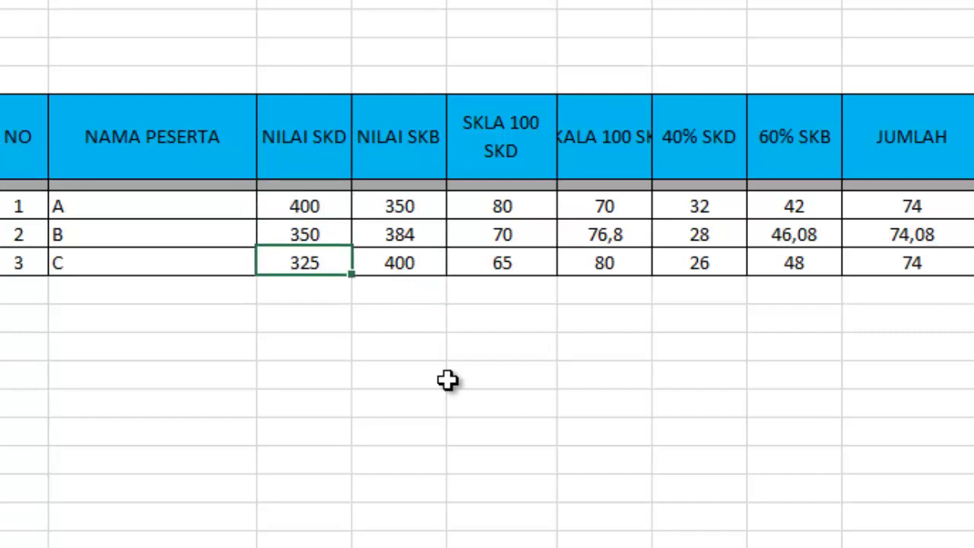
# Step: Set participant C's NILAI SKB to 401
pyautogui.press('Right')
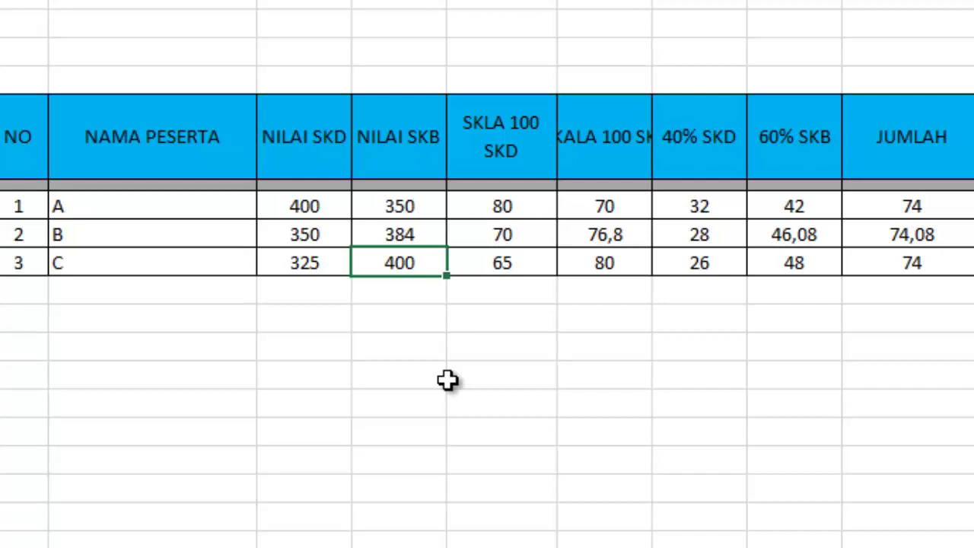
pyautogui.write('401')
pyautogui.press('Return')
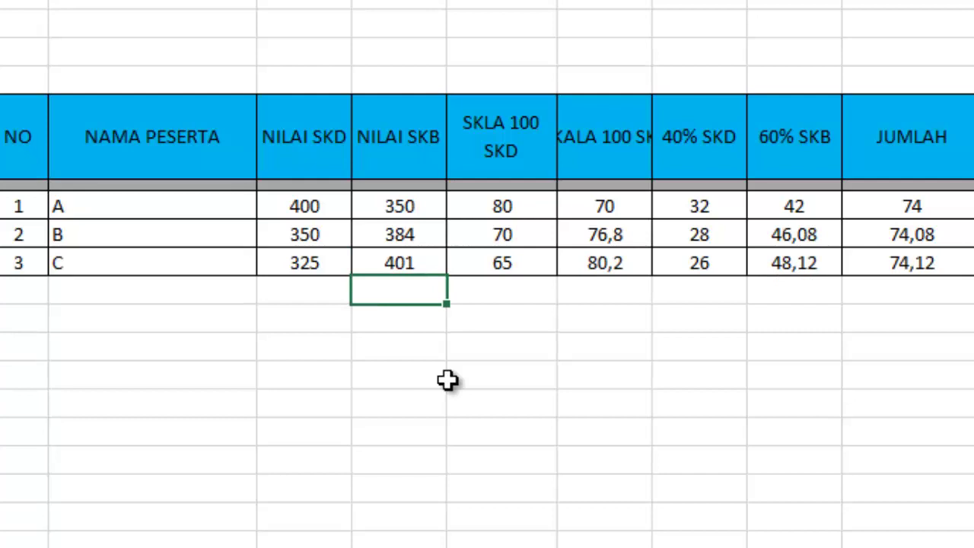
pyautogui.click(409, 259)
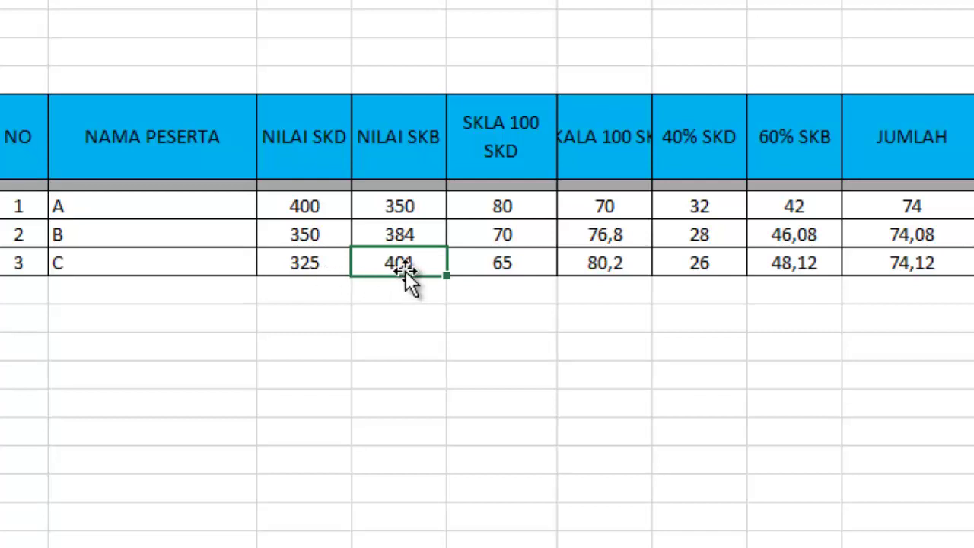
# Step: Fill participant C's JUMLAH cell with the standard green color
pyautogui.click(910, 268)
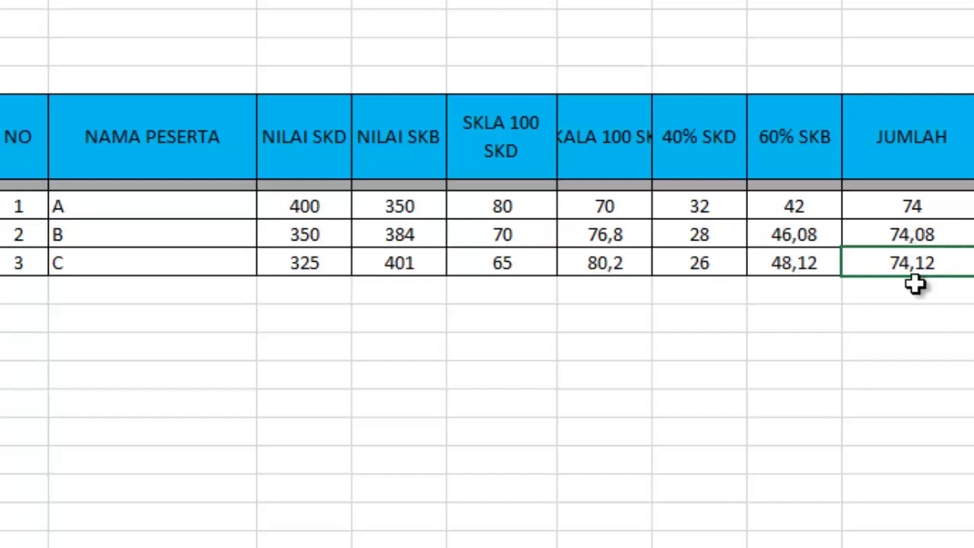
pyautogui.click(263, 4)
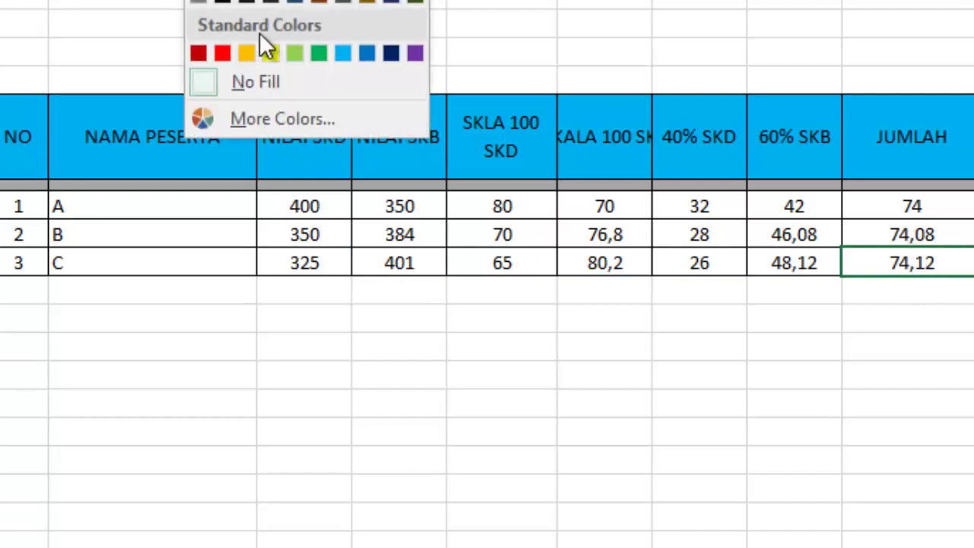
pyautogui.click(319, 52)
pyautogui.click(817, 498)
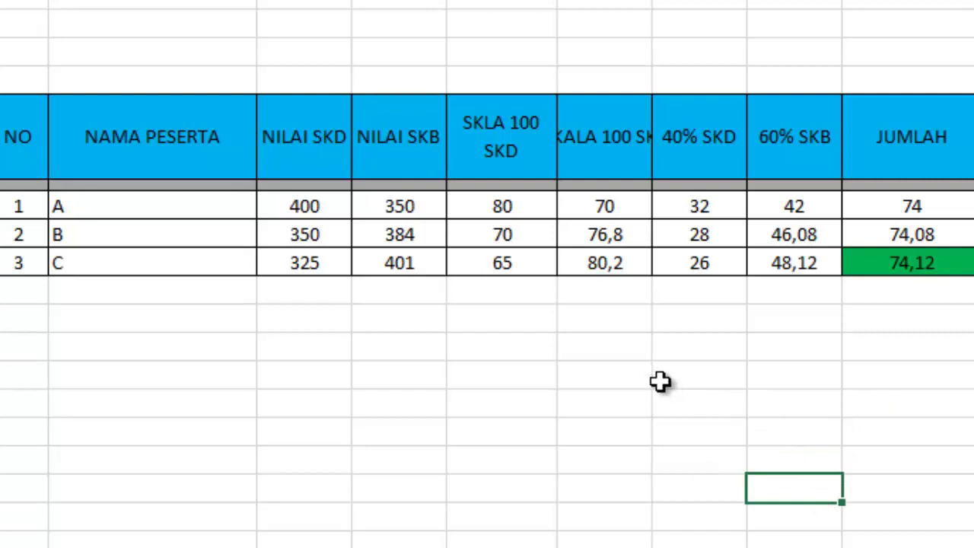
# Step: Compare the three NILAI SKB scores and fill participant B's JUMLAH cell with the standard orange color
pyautogui.click(381, 269)
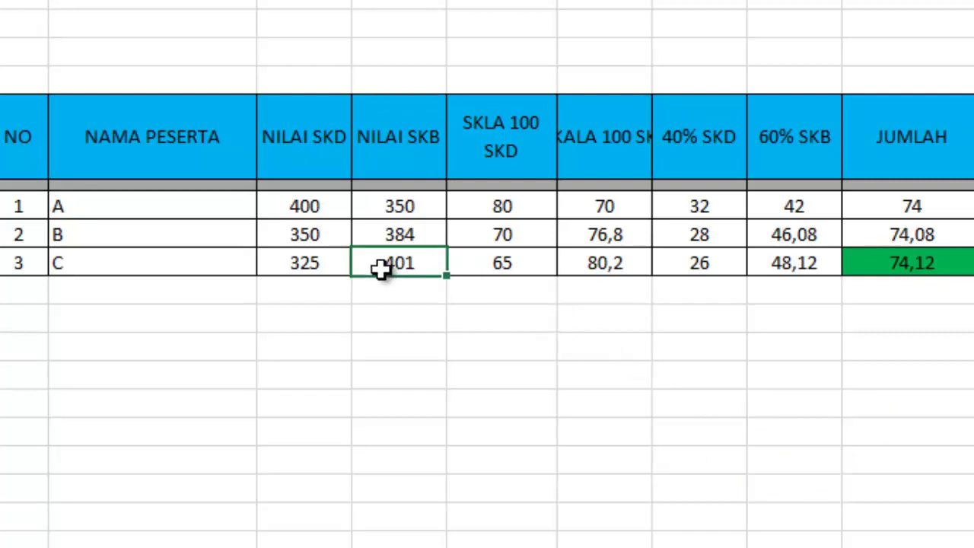
pyautogui.click(387, 233)
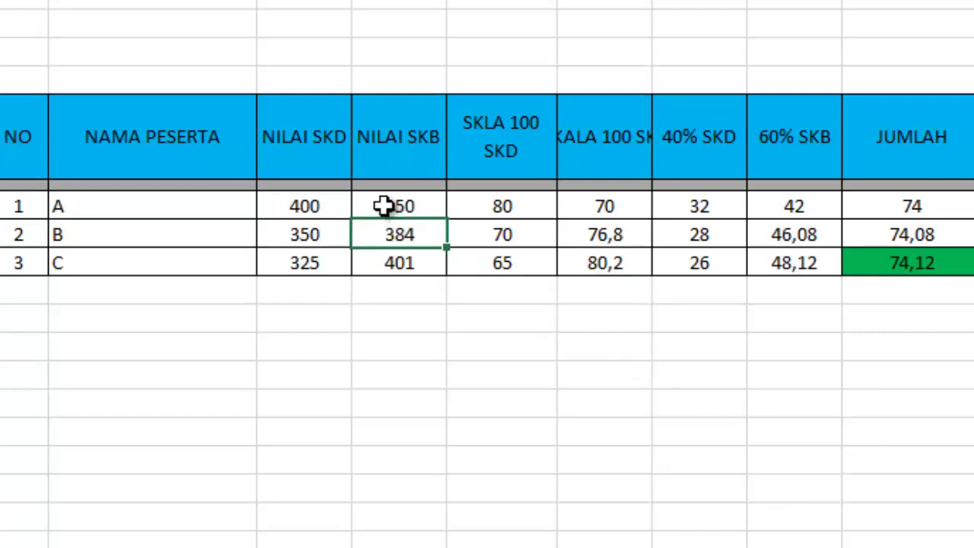
pyautogui.click(382, 206)
pyautogui.click(420, 263)
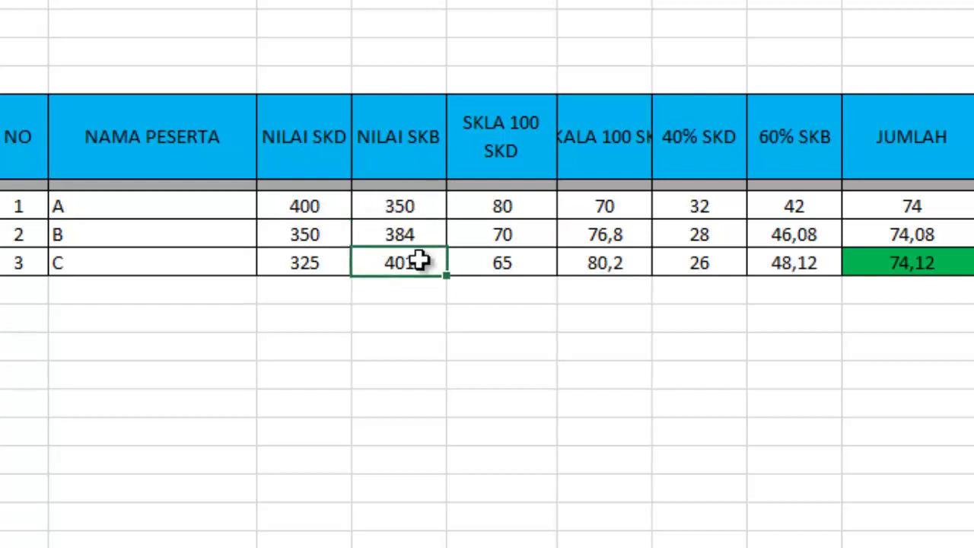
pyautogui.click(889, 234)
pyautogui.click(233, 3)
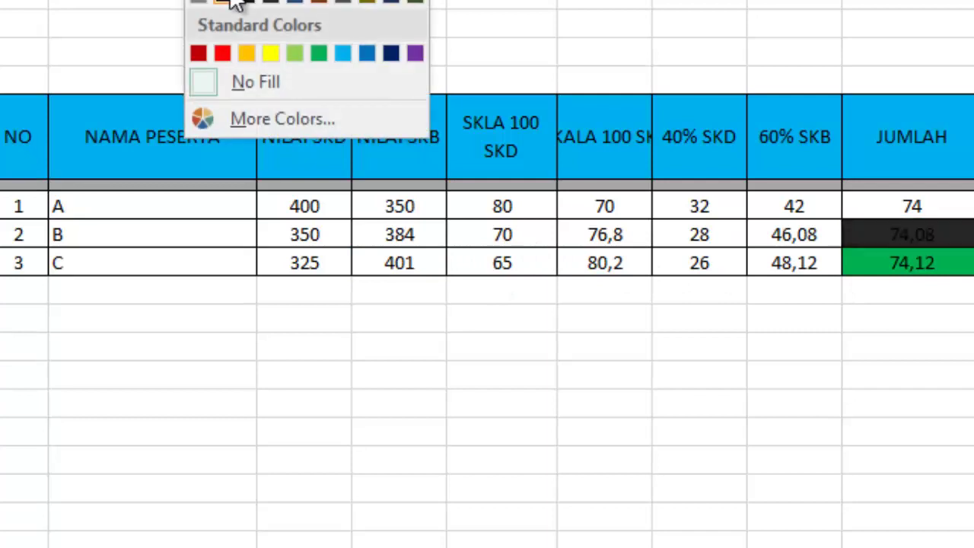
pyautogui.click(251, 54)
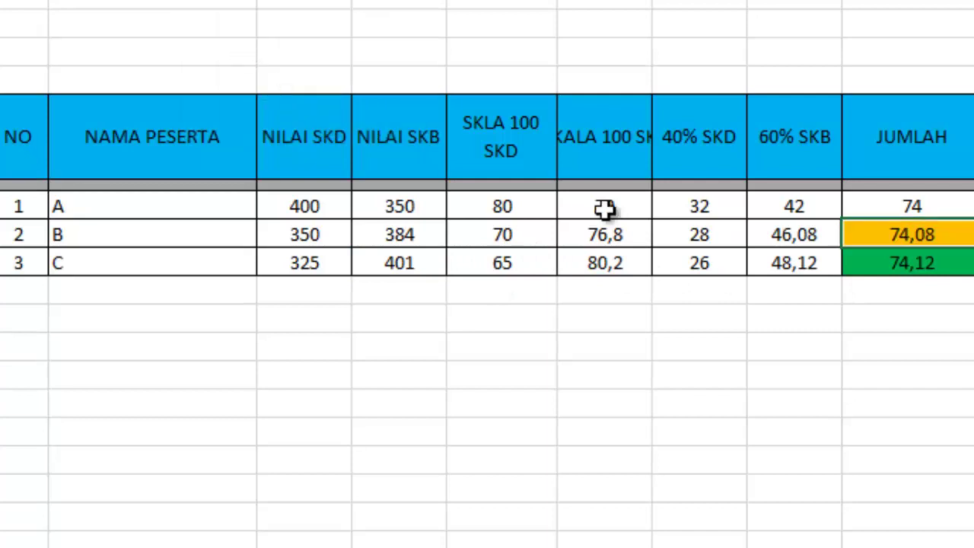
# Step: Fill participant A's JUMLAH cell with light gray
pyautogui.click(912, 200)
pyautogui.click(232, 3)
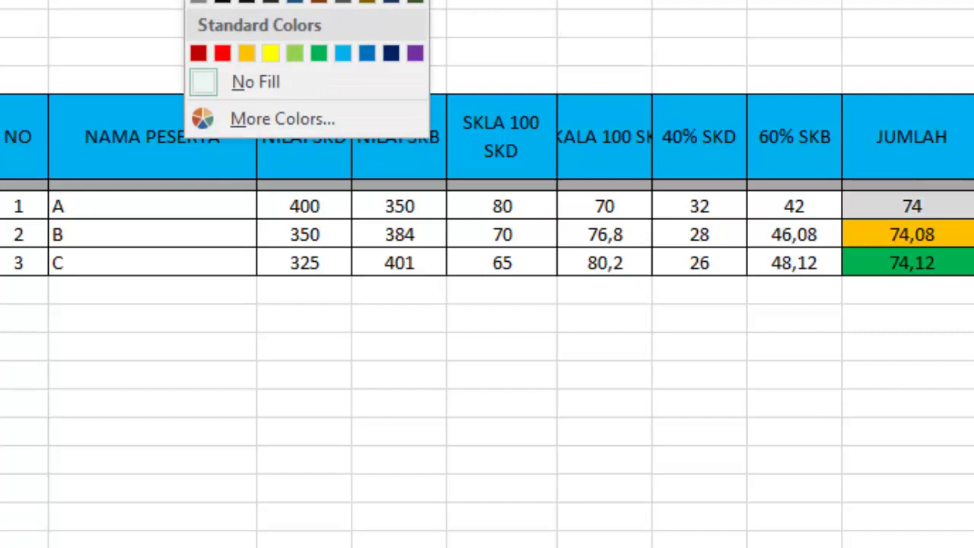
pyautogui.click(198, 1)
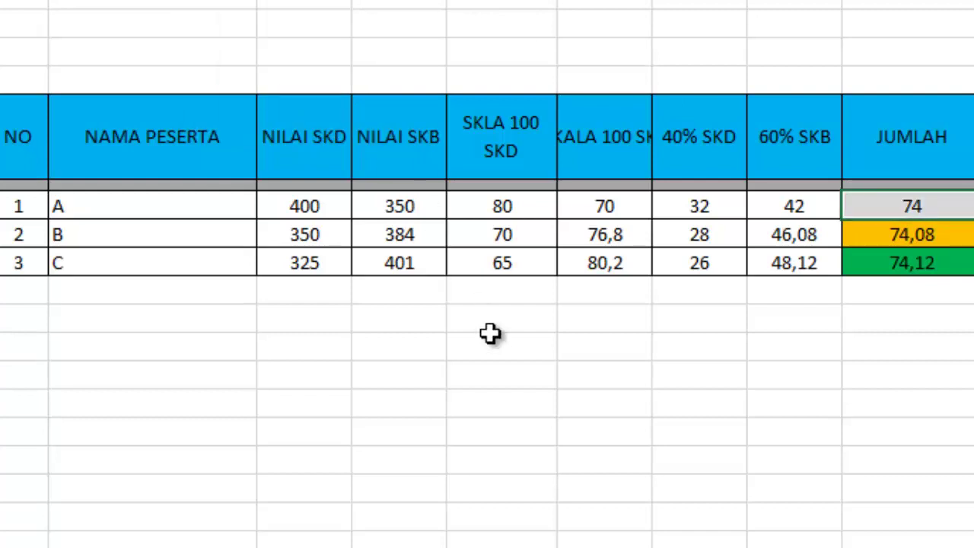
# Step: Set the NILAI SKD scores to 350 for participant A, 330 for B and 328 for C
pyautogui.click(398, 263)
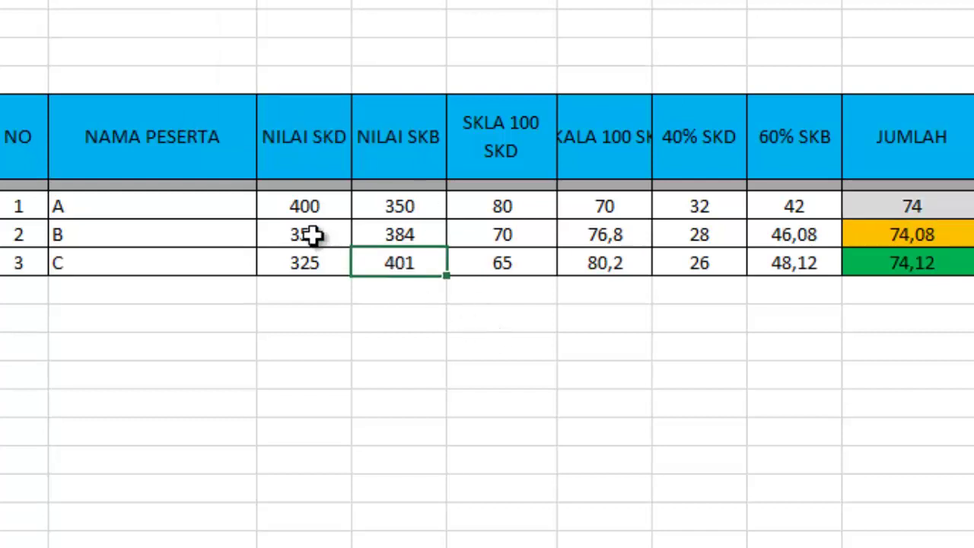
pyautogui.click(312, 211)
pyautogui.write('350')
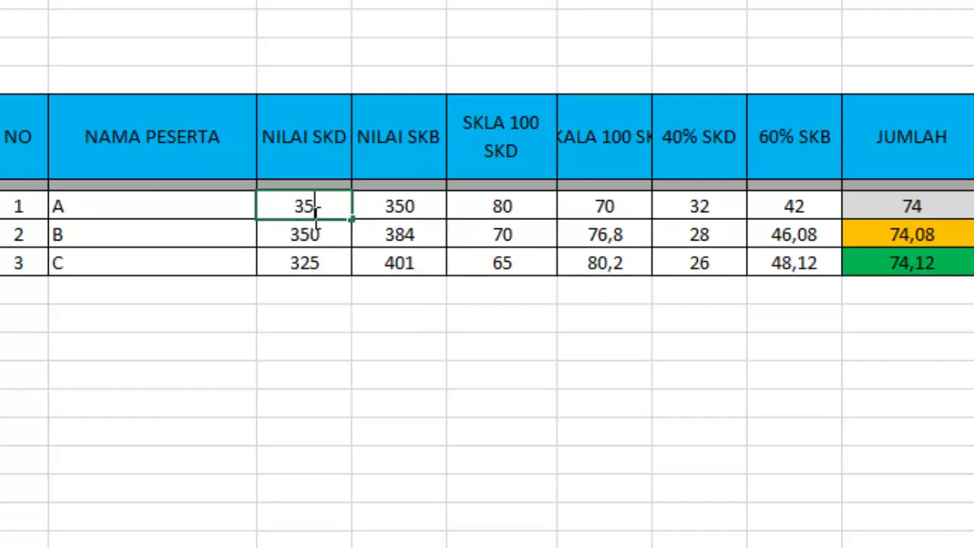
pyautogui.press('Return')
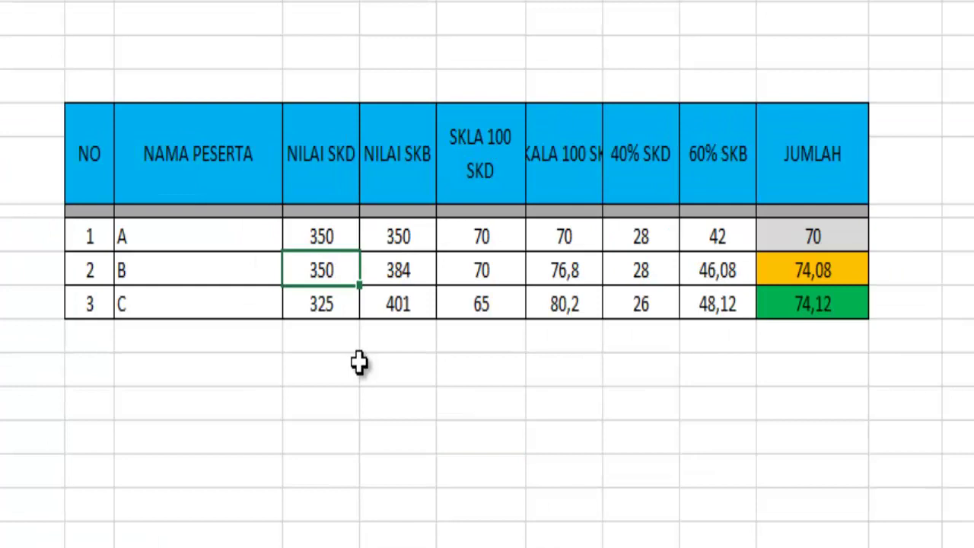
pyautogui.write('330')
pyautogui.press('Return')
pyautogui.write('3')
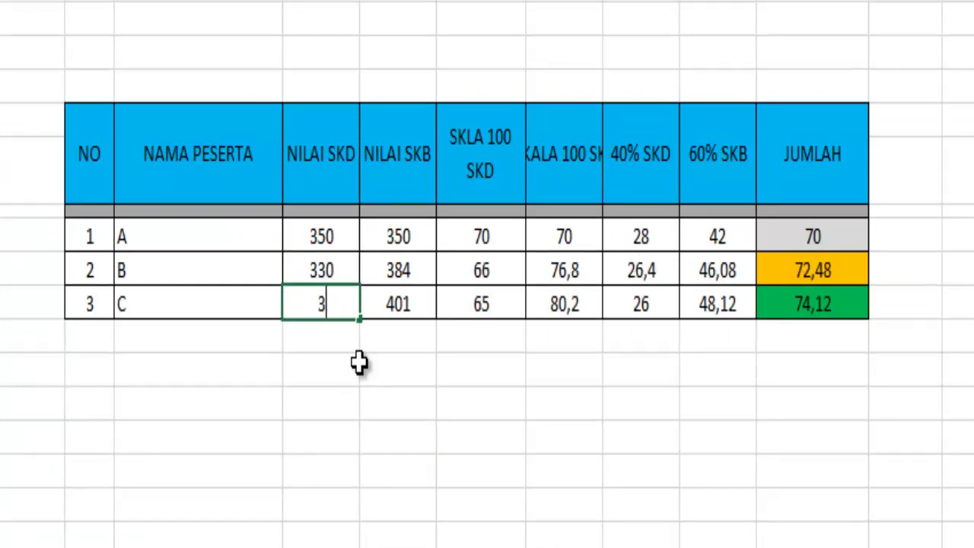
pyautogui.write('28')
pyautogui.press('Return')
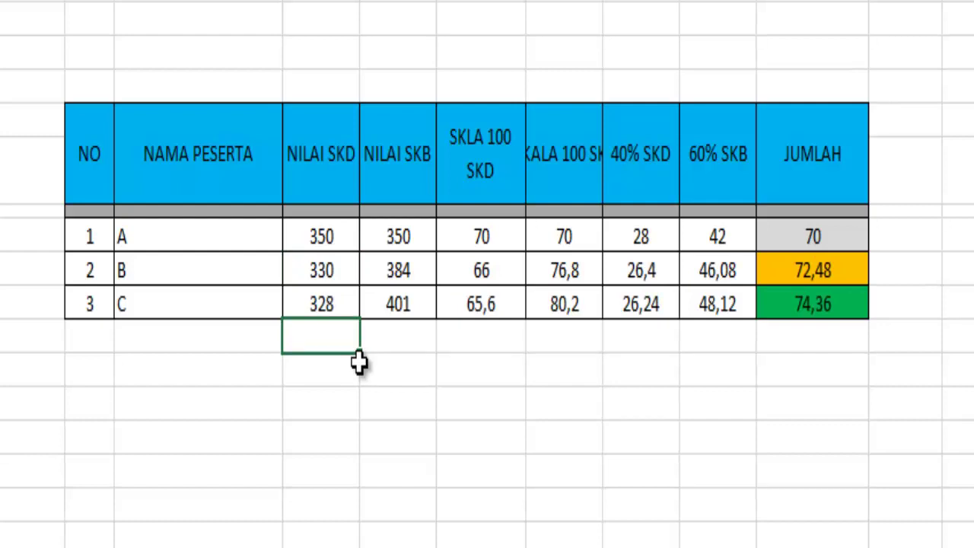
# Step: Set the NILAI SKB of participants A, B and C to 250 each
pyautogui.press('Up')
pyautogui.press('Right')
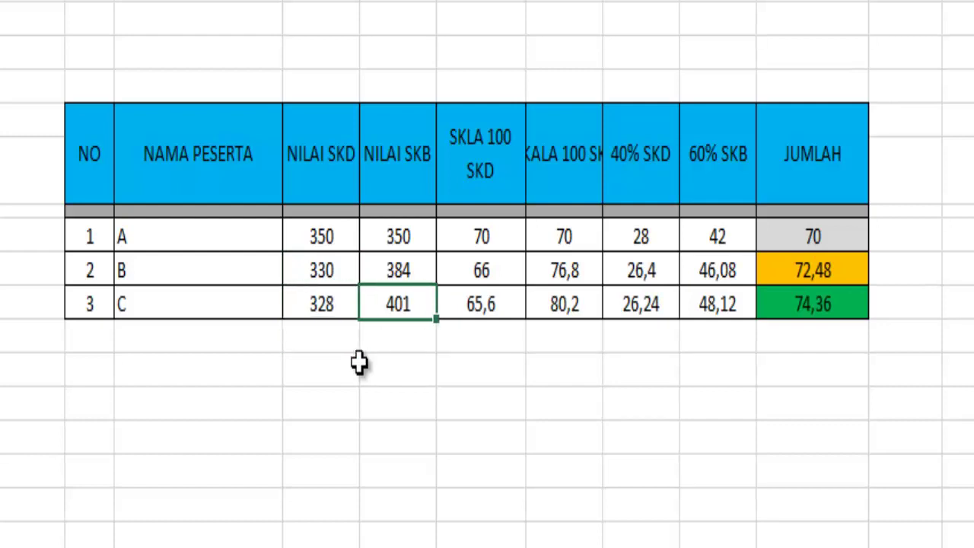
pyautogui.write('3')
pyautogui.press('BackSpace')
pyautogui.write('250')
pyautogui.press('Return')
pyautogui.press('Up')
pyautogui.press('Up')
pyautogui.press('Up')
pyautogui.write('2')
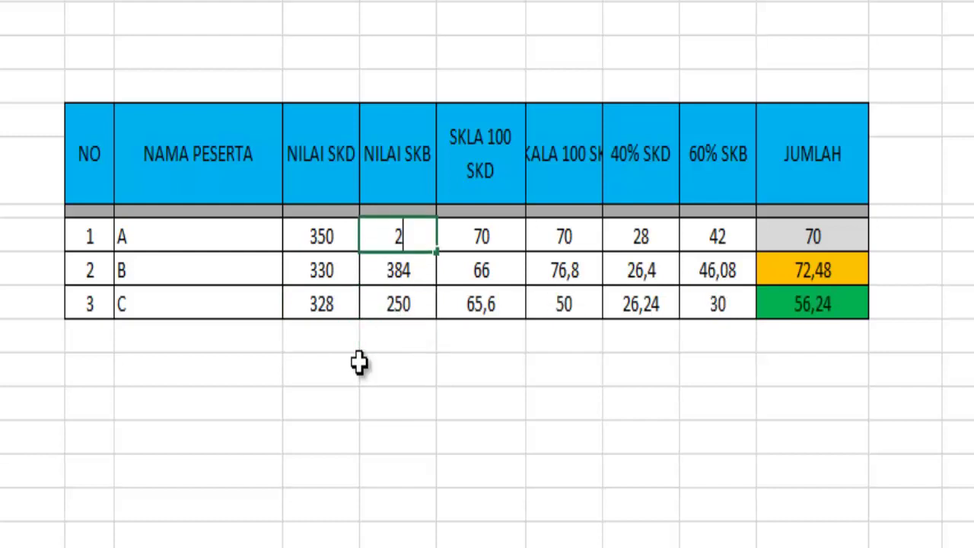
pyautogui.write('50')
pyautogui.press('Return')
pyautogui.write('250')
pyautogui.press('Return')
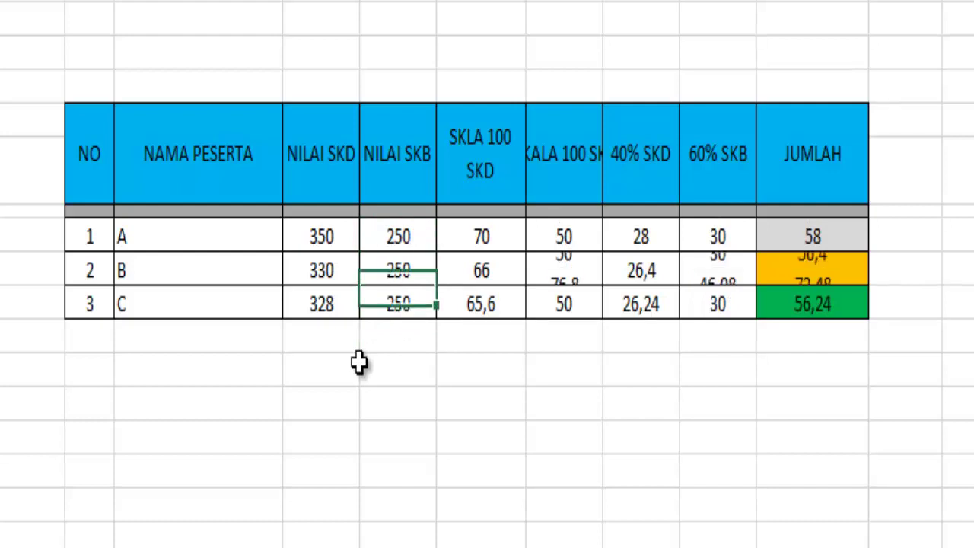
# Step: Try 260 and 265 as participant B's NILAI SKB to bring the total above A's
pyautogui.press('Up')
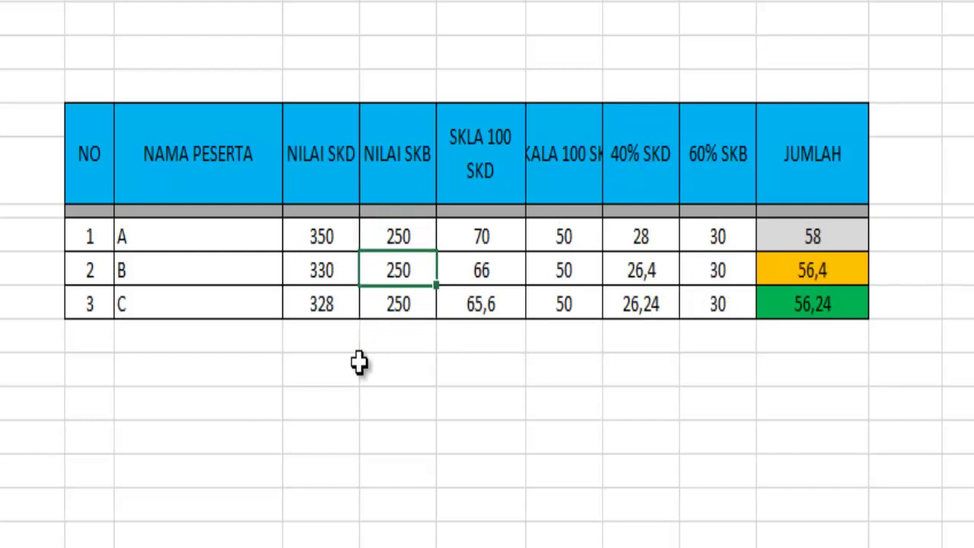
pyautogui.press('Left')
pyautogui.press('Right')
pyautogui.write('25')
pyautogui.press('BackSpace')
pyautogui.write('60')
pyautogui.press('Return')
pyautogui.press('Up')
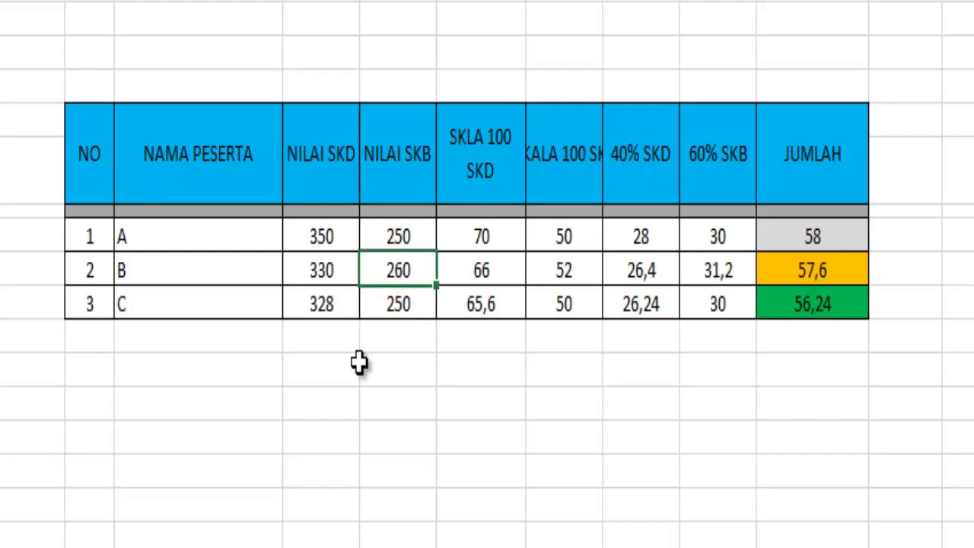
pyautogui.write('265')
pyautogui.press('Return')
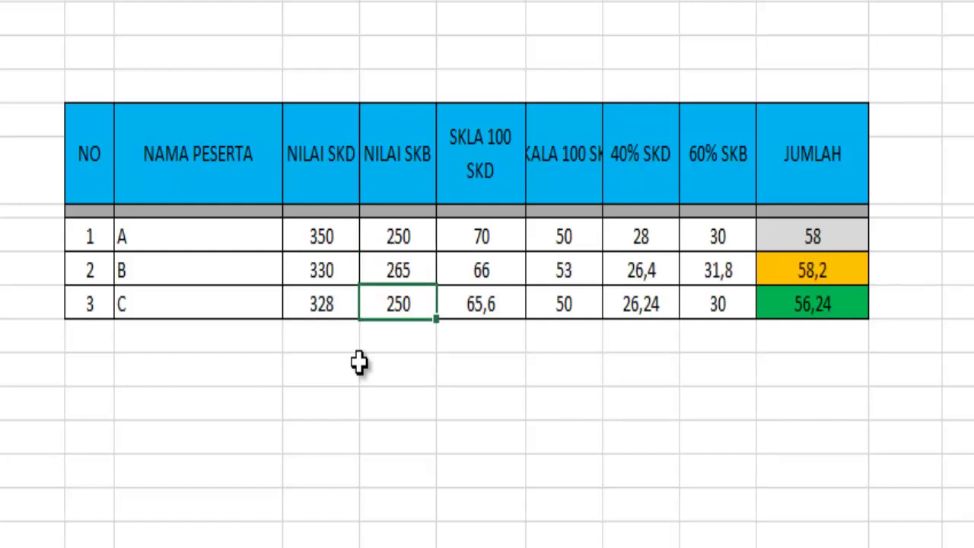
# Step: Set participant B's NILAI SKB to 264 and compare it with participant A's
pyautogui.press('Up')
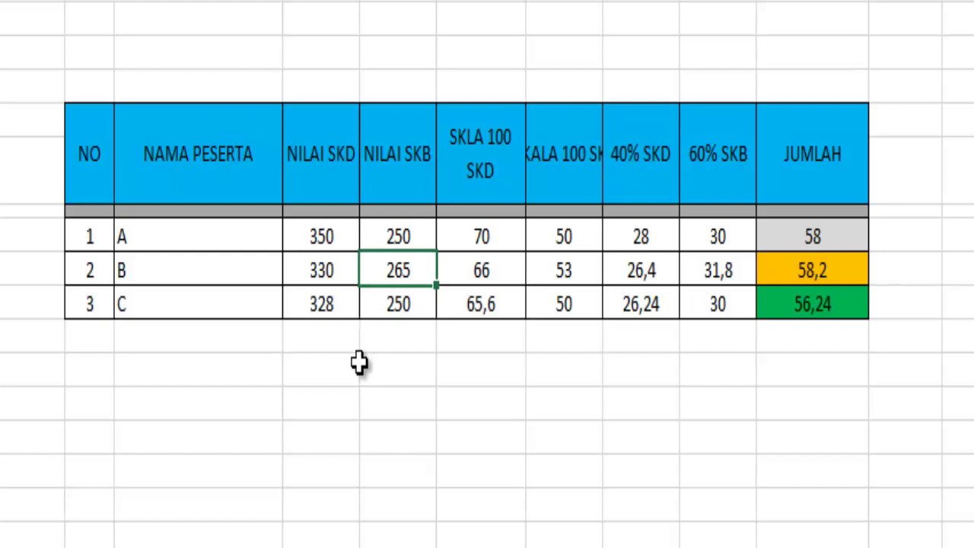
pyautogui.write('264')
pyautogui.press('Return')
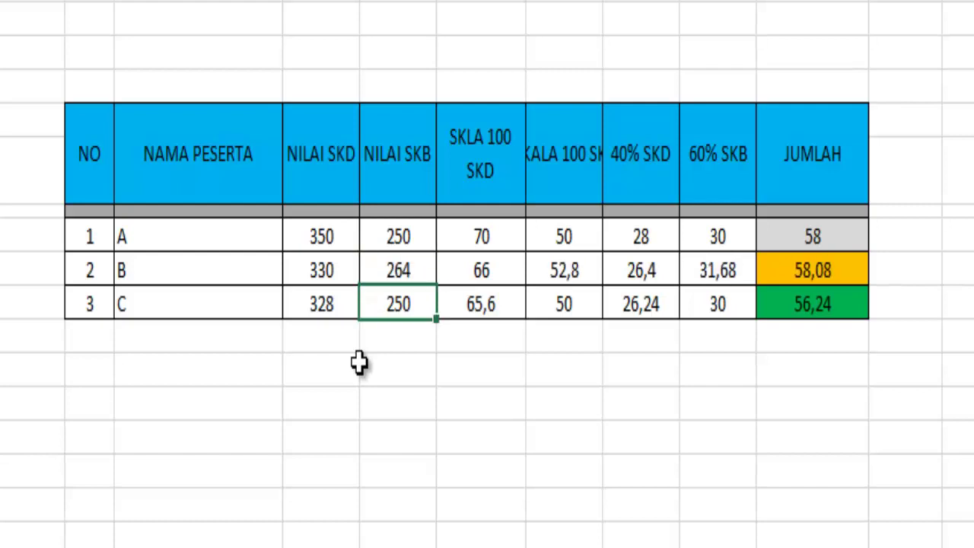
pyautogui.press('Up')
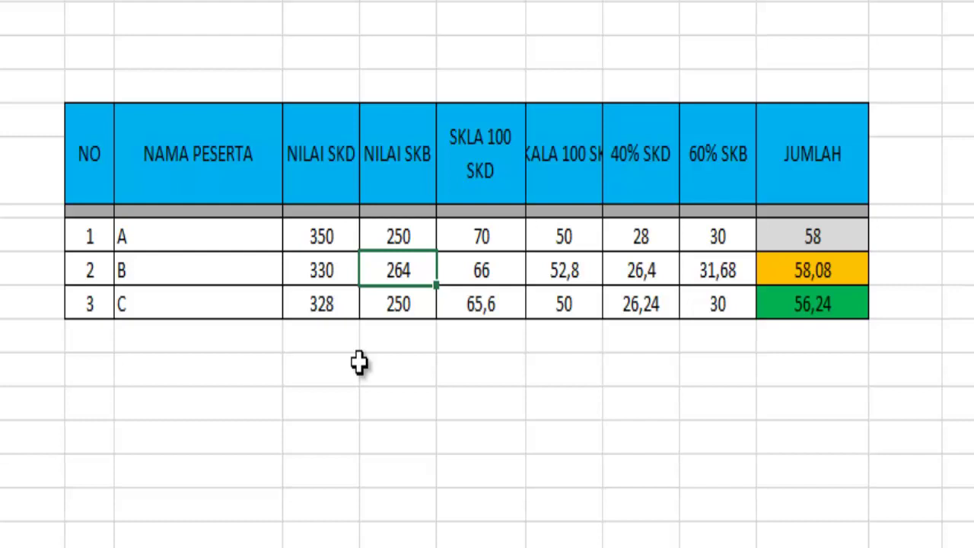
pyautogui.press('Up')
pyautogui.press('Down')
pyautogui.press('Up')
pyautogui.press('Down')
# Step: Try 265 and 266 as participant C's NILAI SKB to bring the total above B's
pyautogui.press('Down')
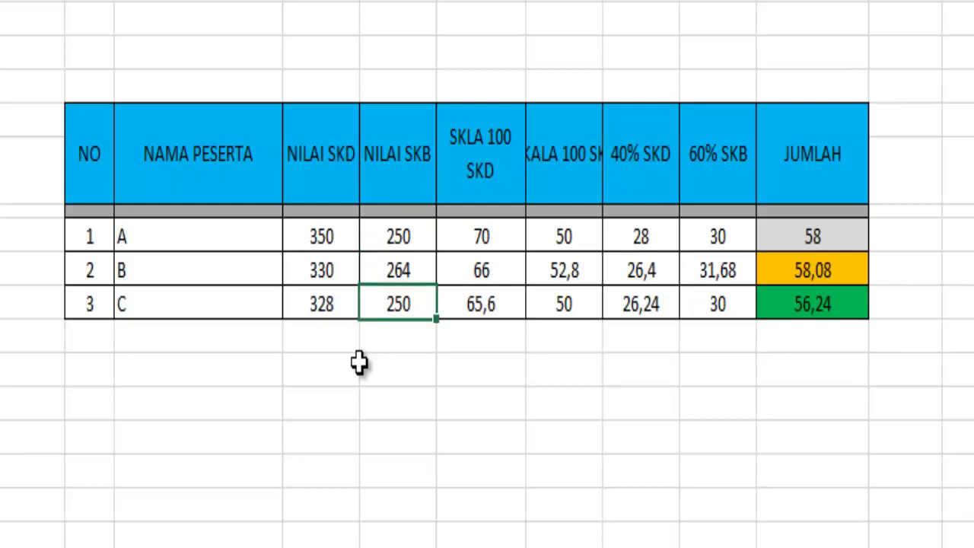
pyautogui.press('Left')
pyautogui.press('Right')
pyautogui.write('265')
pyautogui.press('Return')
pyautogui.press('Up')
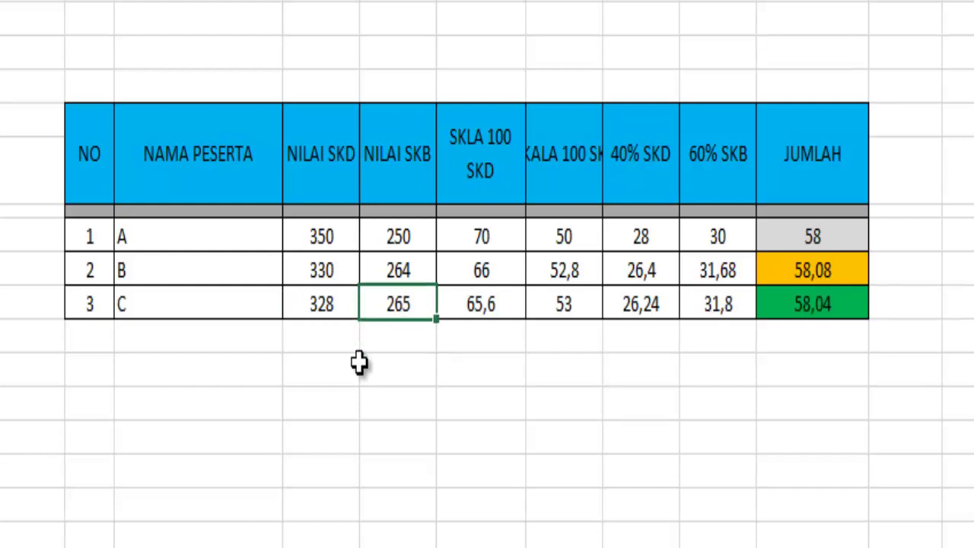
pyautogui.write('266')
pyautogui.press('Return')
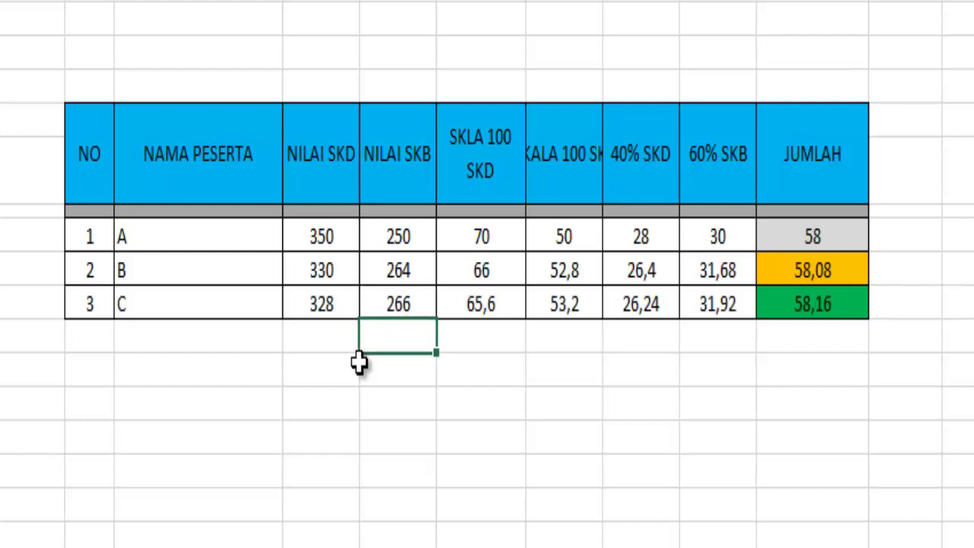
# Step: Compare the 60% SKB values of the three participants and trace back through the scaled and raw scores
pyautogui.press('Up')
pyautogui.press('Up')
pyautogui.press('Right')
pyautogui.press('Right')
pyautogui.press('Right')
pyautogui.press('Right')
pyautogui.press('Down')
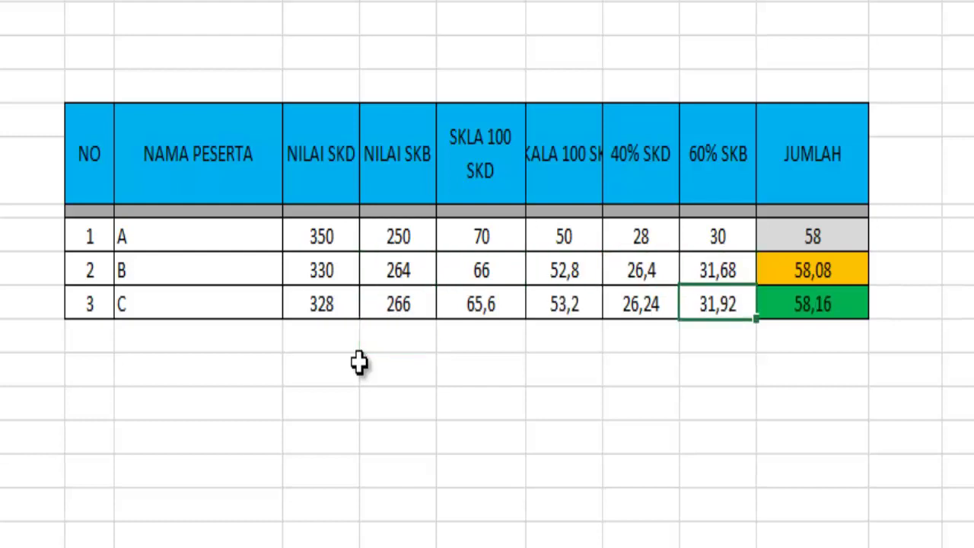
pyautogui.press('Down')
pyautogui.press('Up')
pyautogui.press('Up')
pyautogui.press('Up')
pyautogui.press('Left')
pyautogui.press('Left')
pyautogui.press('Left')
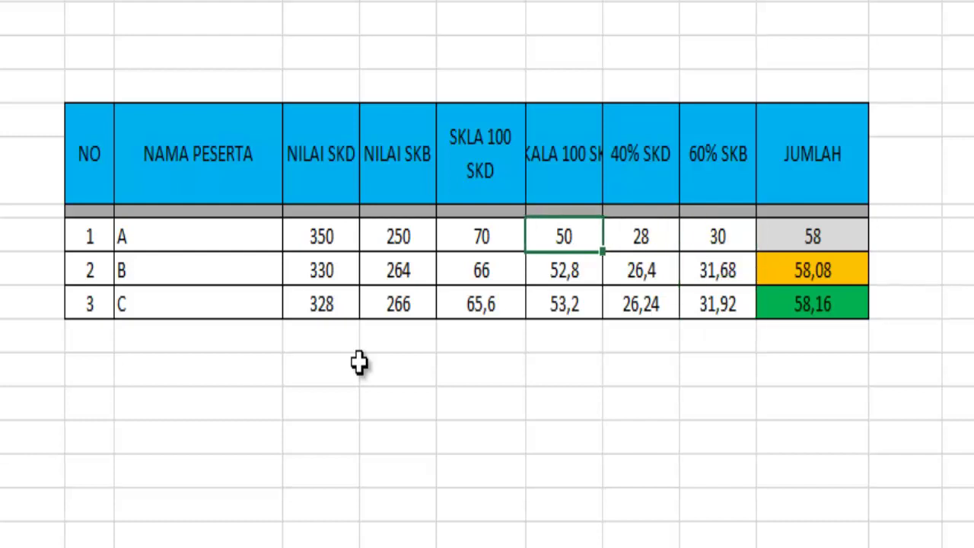
pyautogui.press('Left')
pyautogui.press('Down')
pyautogui.press('Left')
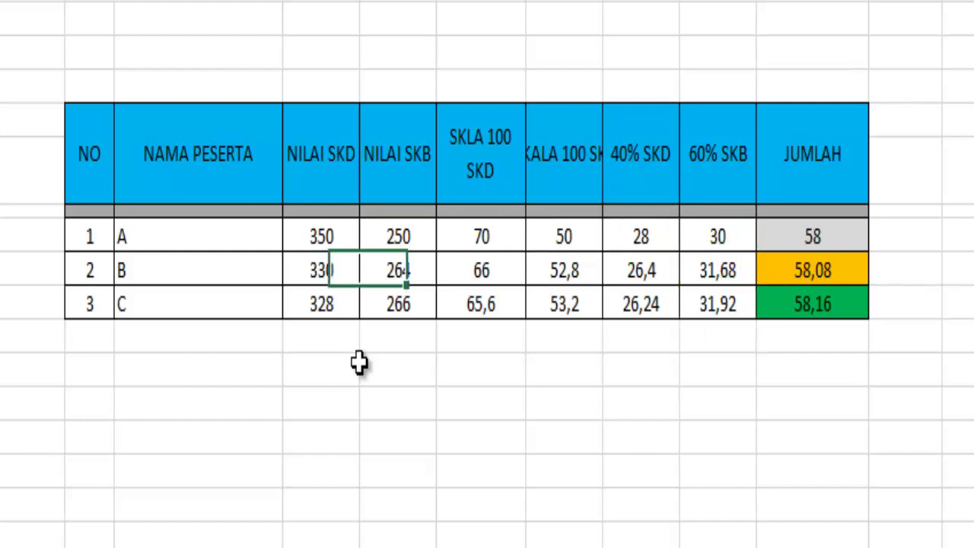
pyautogui.press('Left')
pyautogui.press('Up')
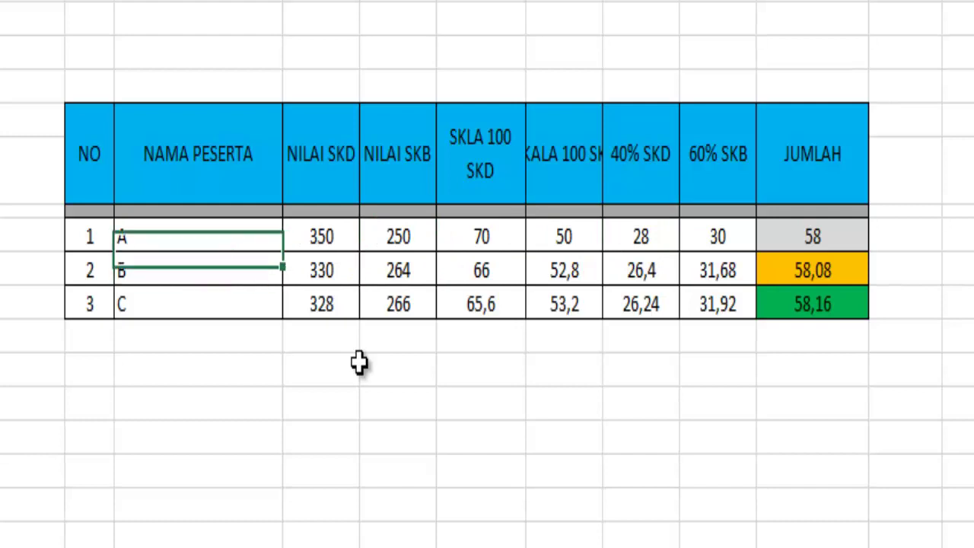
# Step: Review participant A's row from the name across to JUMLAH and back
pyautogui.press('Right')
pyautogui.press('Right')
pyautogui.press('Right')
pyautogui.press('Right')
pyautogui.press('Right')
pyautogui.press('Right')
pyautogui.press('Right')
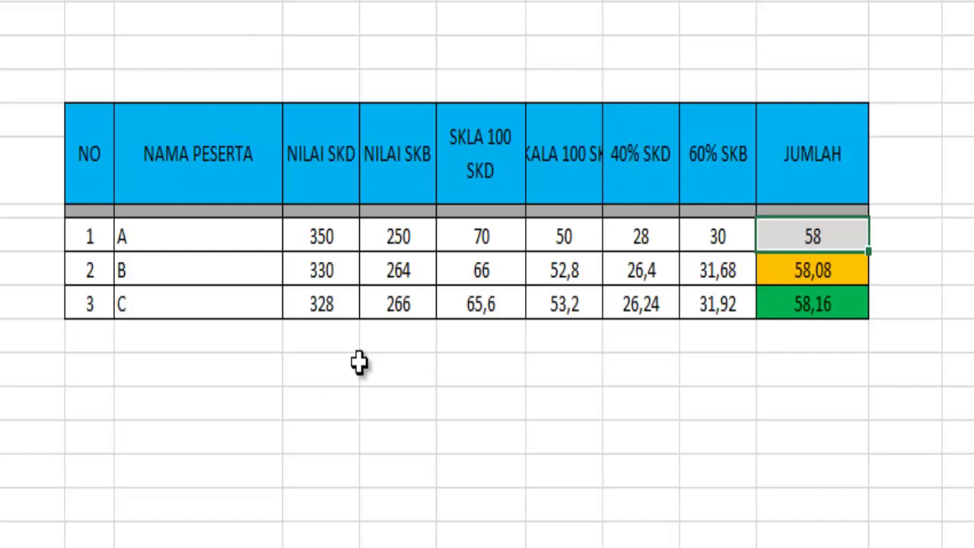
pyautogui.press('Left')
pyautogui.press('Left')
pyautogui.press('Left')
pyautogui.press('Left')
pyautogui.press('Left')
pyautogui.press('Left')
pyautogui.press('Left')
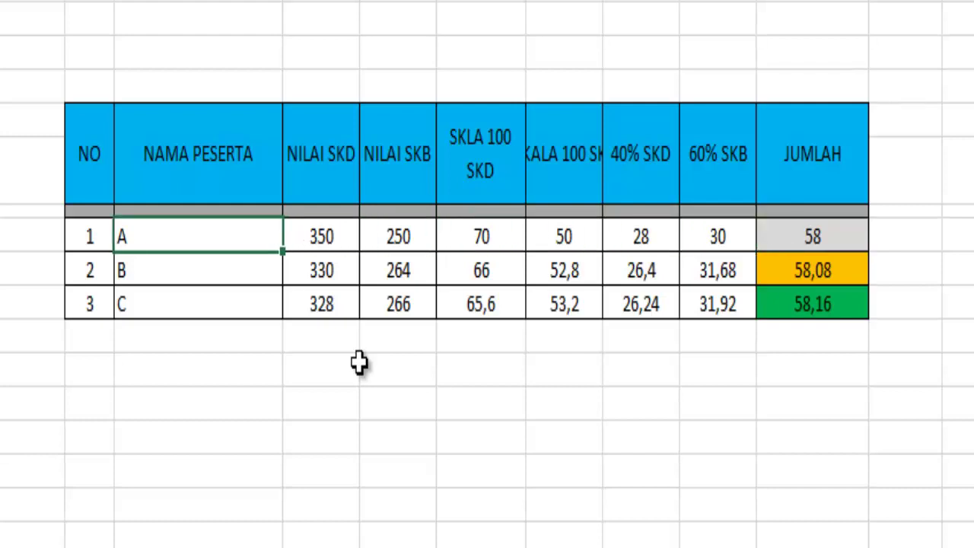
# Step: Examine participant A's NILAI SKD and NILAI SKB alongside the scores scaled to 100
pyautogui.press('Right')
pyautogui.press('Right')
pyautogui.press('Right')
pyautogui.press('Right')
pyautogui.press('Left')
pyautogui.press('Left')
pyautogui.press('Left')
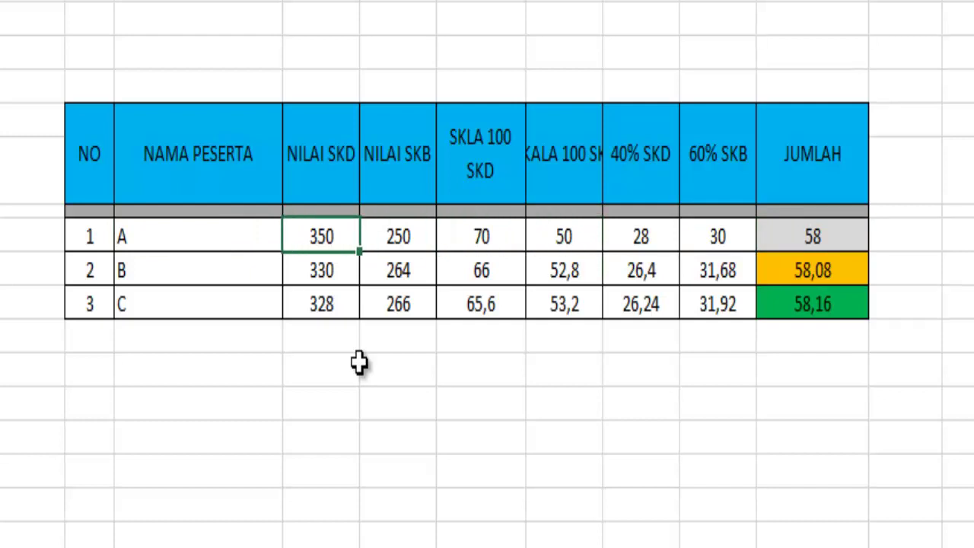
pyautogui.press('Right')
pyautogui.press('Right')
pyautogui.press('Right')
pyautogui.press('Left')
pyautogui.press('Left')
pyautogui.press('Left')
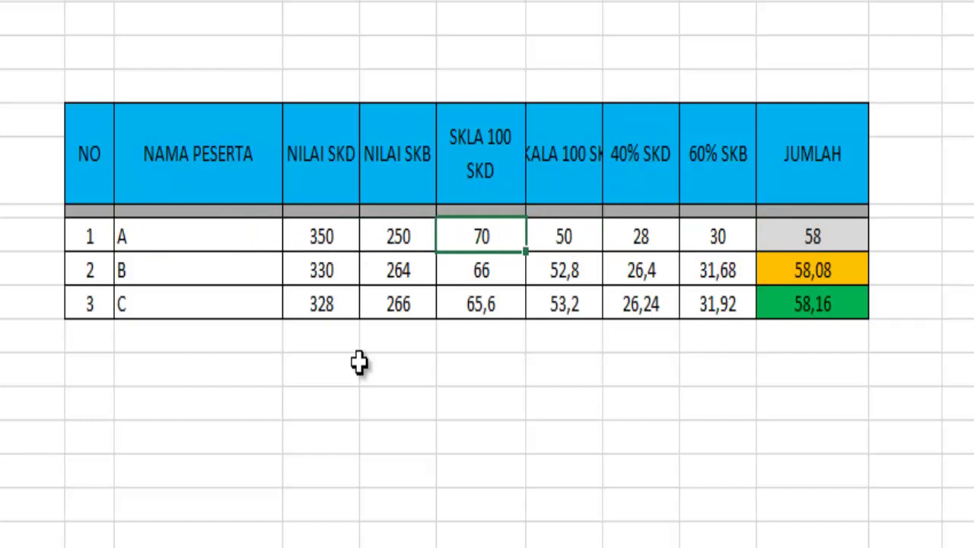
# Step: Try 330 as participant C's NILAI SKD, matching participant B's
pyautogui.press('Down')
pyautogui.press('Down')
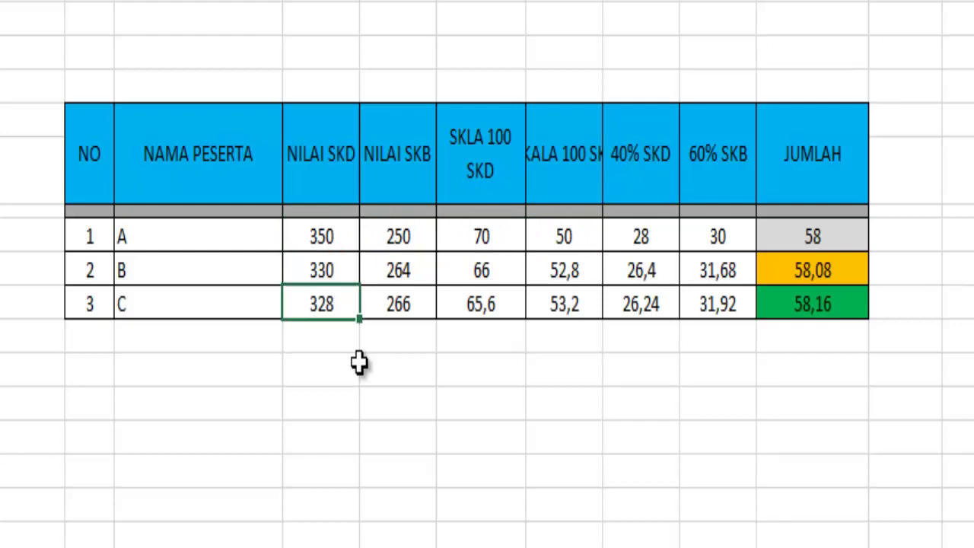
pyautogui.write('330')
pyautogui.press('Return')
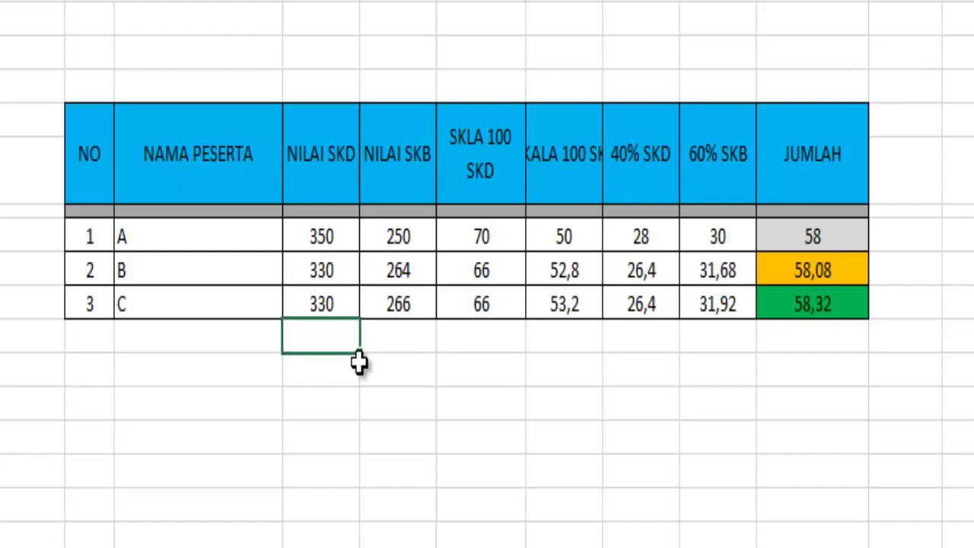
# Step: Set participant C's NILAI SKB to 250 and NILAI SKD to 200
pyautogui.press('Up')
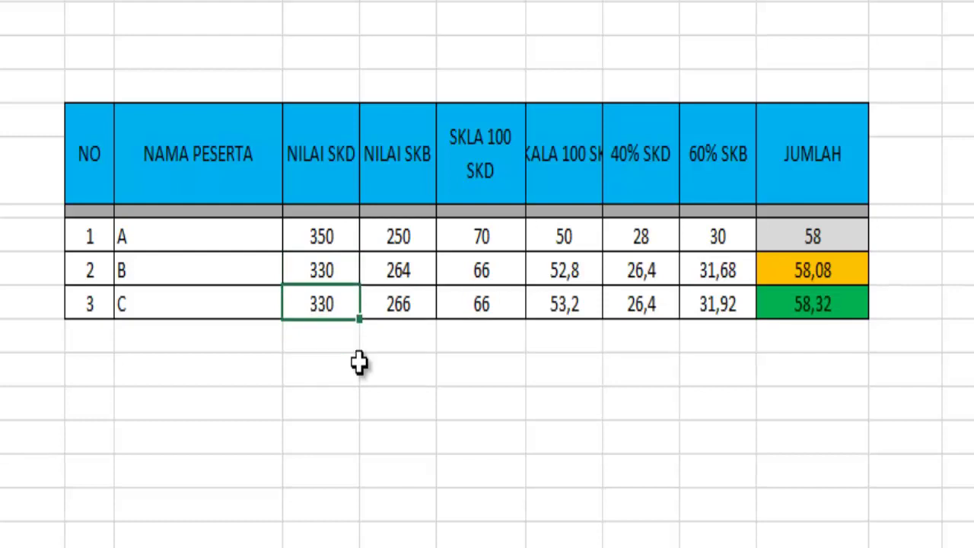
pyautogui.press('Right')
pyautogui.write('250')
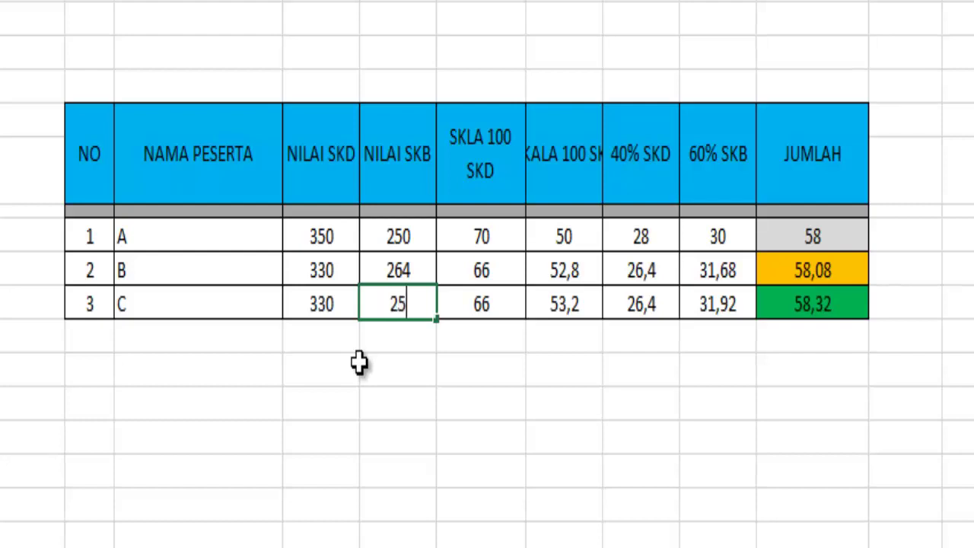
pyautogui.press('Return')
pyautogui.press('Up')
pyautogui.press('Left')
pyautogui.write('200')
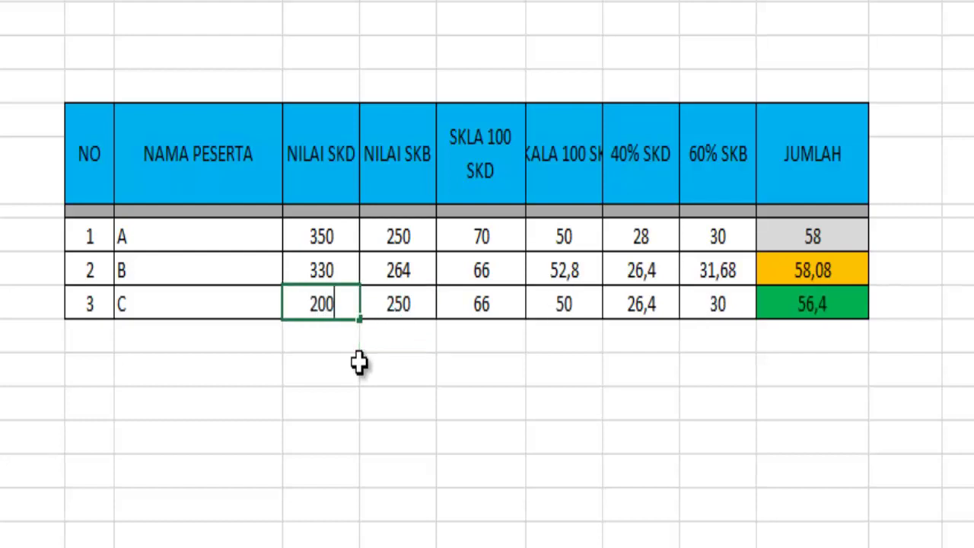
pyautogui.press('Return')
pyautogui.press('Up')
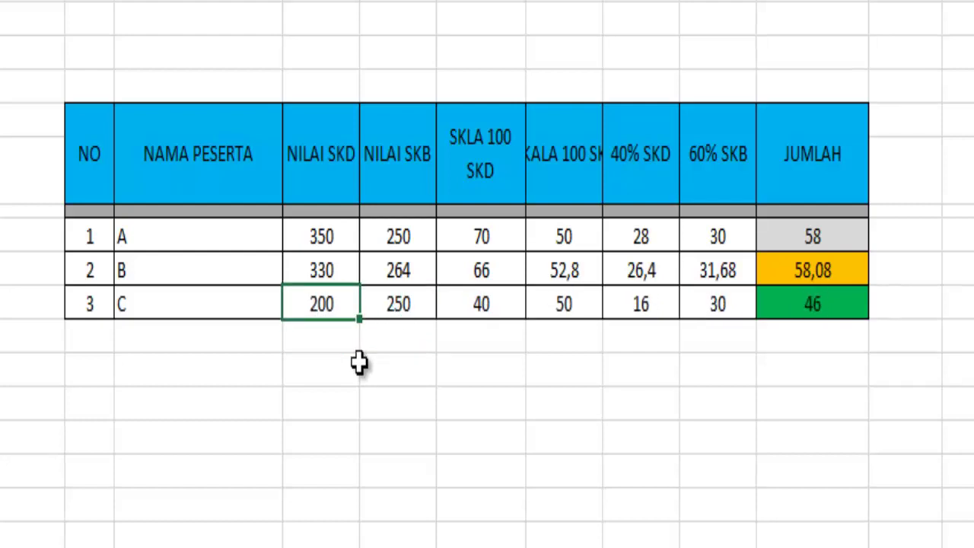
# Step: Enter the note SERDIK in the empty cell directly beside participant C's JUMLAH
pyautogui.press('Right')
pyautogui.press('Right')
pyautogui.press('Right')
pyautogui.press('Right')
pyautogui.press('Right')
pyautogui.press('Right')
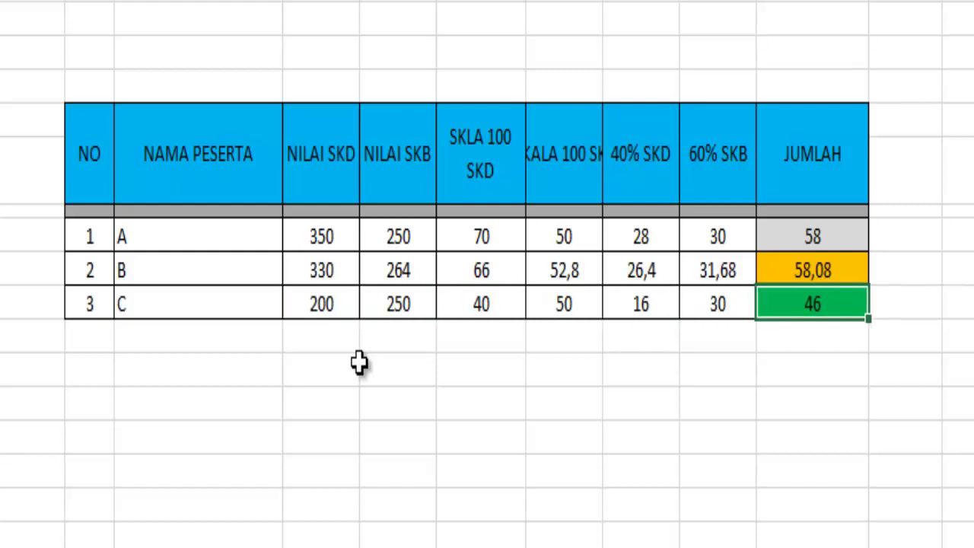
pyautogui.press('Right')
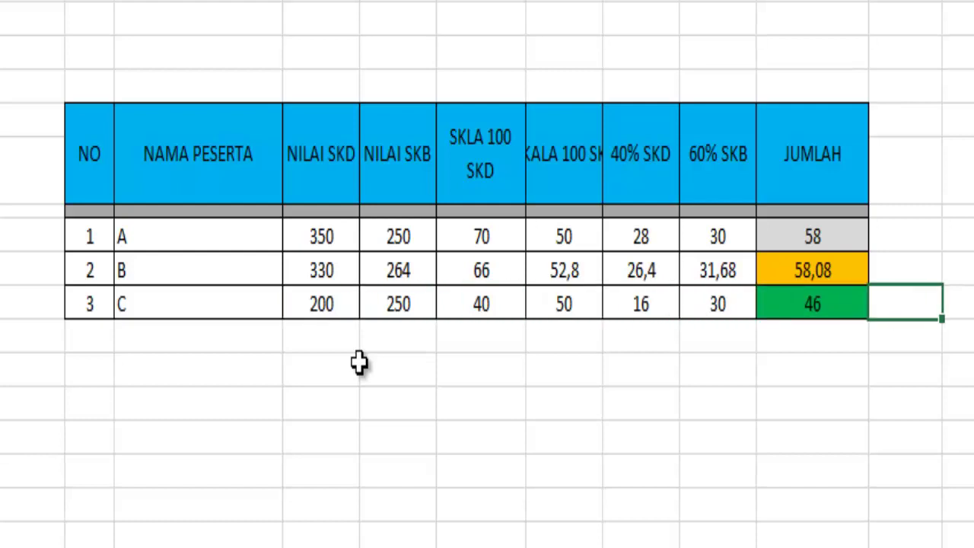
pyautogui.write('SERDIK')
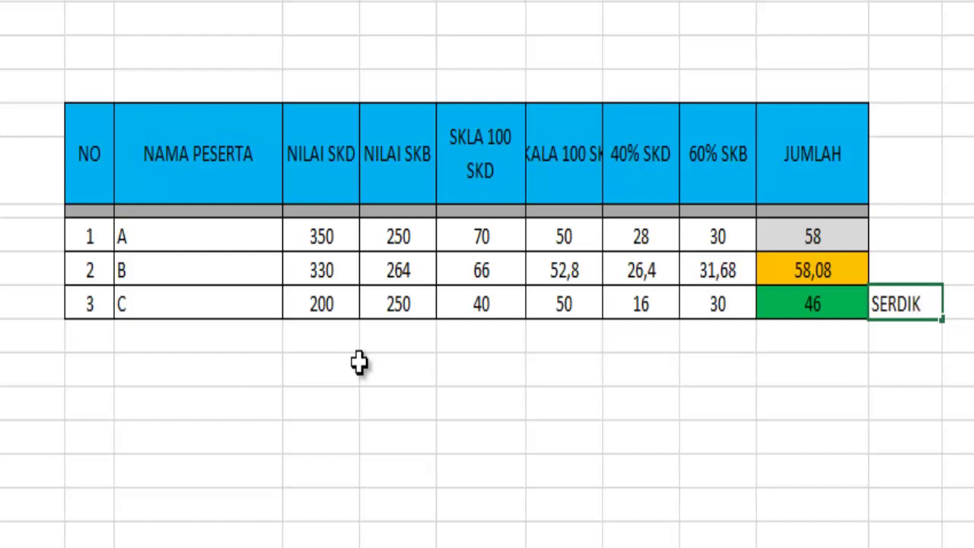
pyautogui.press('Return')
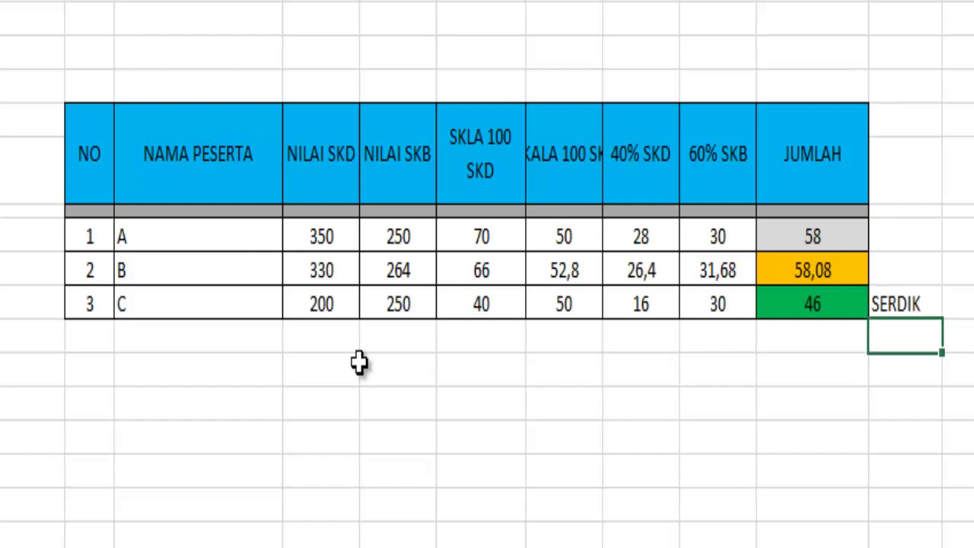
# Step: Examine participant C's row from NILAI SKD through the scaled and weighted scores to JUMLAH and the SERDIK note
pyautogui.press('Up')
pyautogui.press('Left')
pyautogui.press('Left')
pyautogui.press('Left')
pyautogui.press('Left')
pyautogui.press('Left')
pyautogui.press('Left')
pyautogui.press('Left')
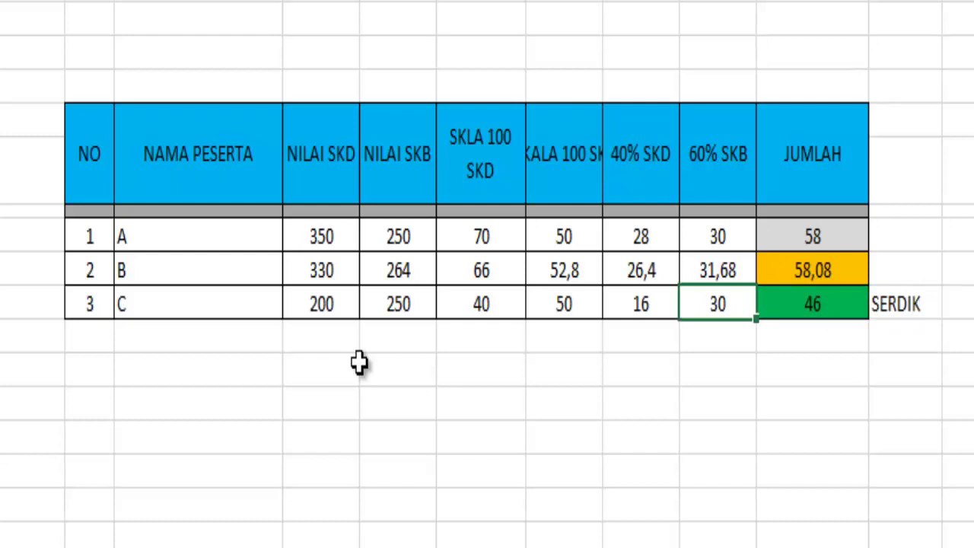
pyautogui.press('Right')
pyautogui.press('Right')
pyautogui.press('Right')
pyautogui.press('Right')
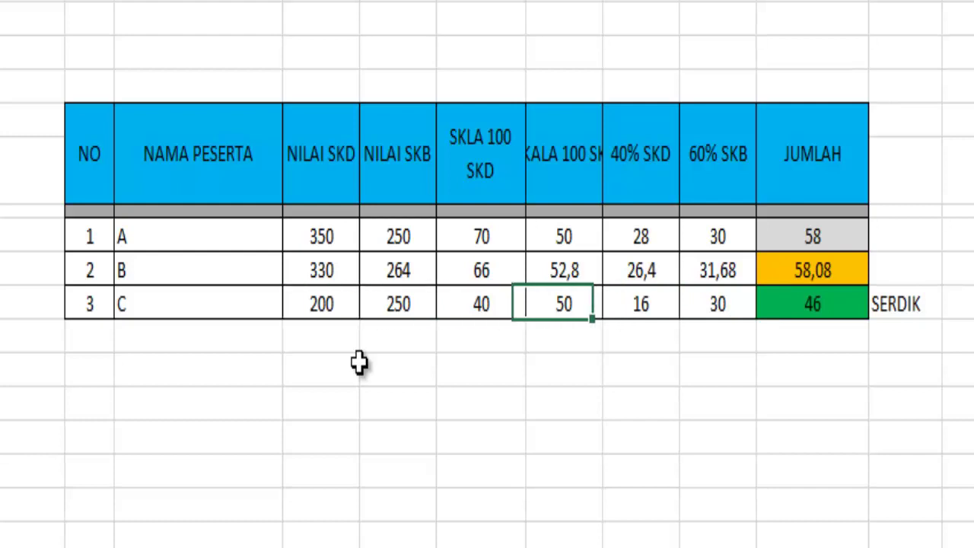
pyautogui.press('Left')
pyautogui.press('Left')
pyautogui.press('Left')
pyautogui.press('Left')
pyautogui.press('Right')
pyautogui.press('Right')
pyautogui.press('Right')
pyautogui.press('Right')
pyautogui.press('Right')
pyautogui.press('Right')
pyautogui.press('Right')
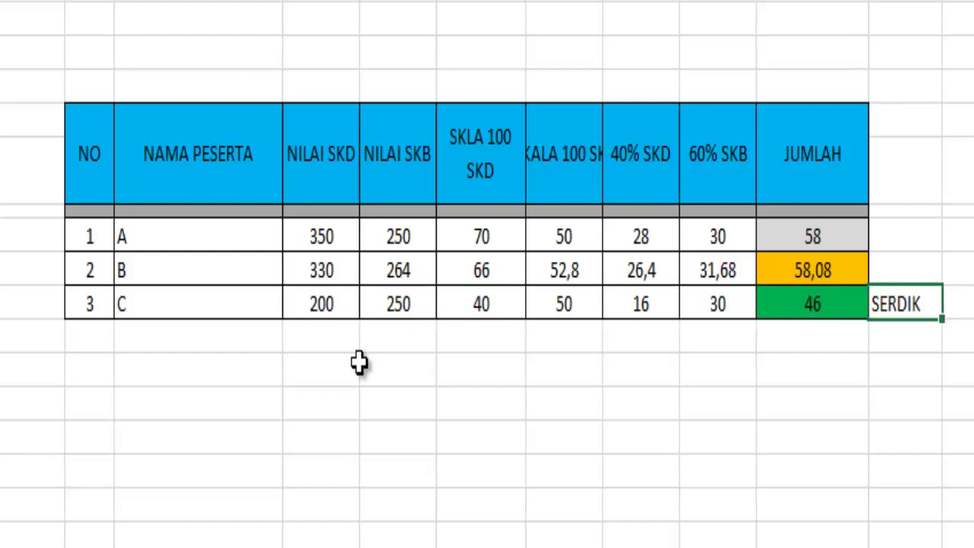
pyautogui.press('Right')
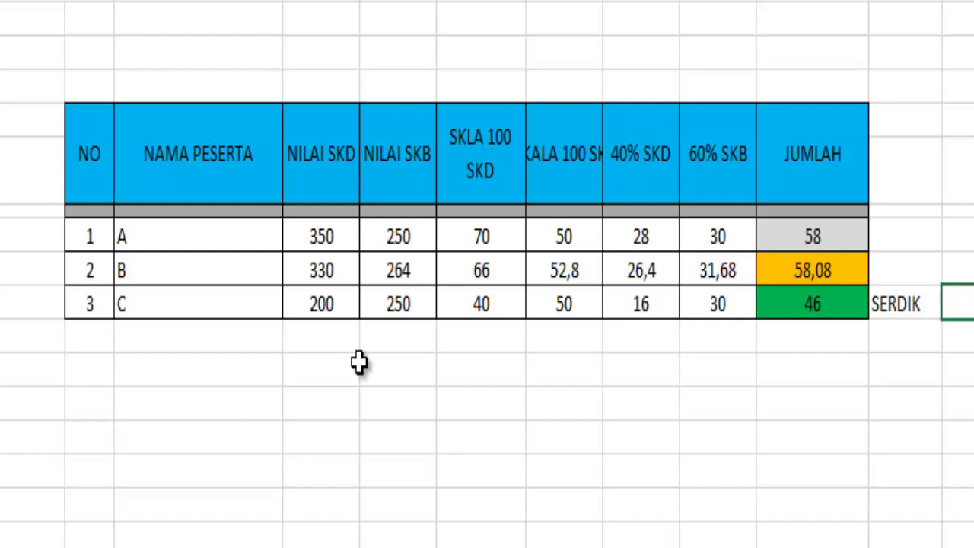
# Step: Review participant C's NILAI SKB and NILAI SKD in relation to the SERDIK note beside the total
pyautogui.press('Left')
pyautogui.press('Left')
pyautogui.press('Left')
pyautogui.press('Left')
pyautogui.press('Left')
pyautogui.press('Left')
pyautogui.press('Left')
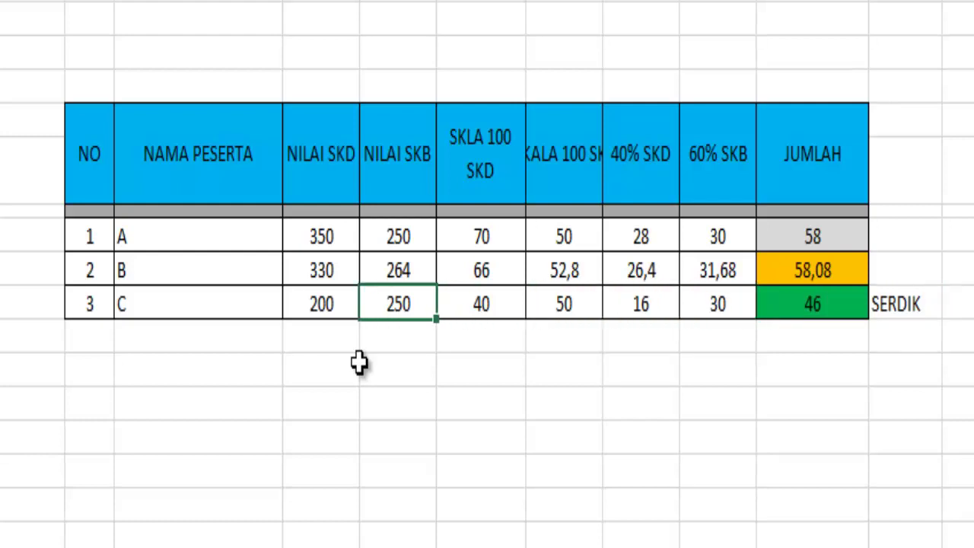
pyautogui.press('Up')
pyautogui.press('Down')
pyautogui.press('Left')
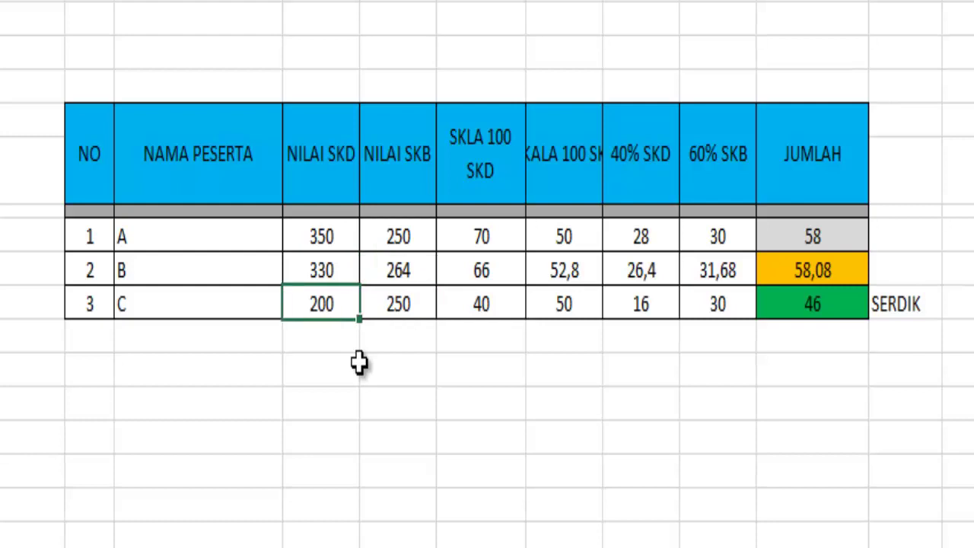
pyautogui.press('Right')
pyautogui.press('Right')
pyautogui.press('Right')
pyautogui.press('Right')
pyautogui.press('Right')
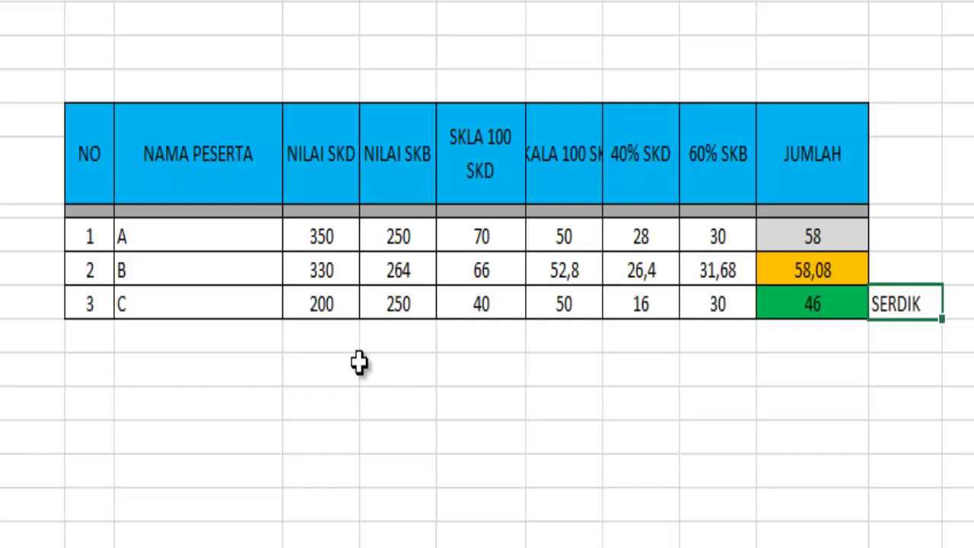
pyautogui.press('Left')
pyautogui.press('Left')
pyautogui.press('Left')
pyautogui.press('Left')
pyautogui.press('Left')
pyautogui.press('Left')
pyautogui.press('Left')
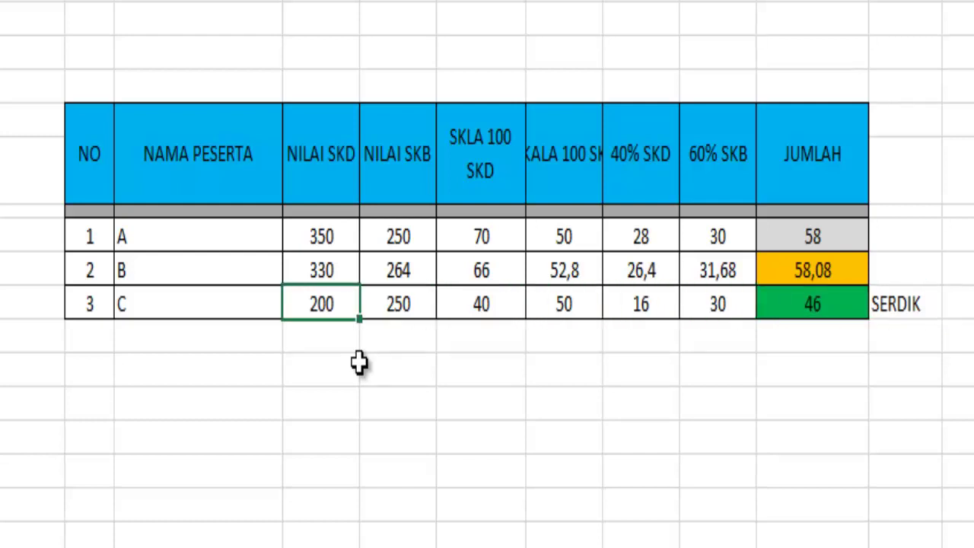